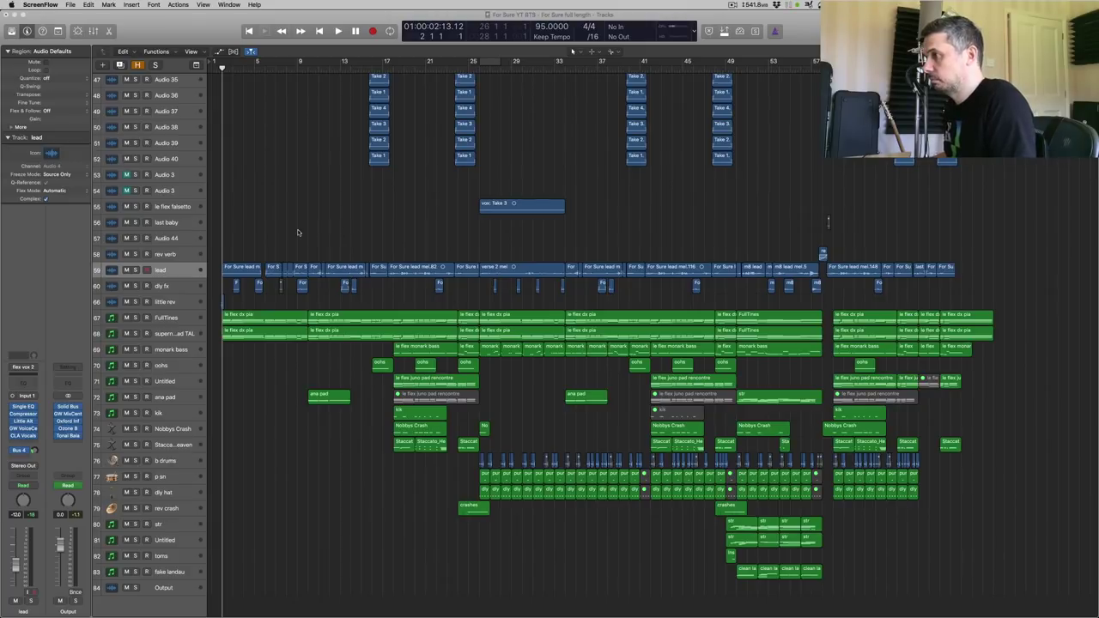
- Zoom in on bars 2–9 and play the intro
click(298, 232)
key(z)
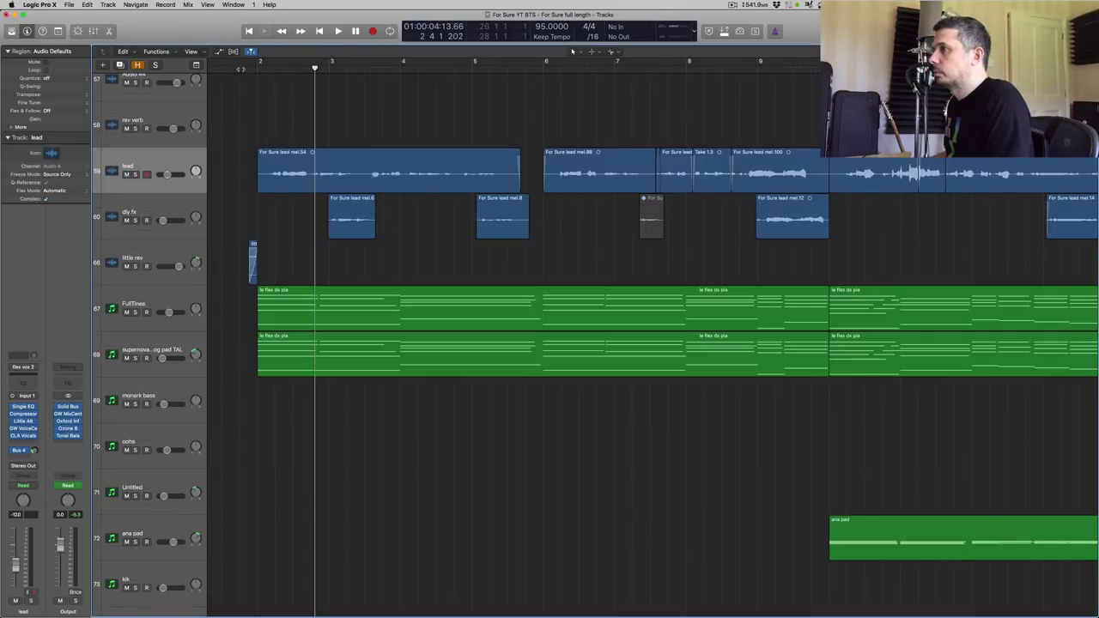
key(space)
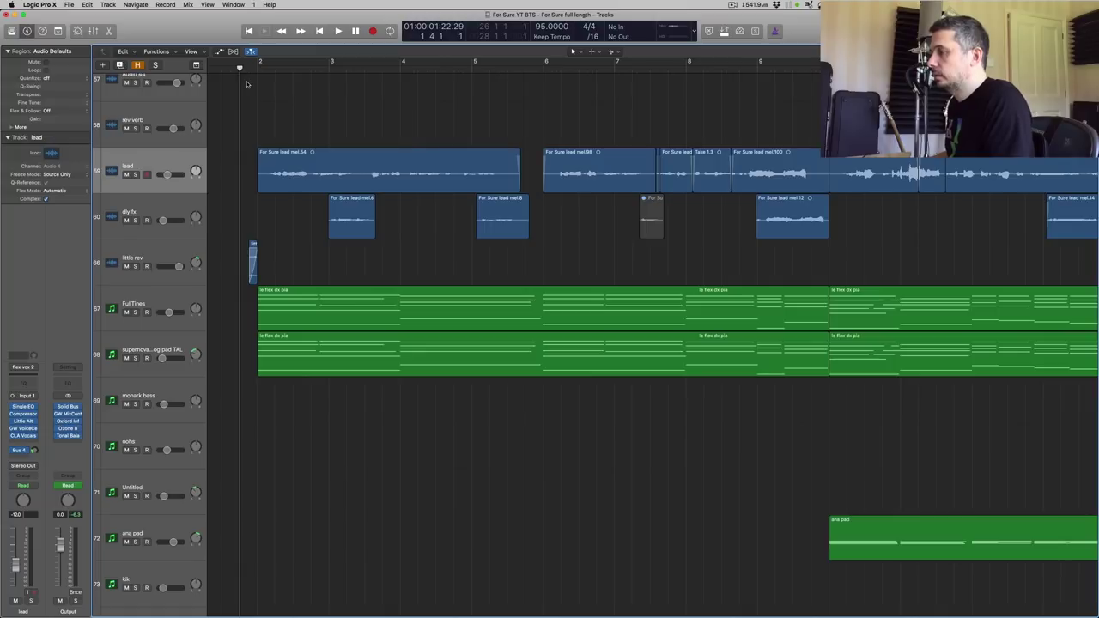
key(space)
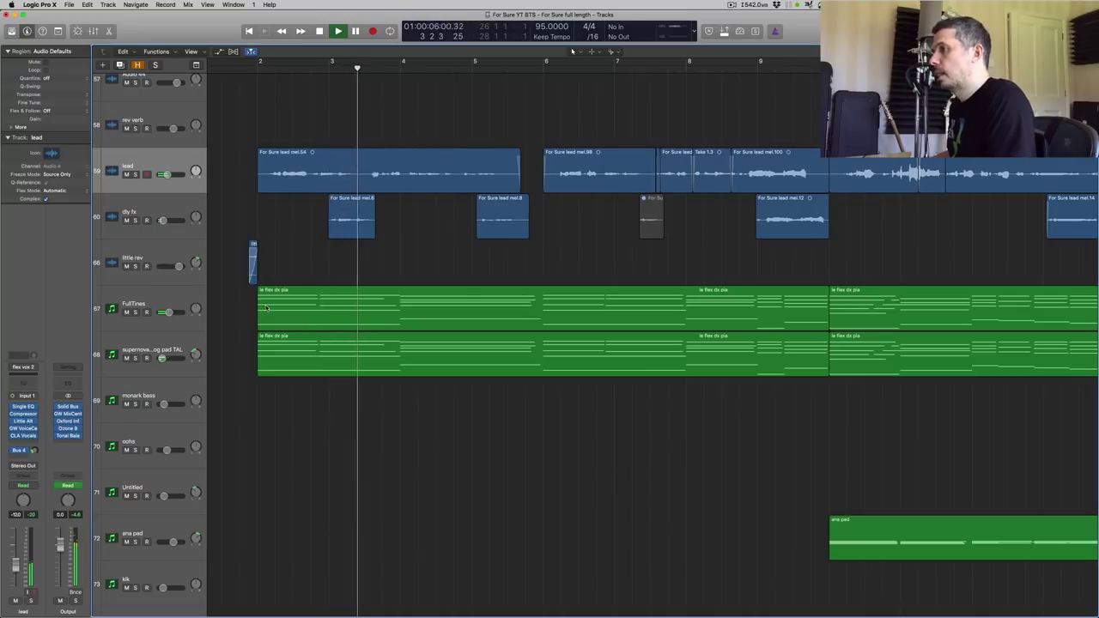
key(space)
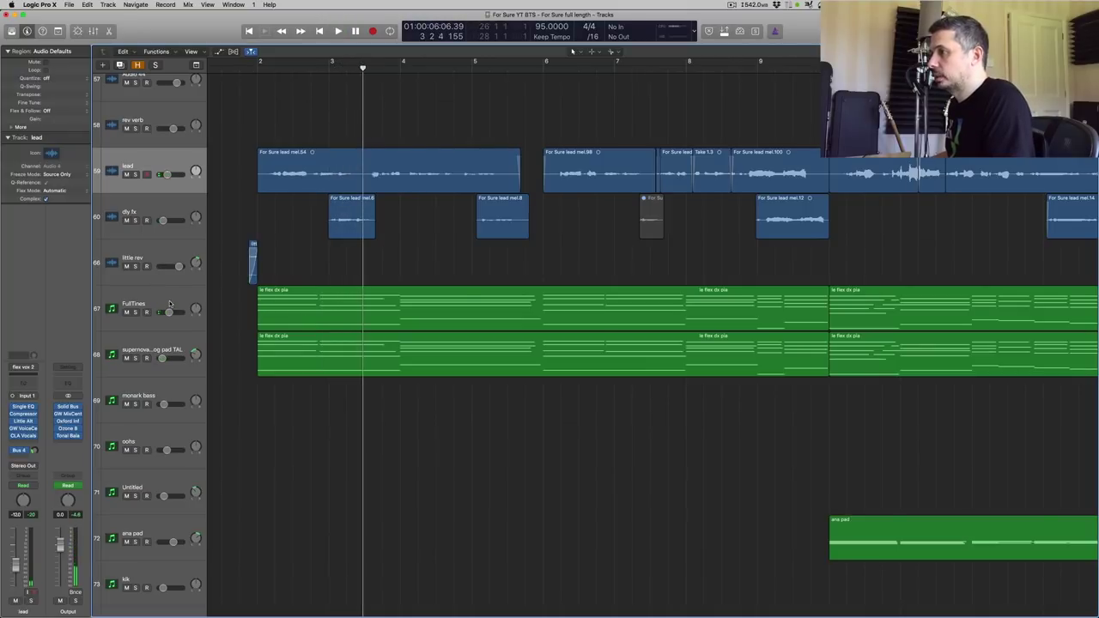
- Solo the FullTines track and play its strings alone from bar 2
click(147, 312)
click(135, 312)
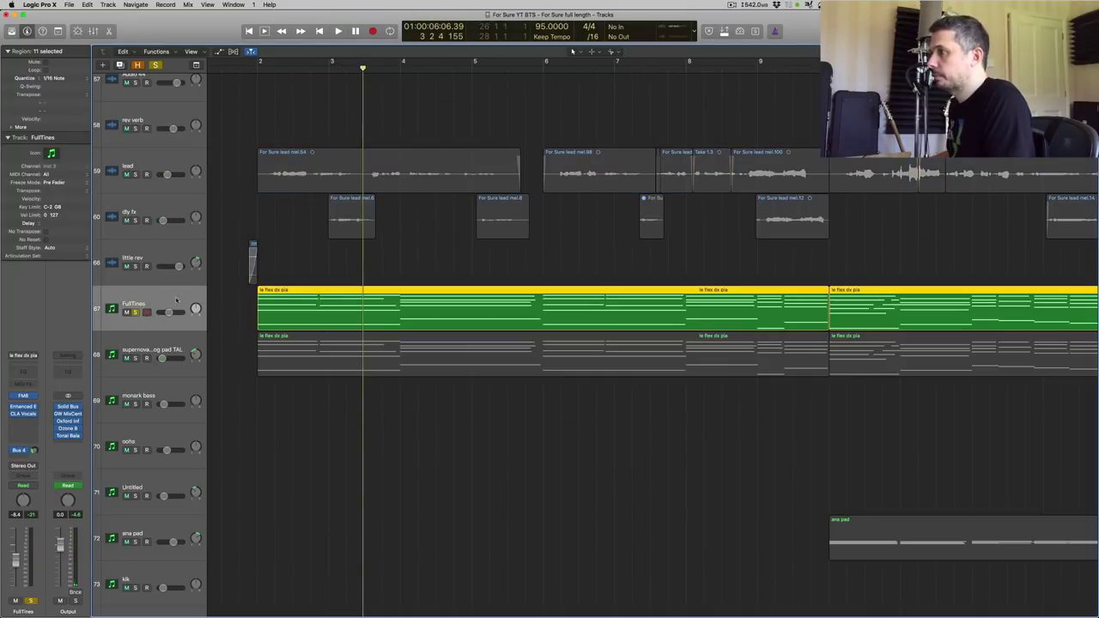
key(Return)
key(space)
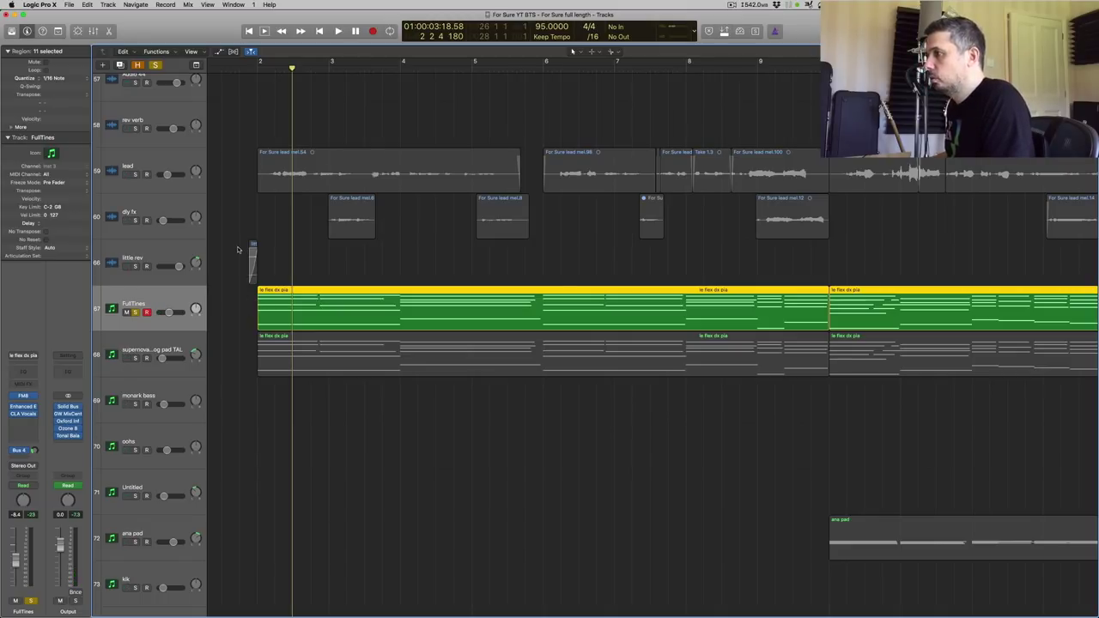
- Zoom in around bar 2 and audition the little rev swell soloed with FullTines
drag(237, 248, 315, 378)
scroll(447, 258, up, 3)
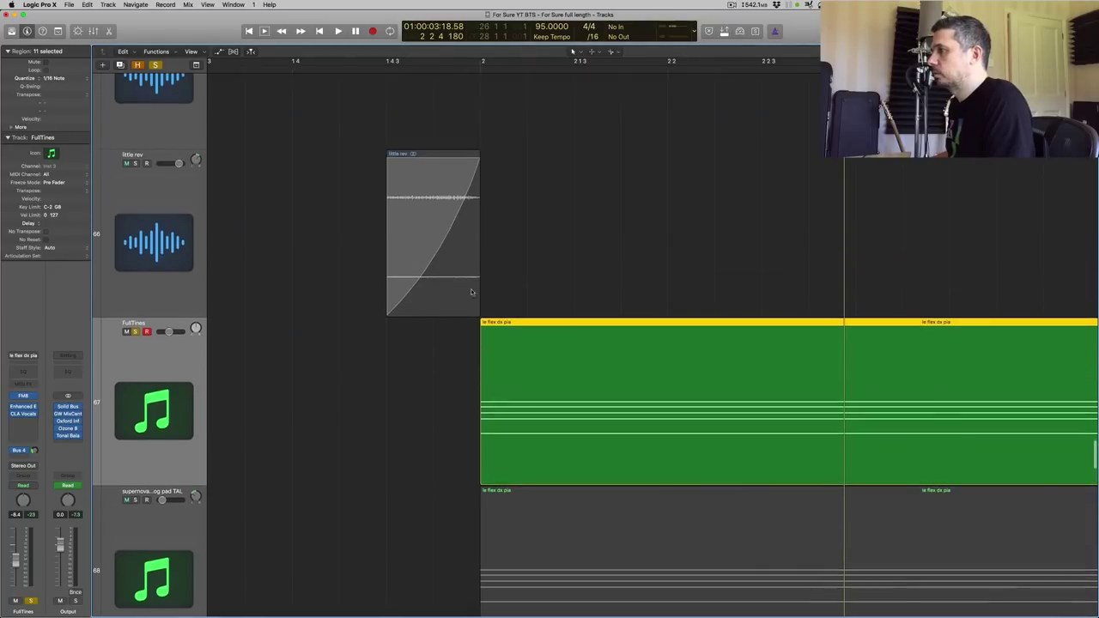
click(135, 163)
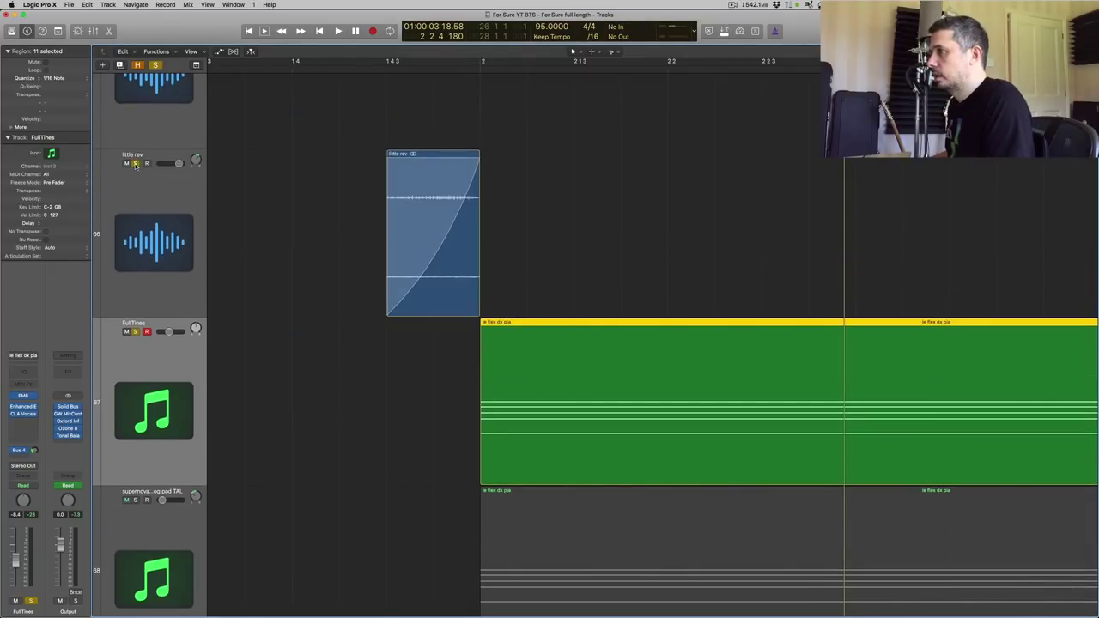
click(136, 333)
key(space)
key(space)
key(space)
key(space)
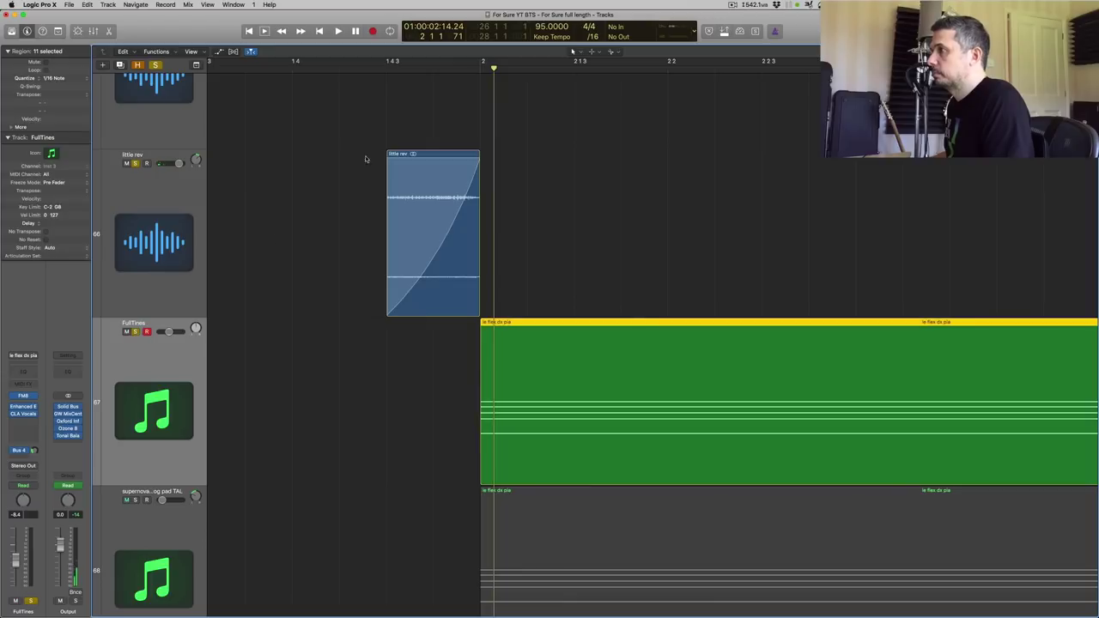
- Replay from just before bar 2, then unsolo little rev and FullTines
double_click(360, 68)
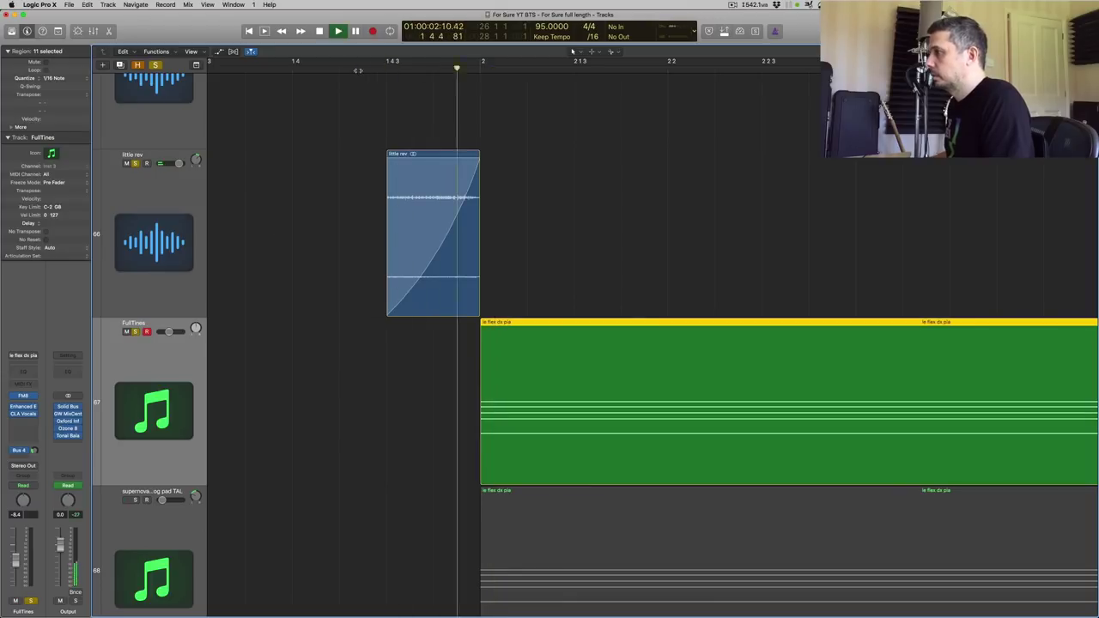
key(space)
click(135, 163)
click(136, 333)
- Solo the supernova pad TAL track and play its string layer alone
scroll(327, 418, down, 3)
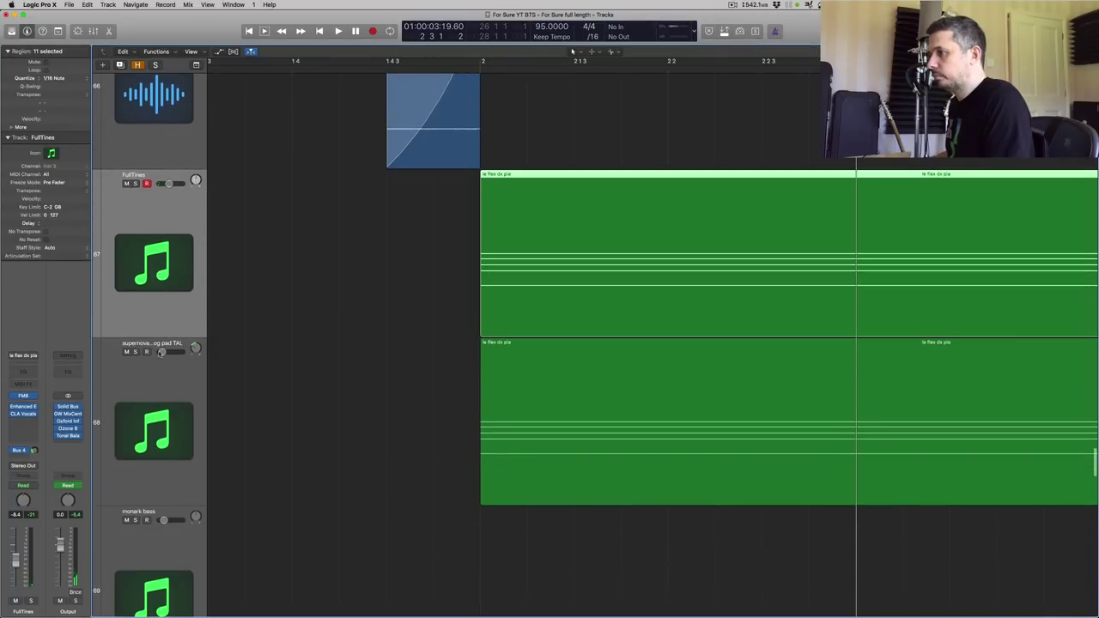
click(135, 352)
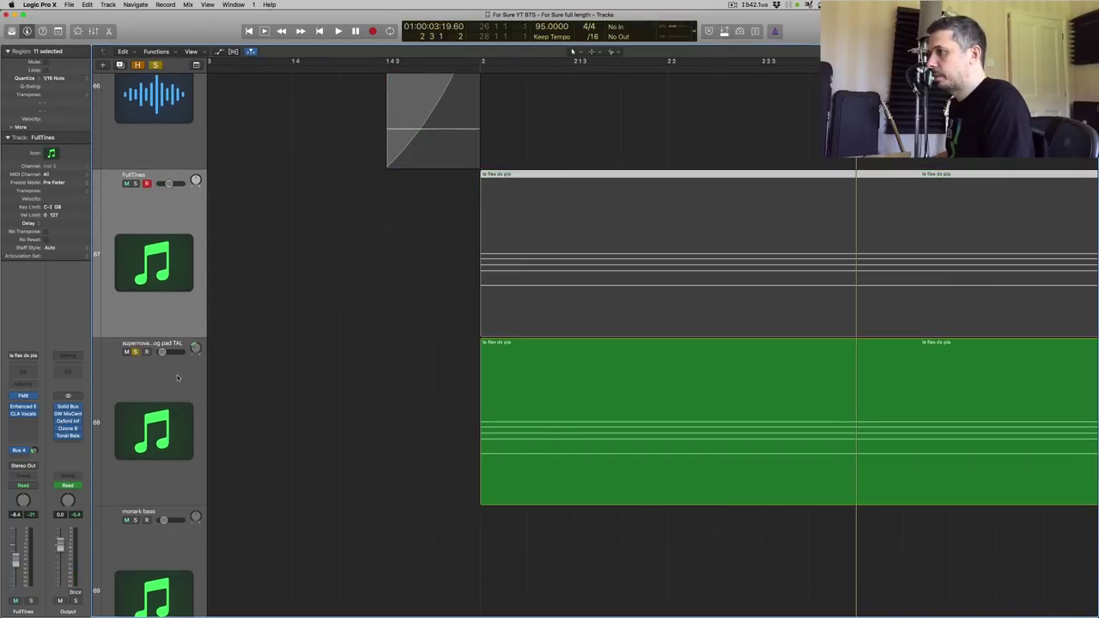
click(177, 376)
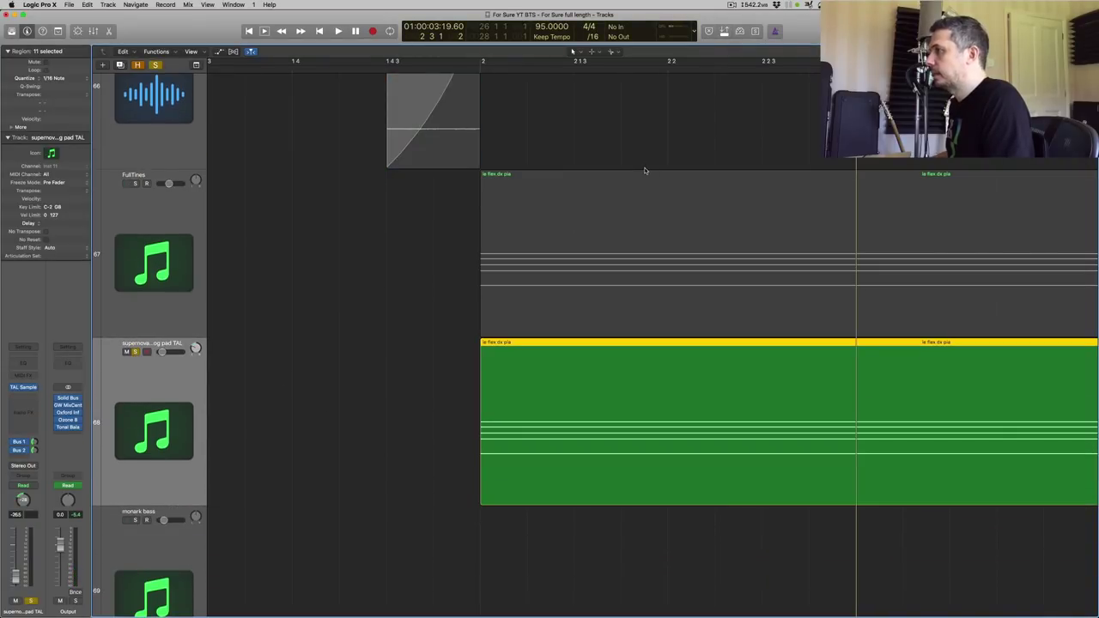
key(space)
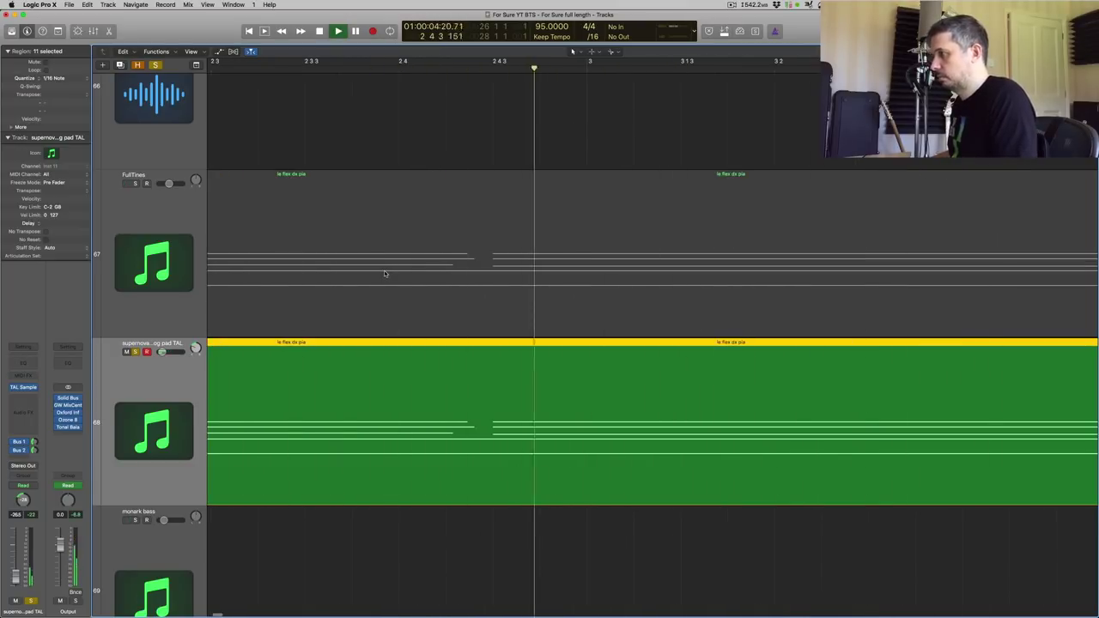
- Zoom out, clear solo and selection, and play the full mix from bar 2
key(z)
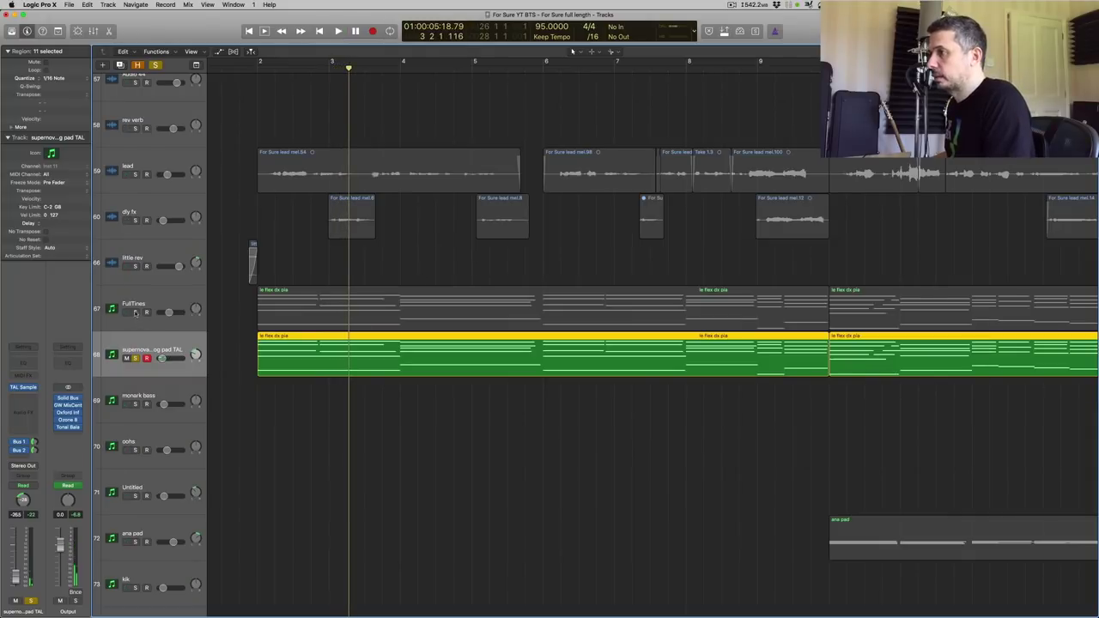
key(ctrl+s)
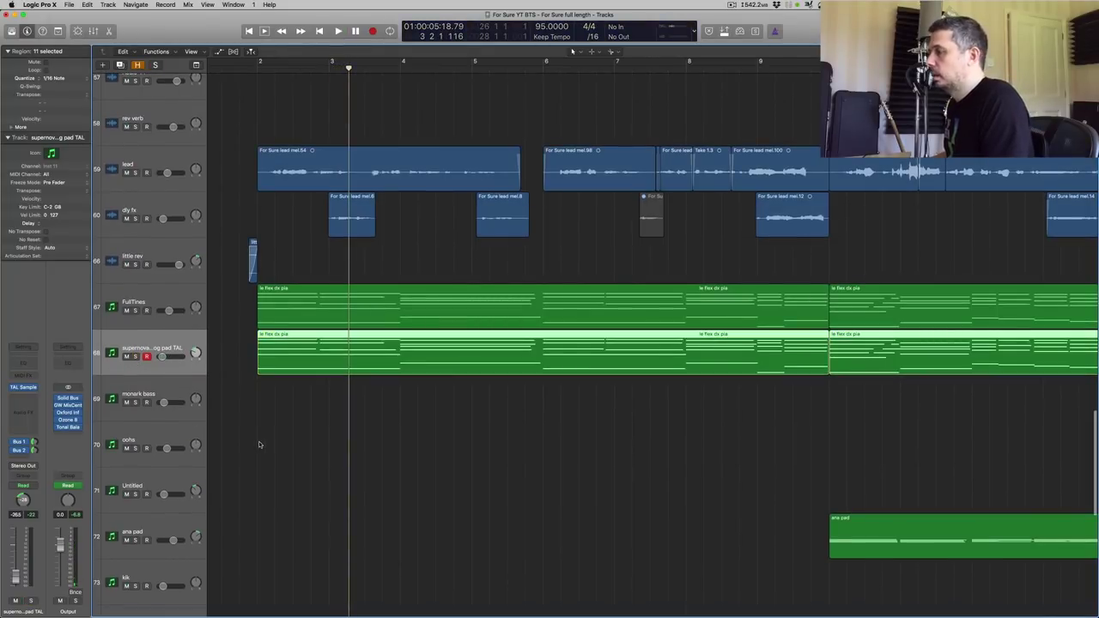
click(313, 447)
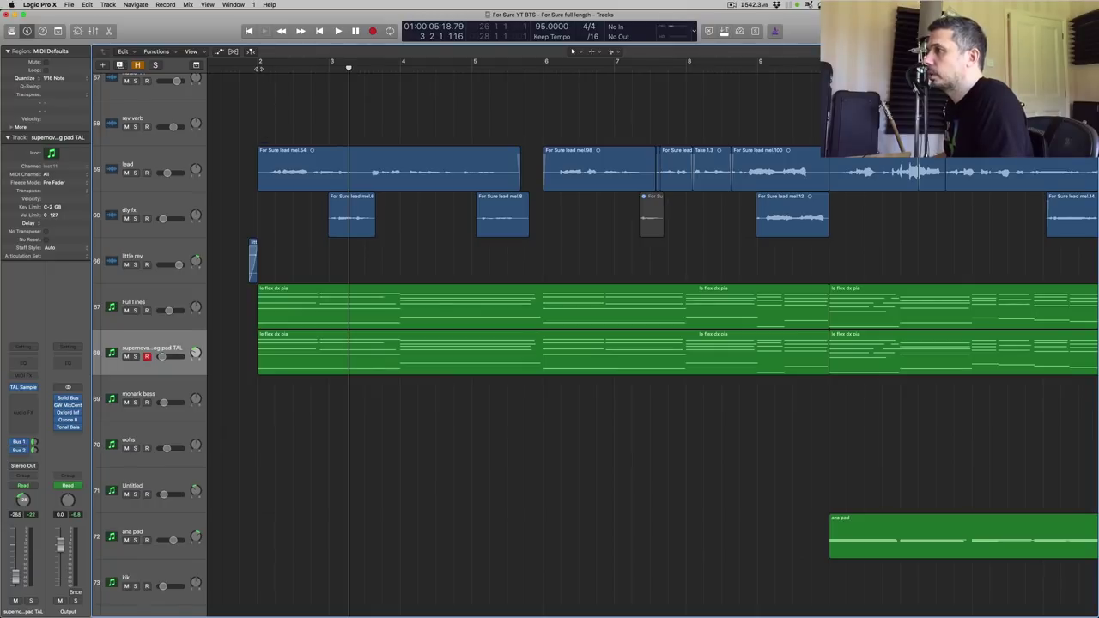
key(Return)
key(space)
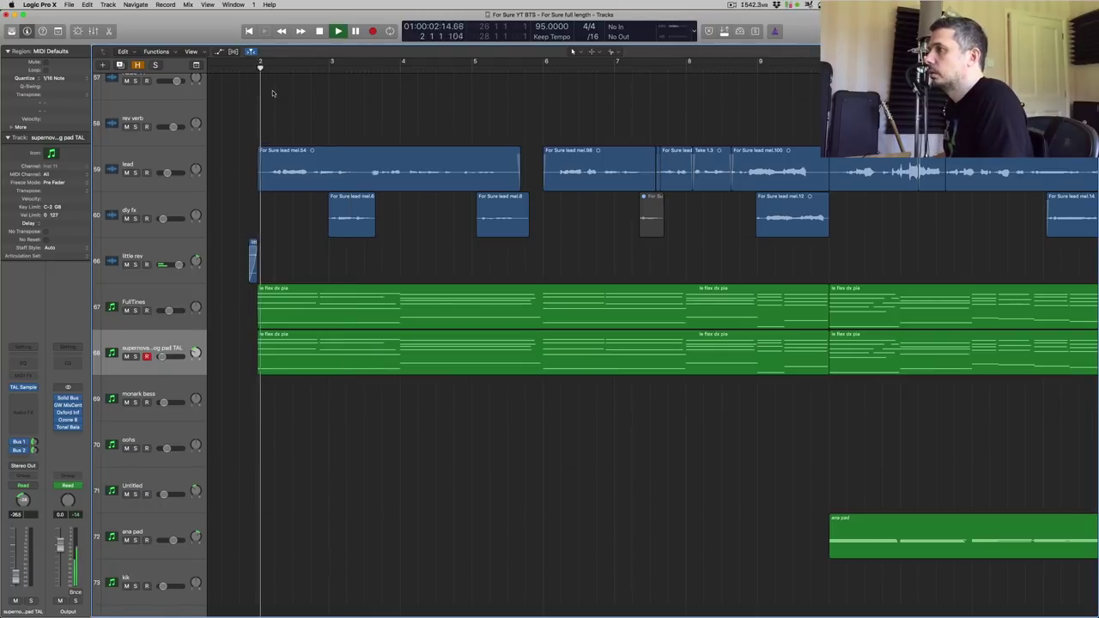
- Select the lead track and zoom in on the lead, dly fx and little rev lanes
click(171, 159)
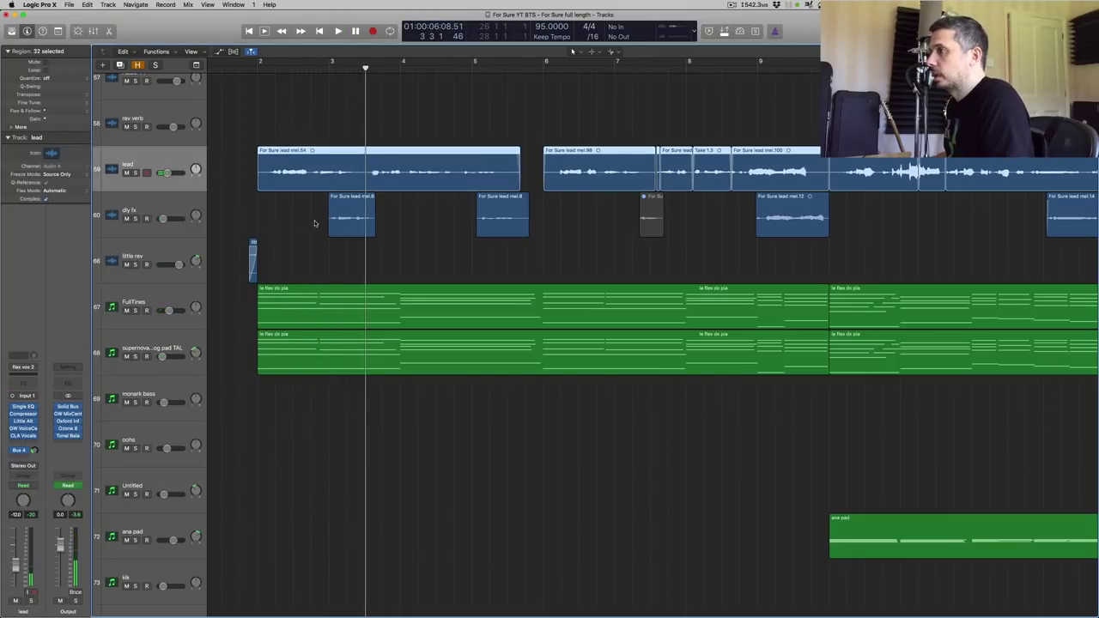
drag(273, 119, 418, 280)
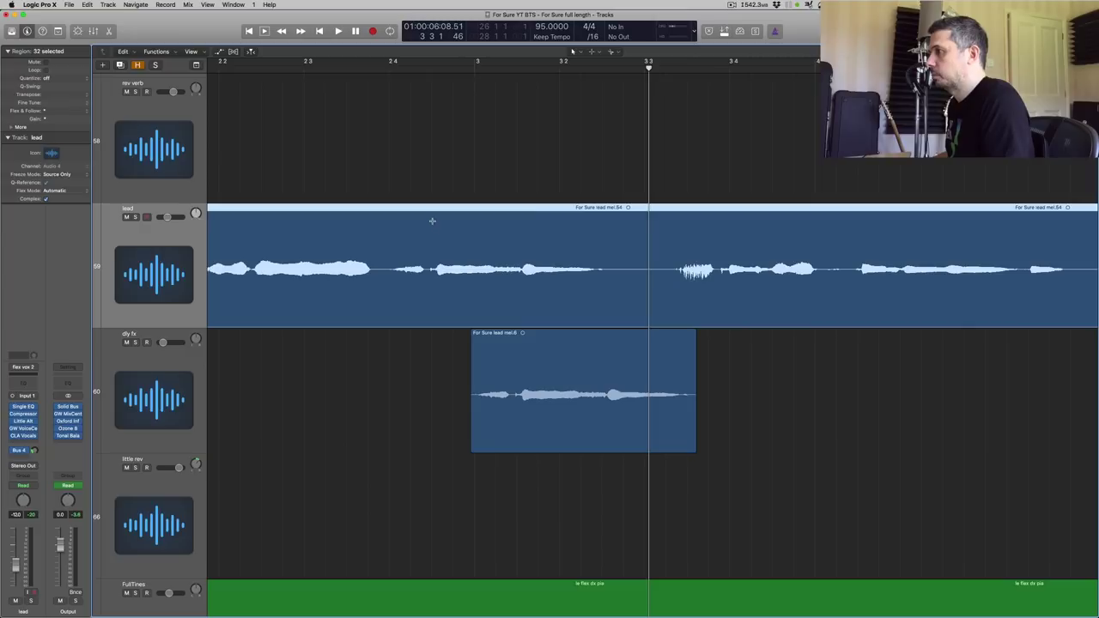
drag(432, 221, 615, 284)
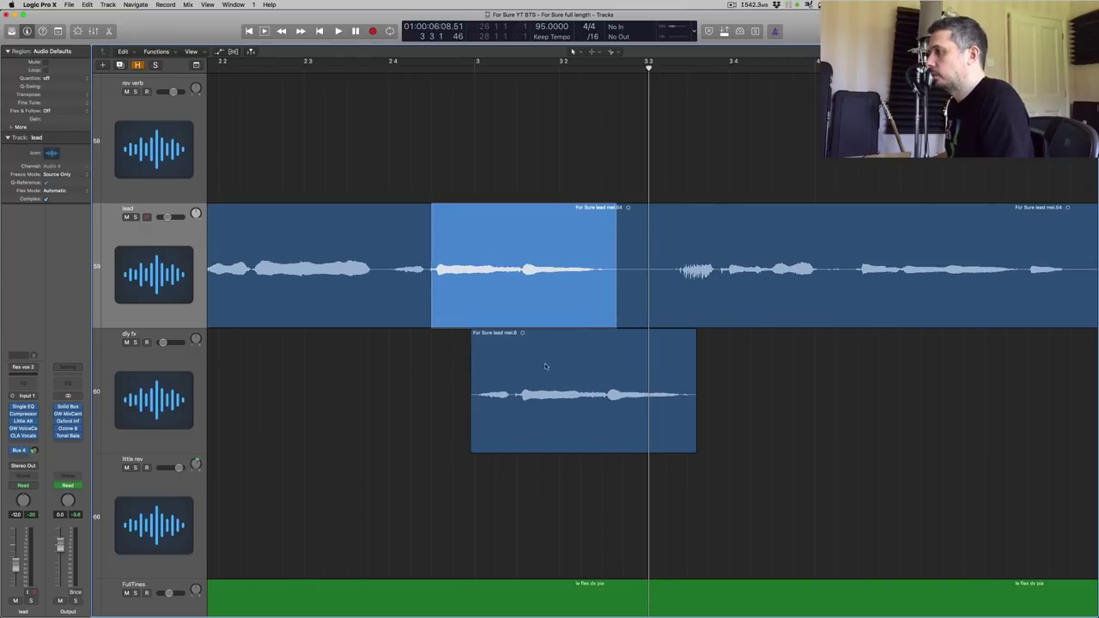
click(409, 370)
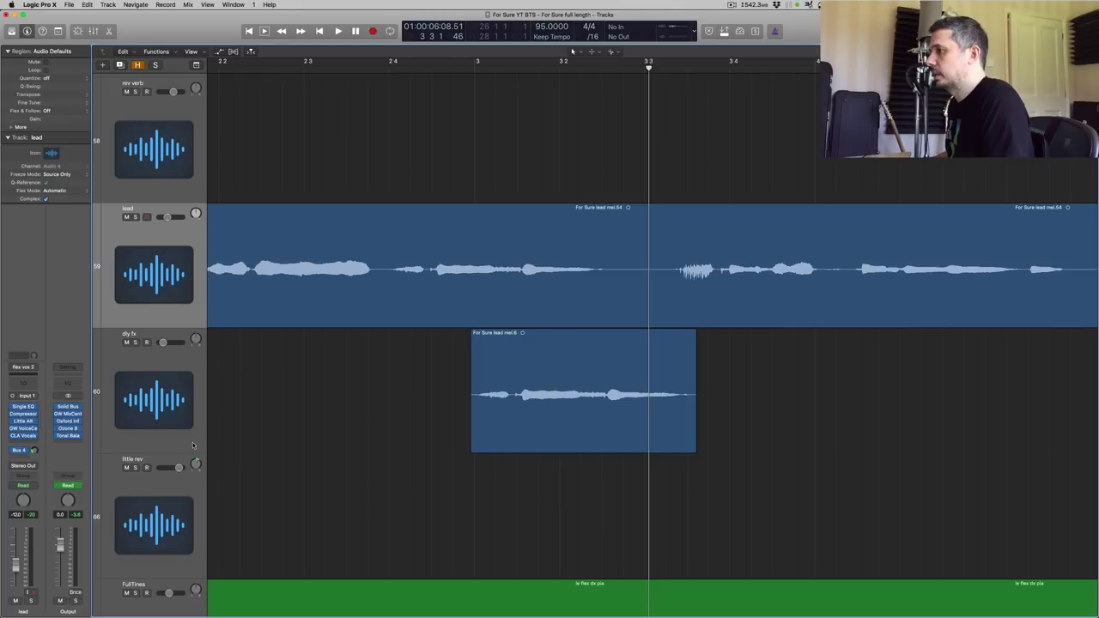
- Solo dly fx and play its delay region from near bar 2.4
click(134, 342)
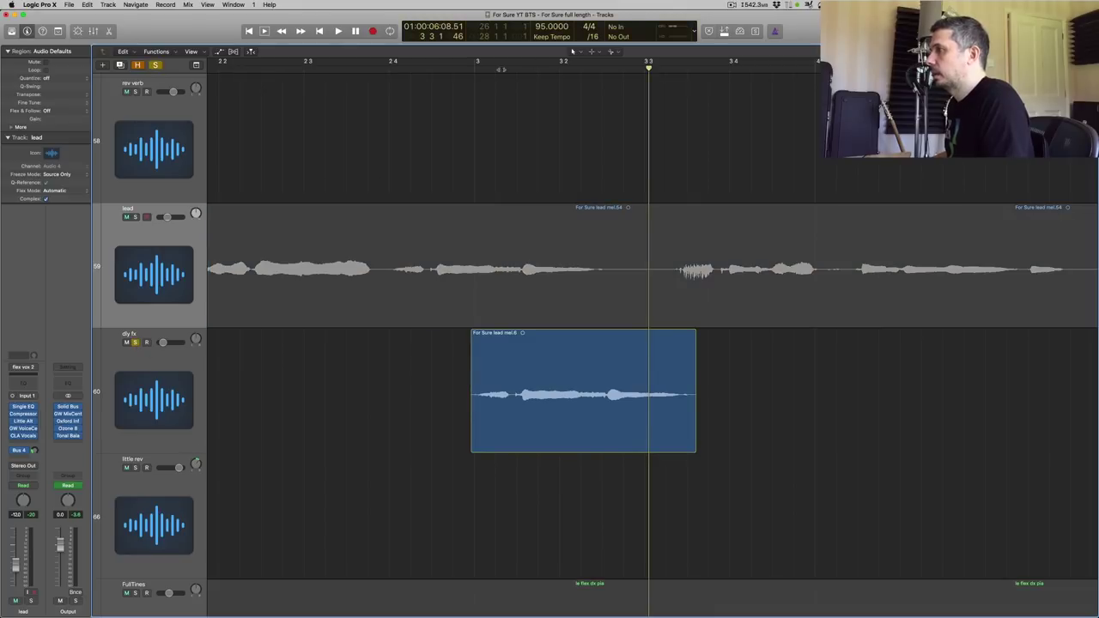
click(424, 70)
key(space)
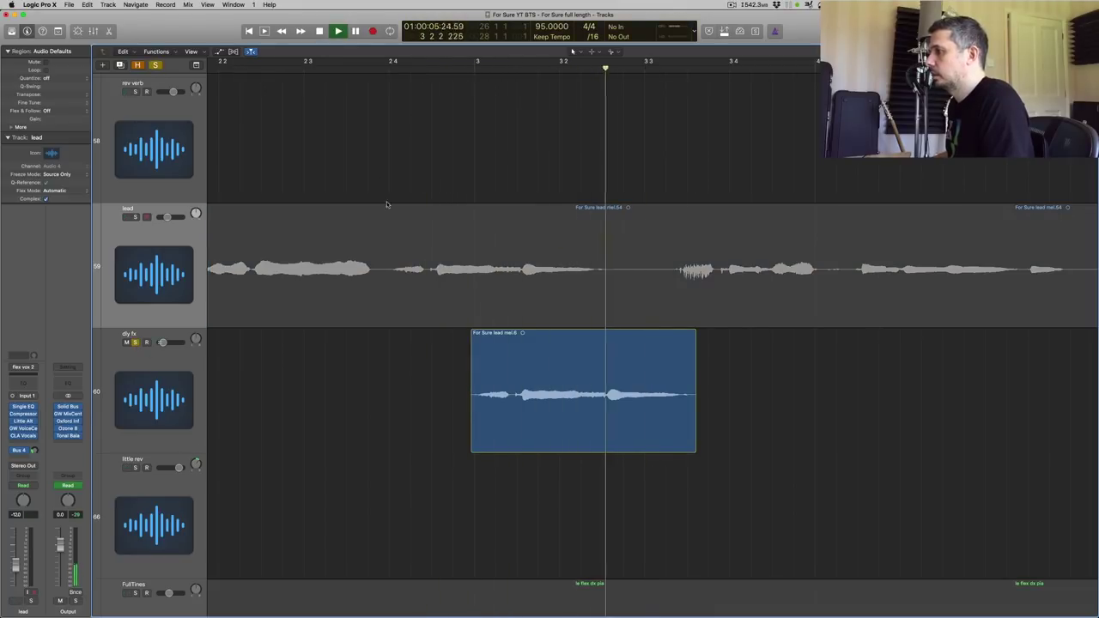
- Unsolo dly fx, play the lead with its echo from bar 2.3, and zoom out
click(134, 342)
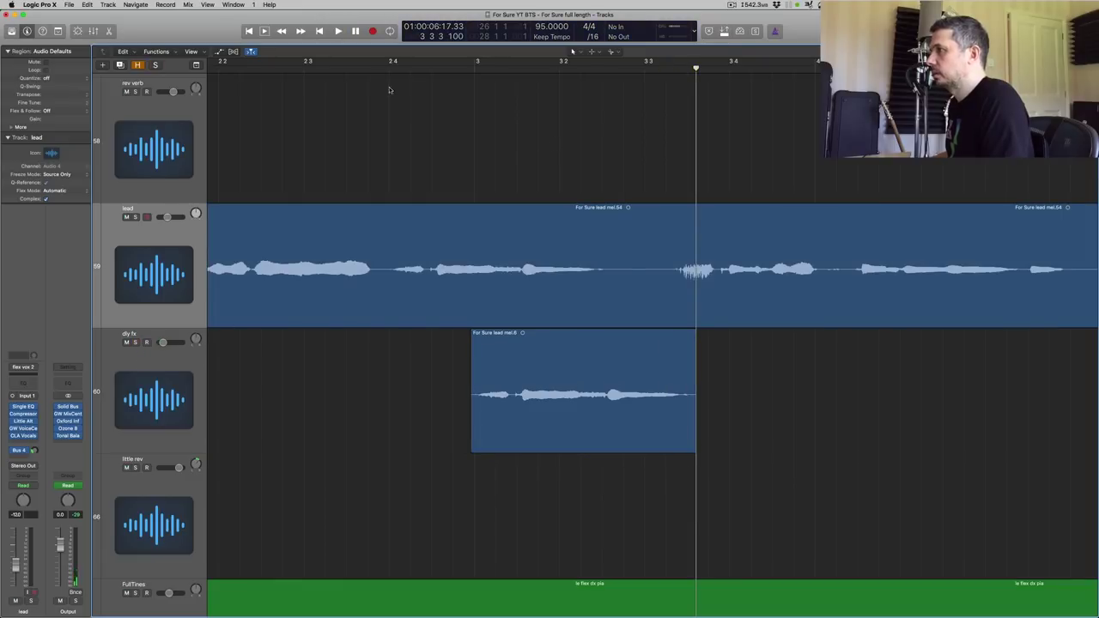
click(369, 70)
key(space)
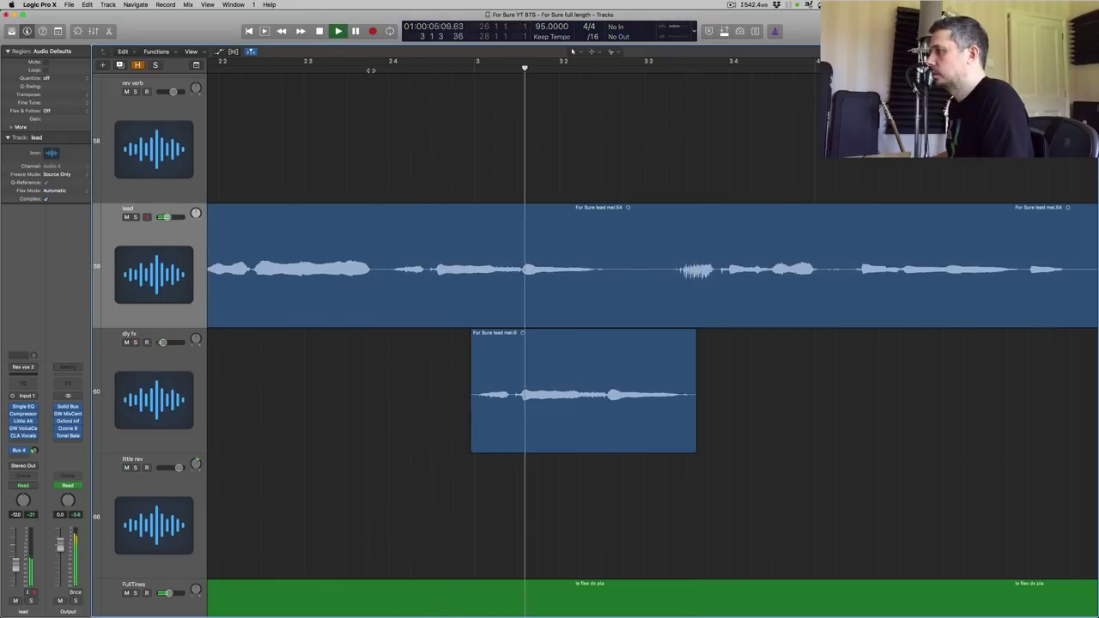
key(space)
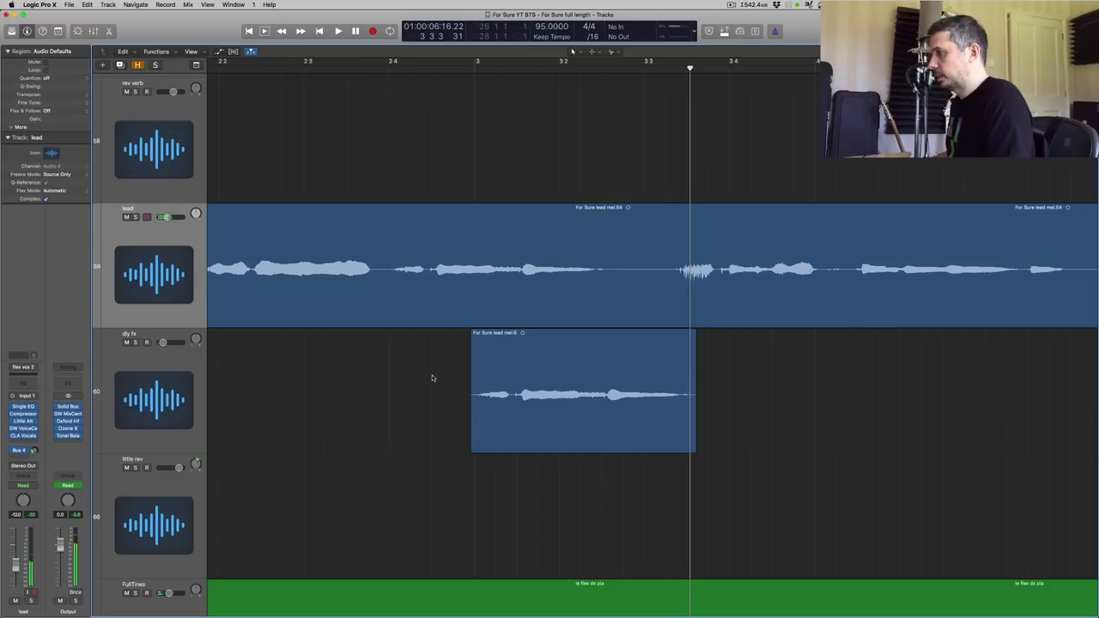
key(z)
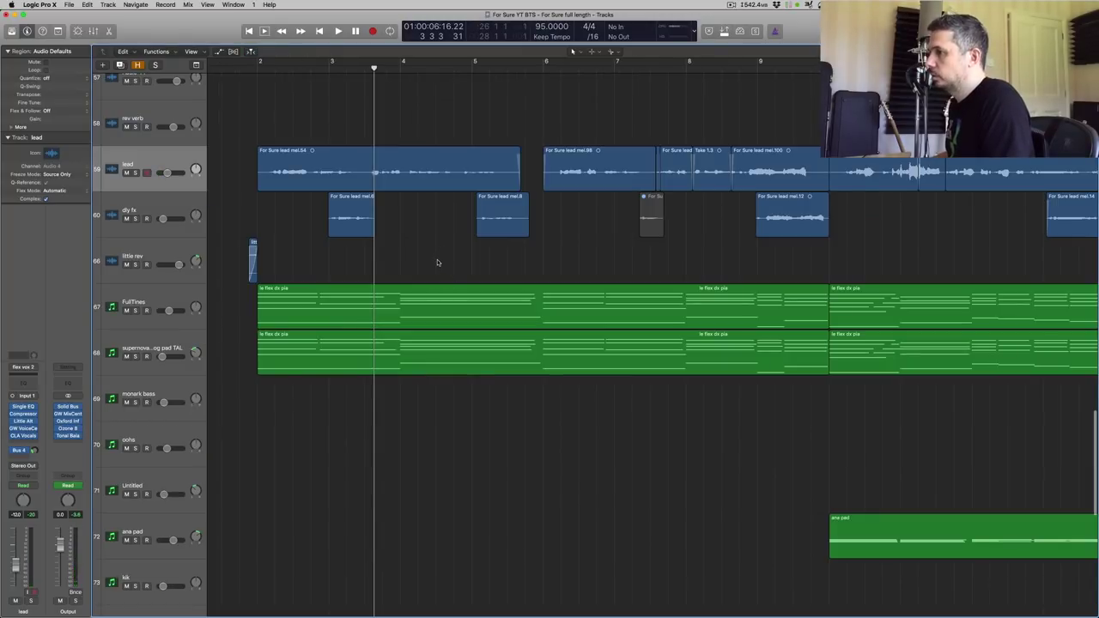
- Inspect the RC 24 Small Hall Dark reverb on Aux 4, then close its window
click(21, 452)
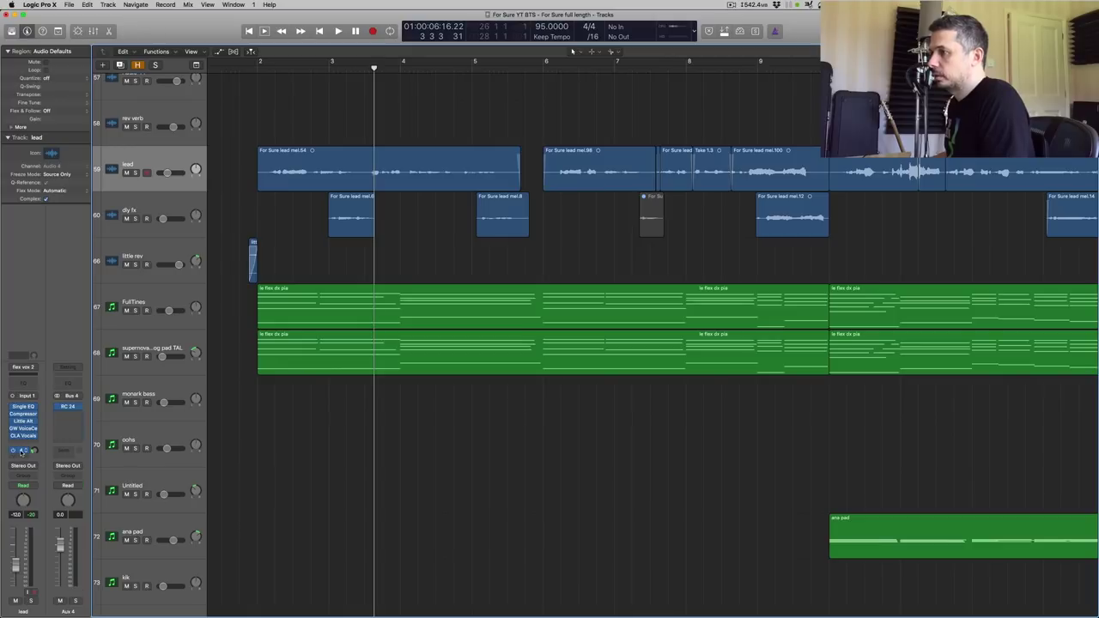
click(68, 406)
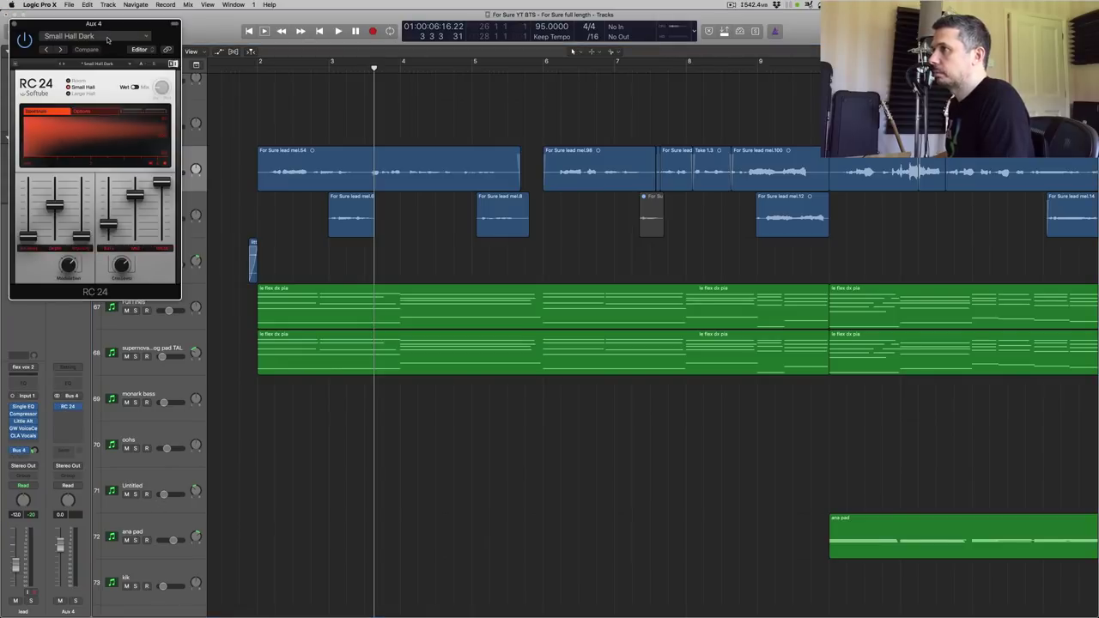
drag(123, 26, 506, 227)
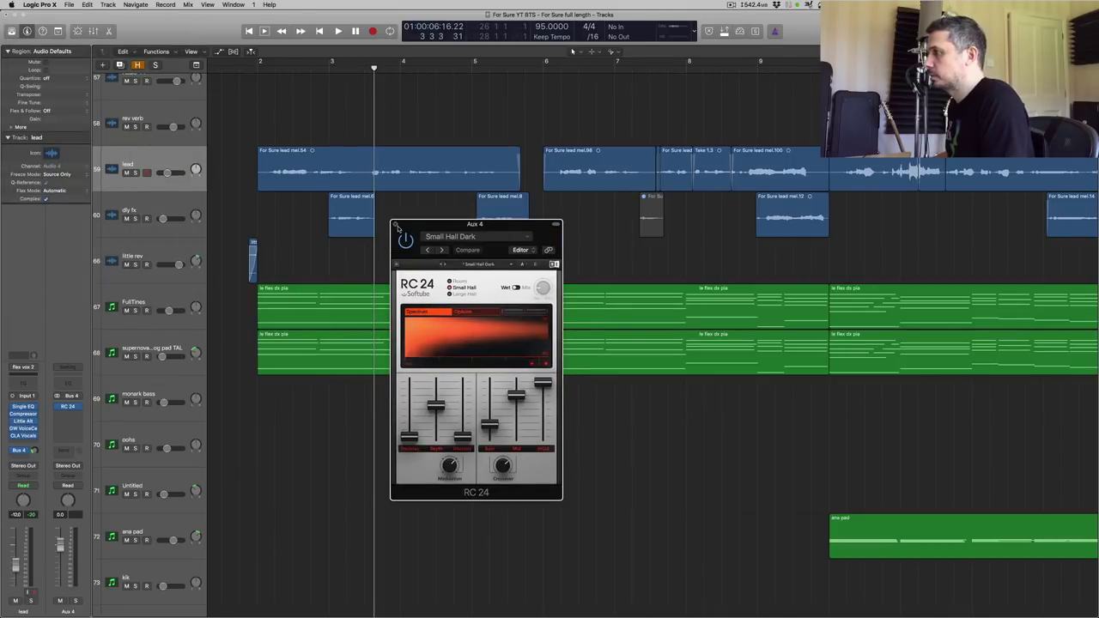
click(395, 225)
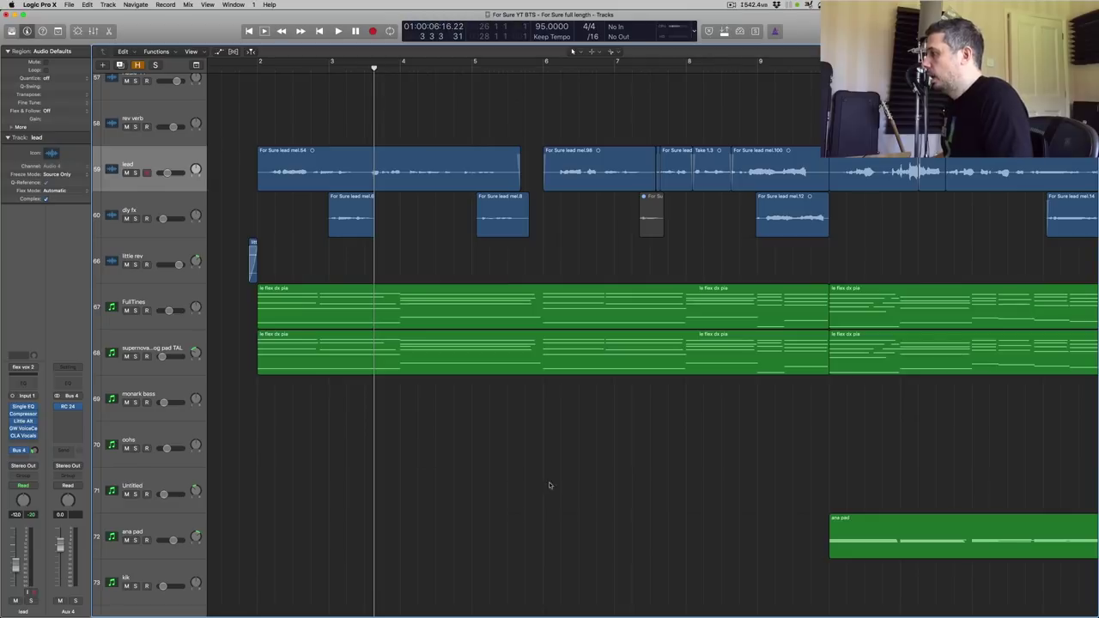
key(z)
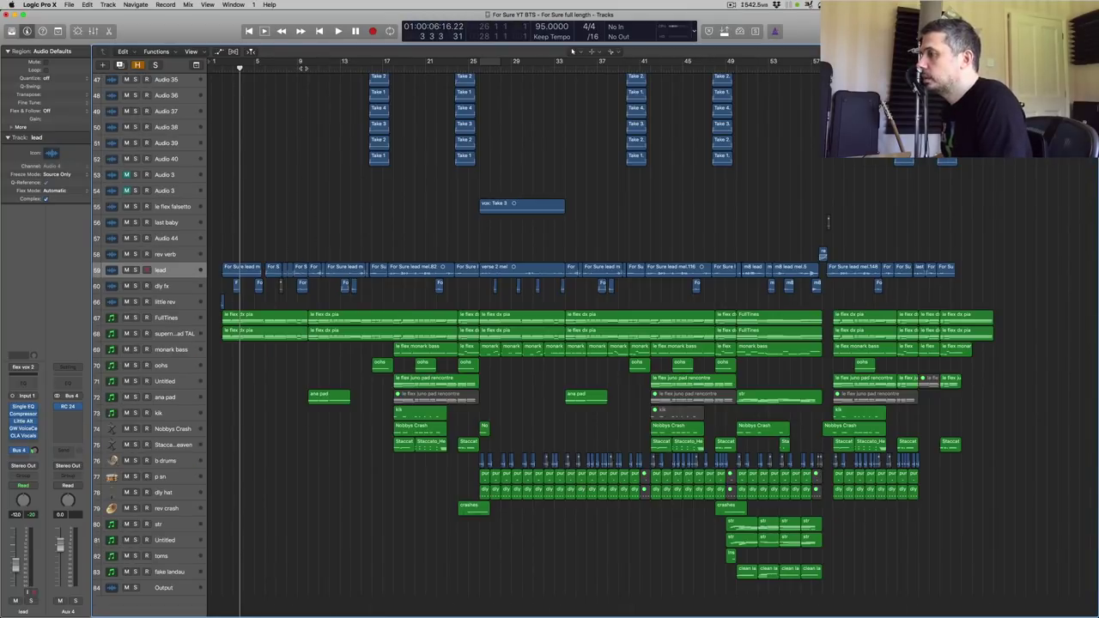
key(shift+Return)
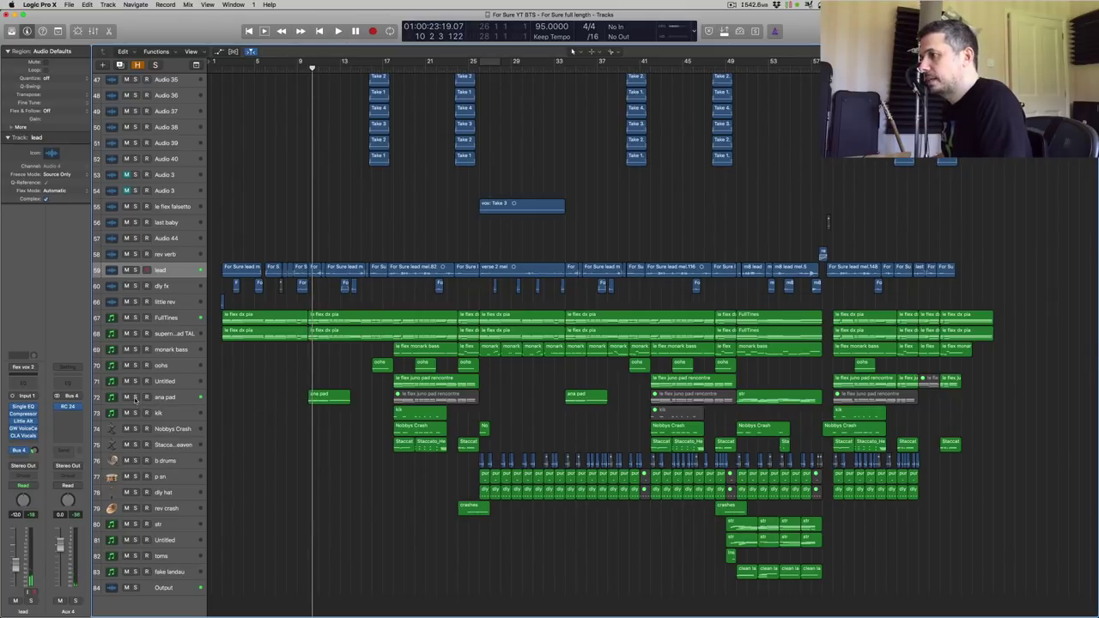
click(135, 397)
click(169, 398)
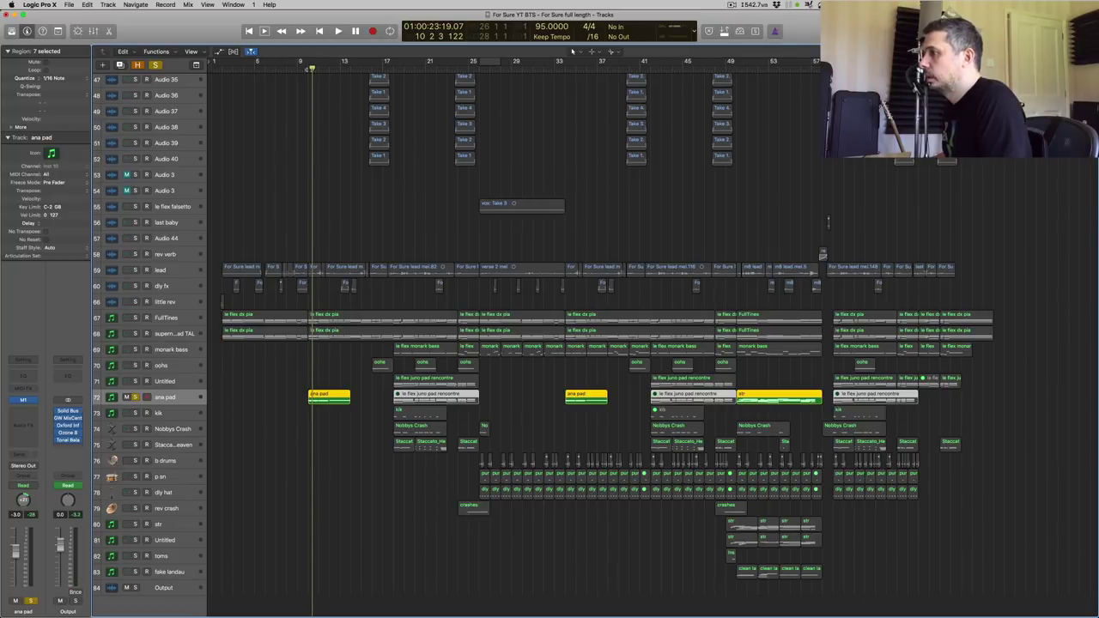
key(space)
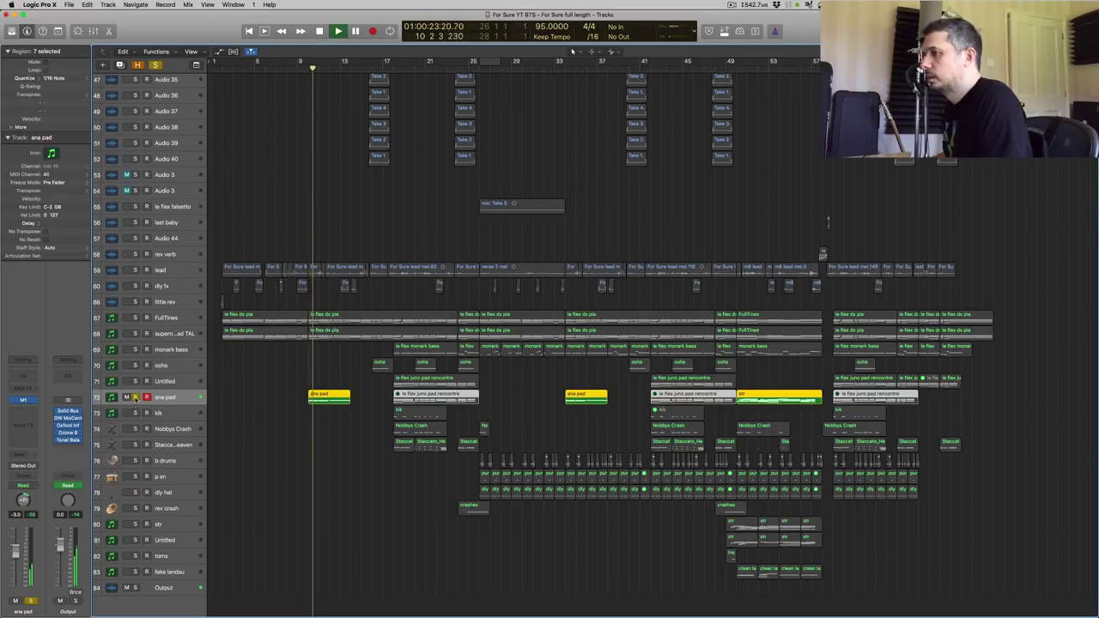
key(space)
key(s)
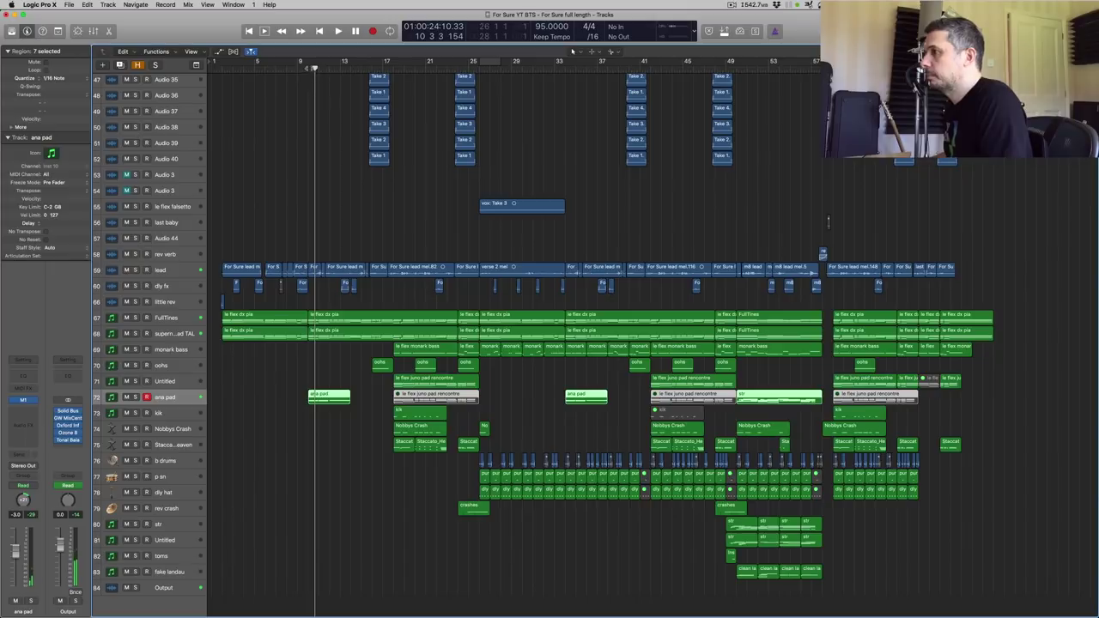
key(space)
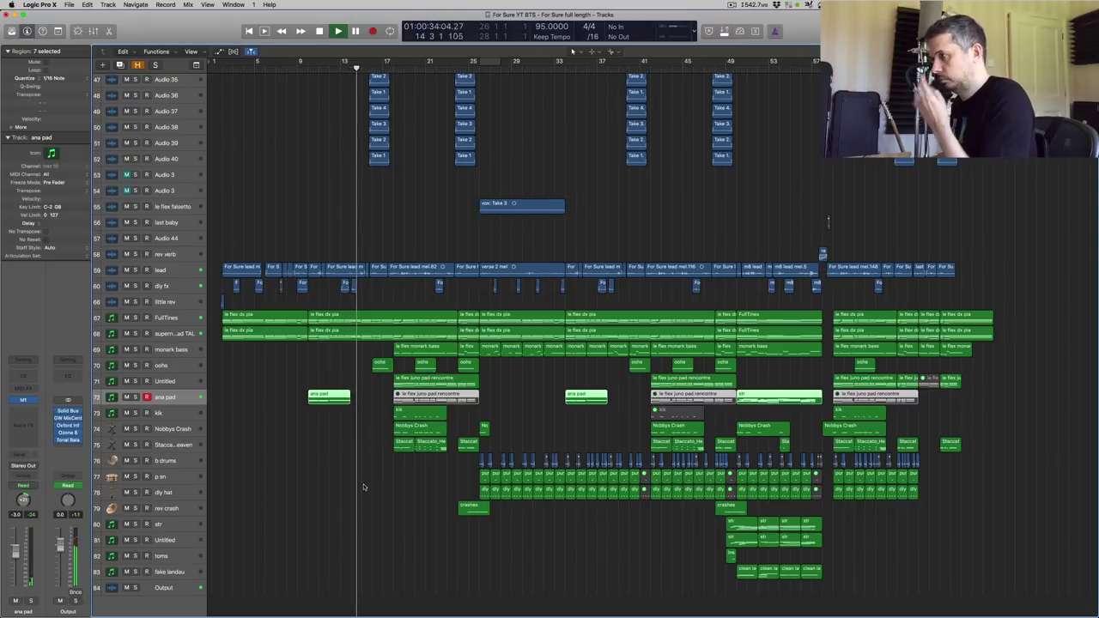
click(329, 465)
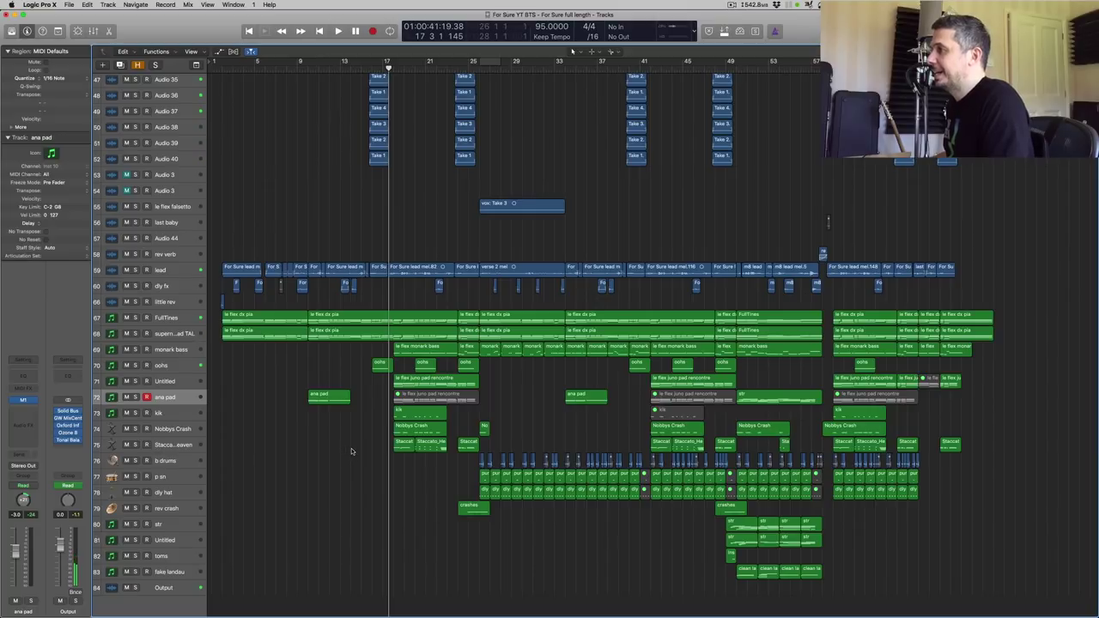
- Scroll the track list up to reveal the stacked Audio 9–40 vocal take tracks
scroll(351, 451, up, 10)
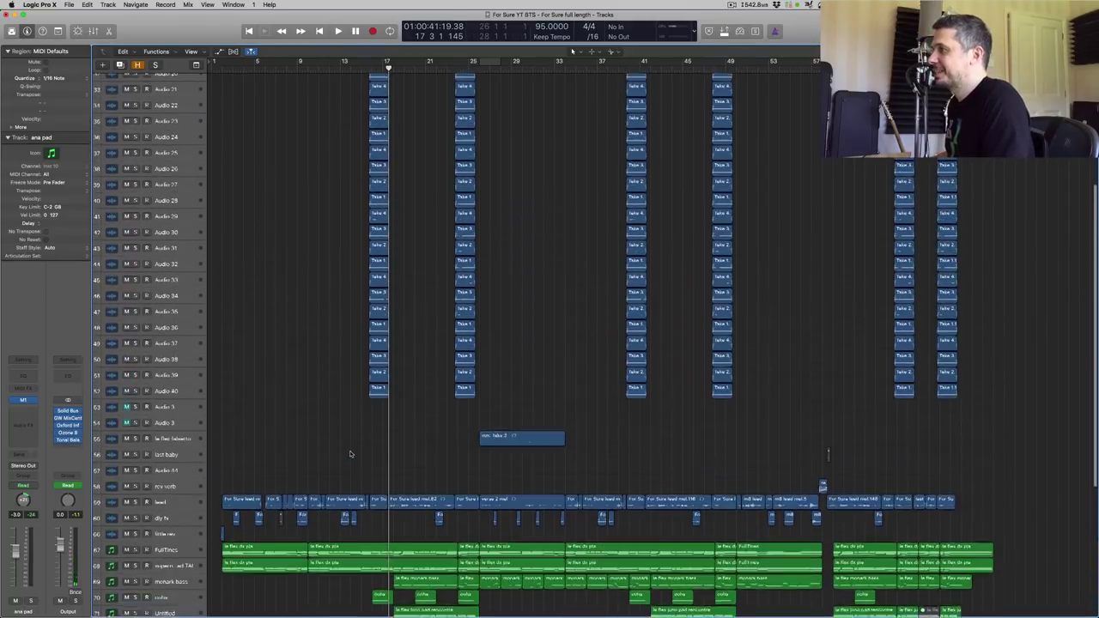
scroll(350, 454, up, 8)
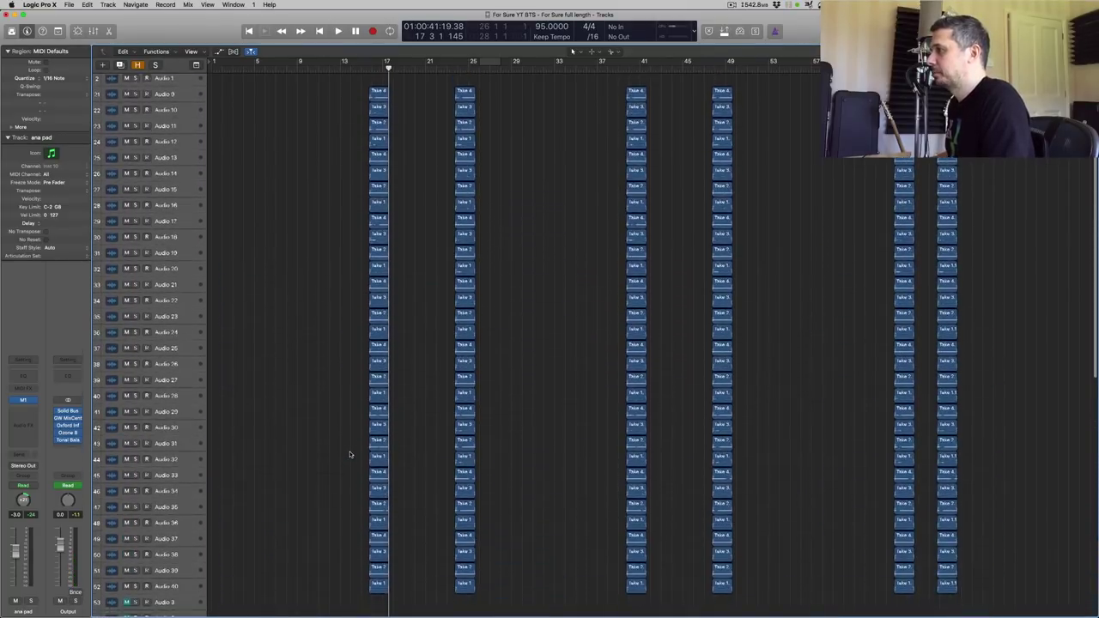
scroll(351, 454, down, 7)
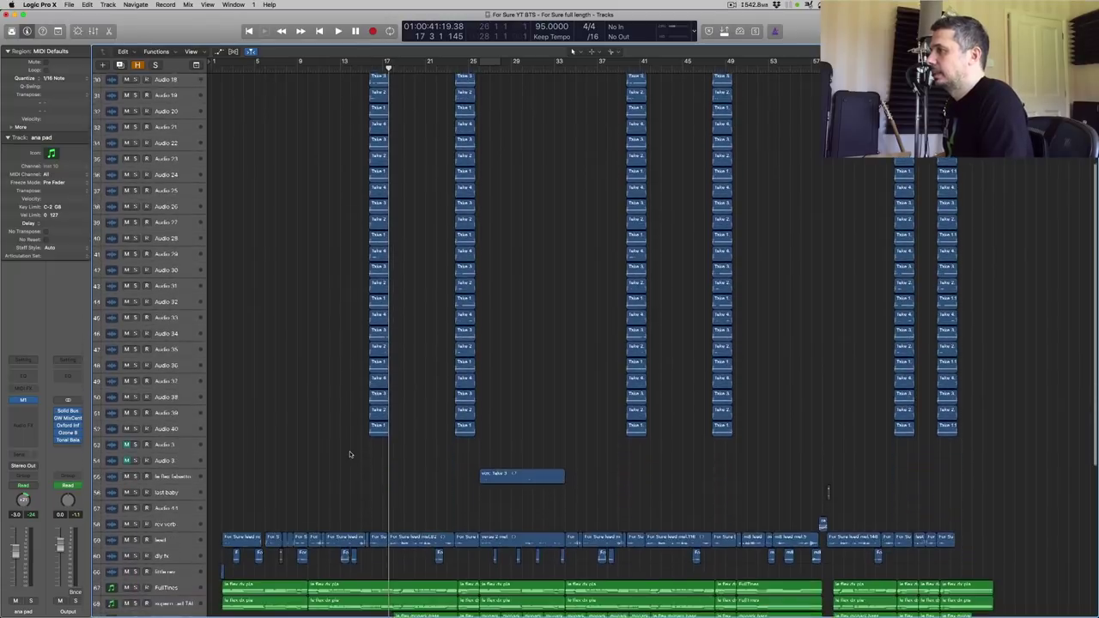
scroll(350, 454, down, 1)
scroll(350, 454, up, 6)
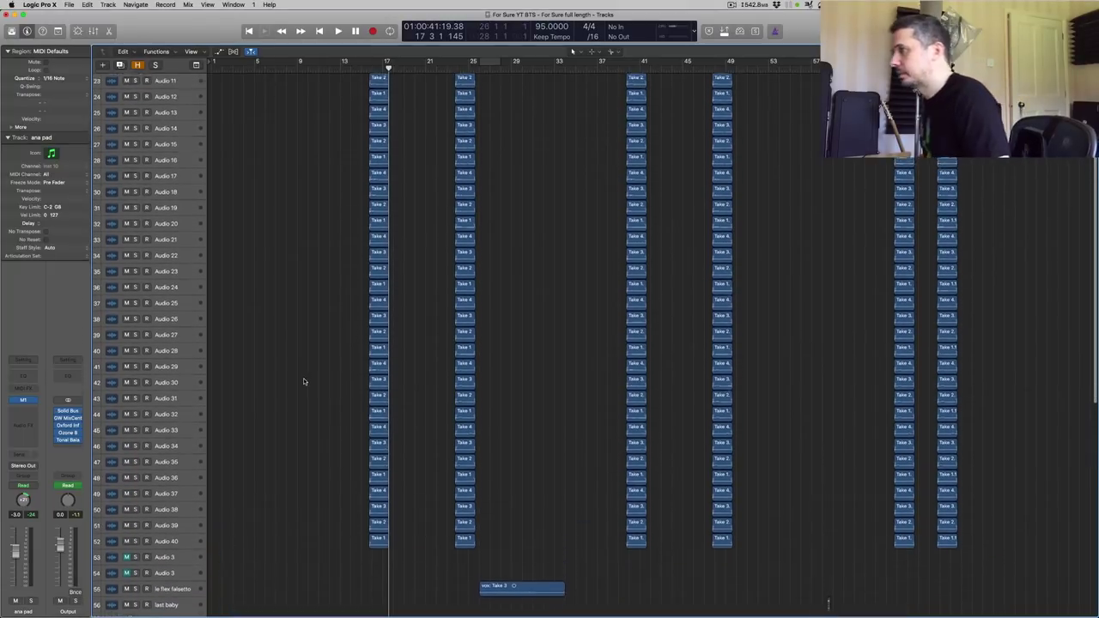
scroll(303, 381, up, 2)
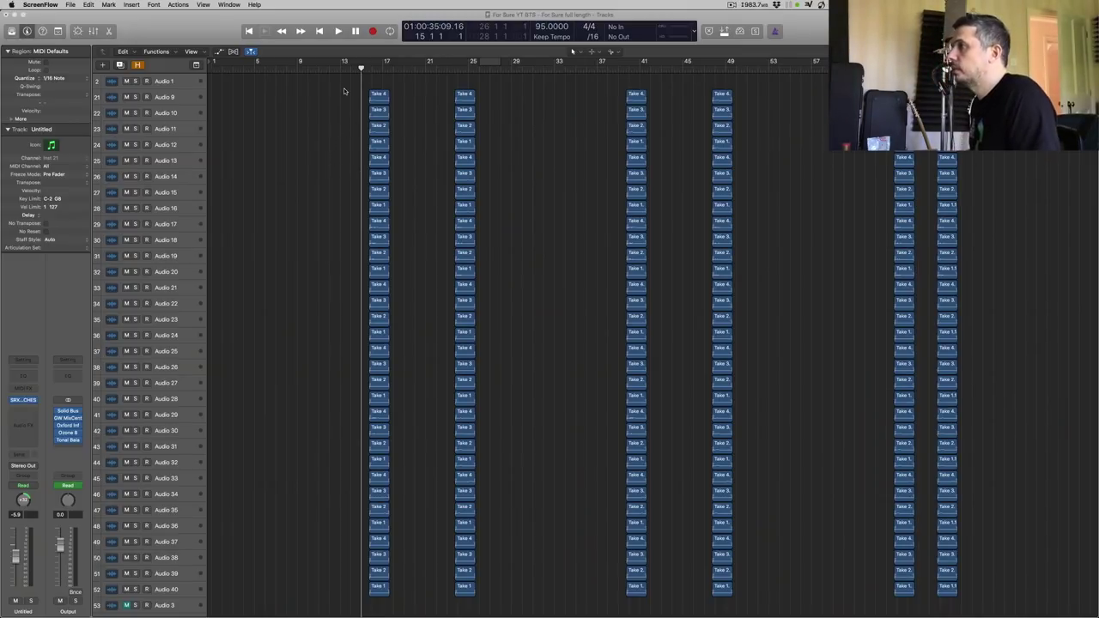
- Select eight take regions at bar 17, solo them and play them
drag(355, 100, 400, 144)
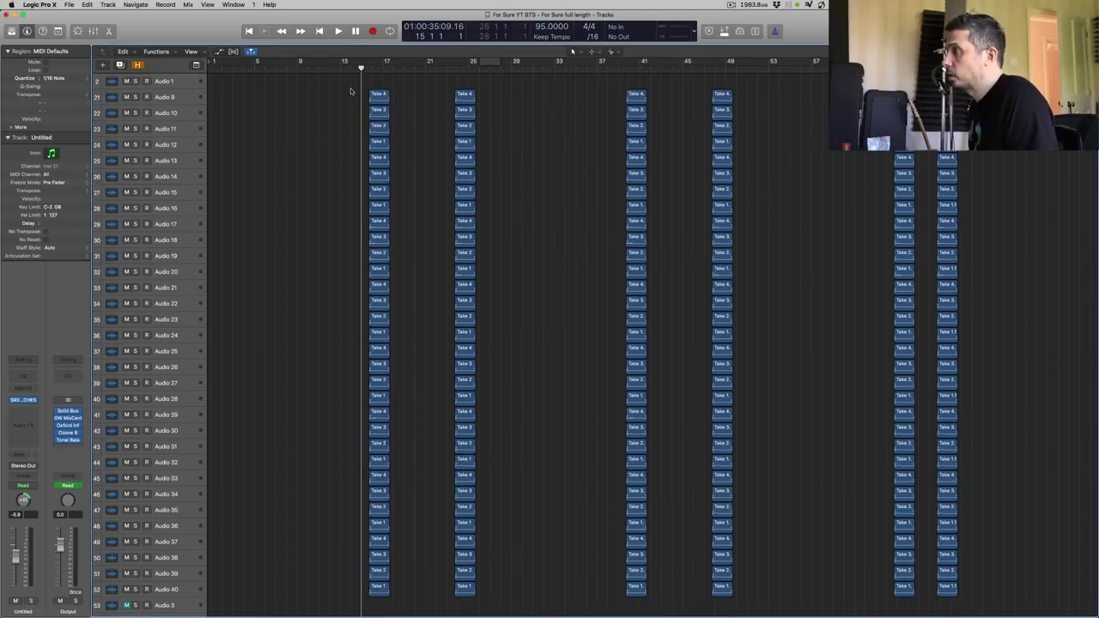
drag(352, 93, 393, 206)
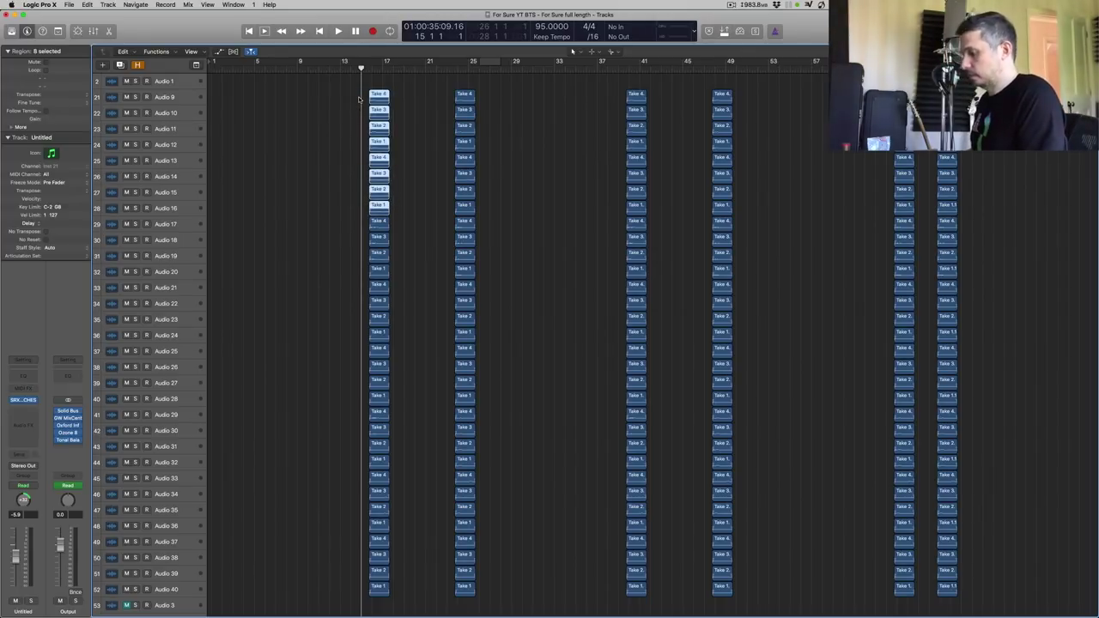
key(ctrl+s)
key(space)
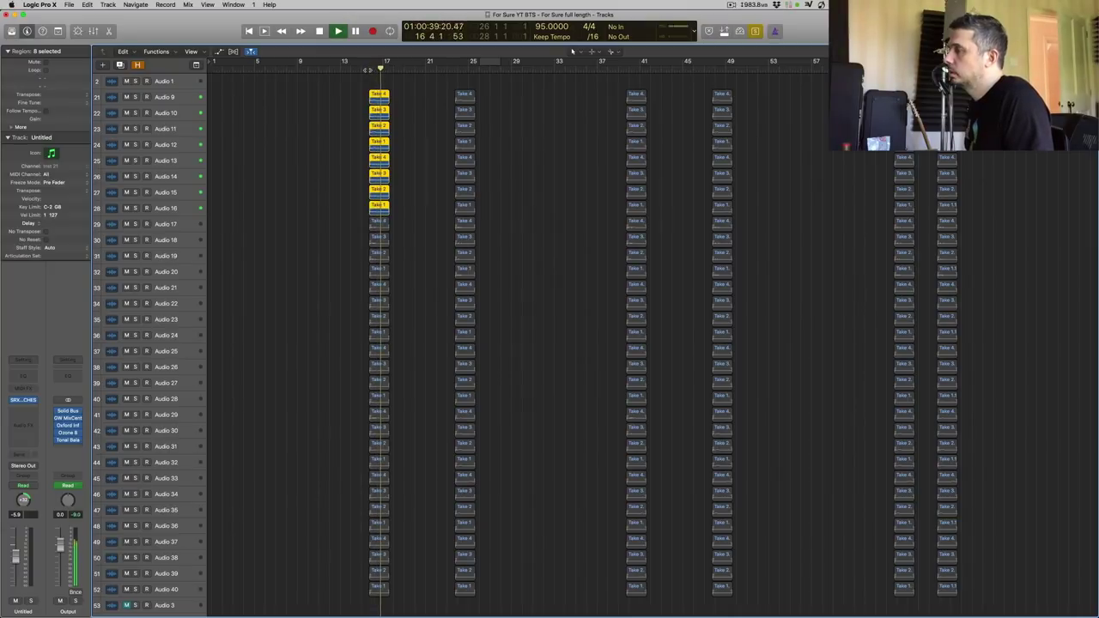
key(space)
click(354, 226)
- Select and play the next group of bar-17 takes in solo
drag(356, 226, 390, 333)
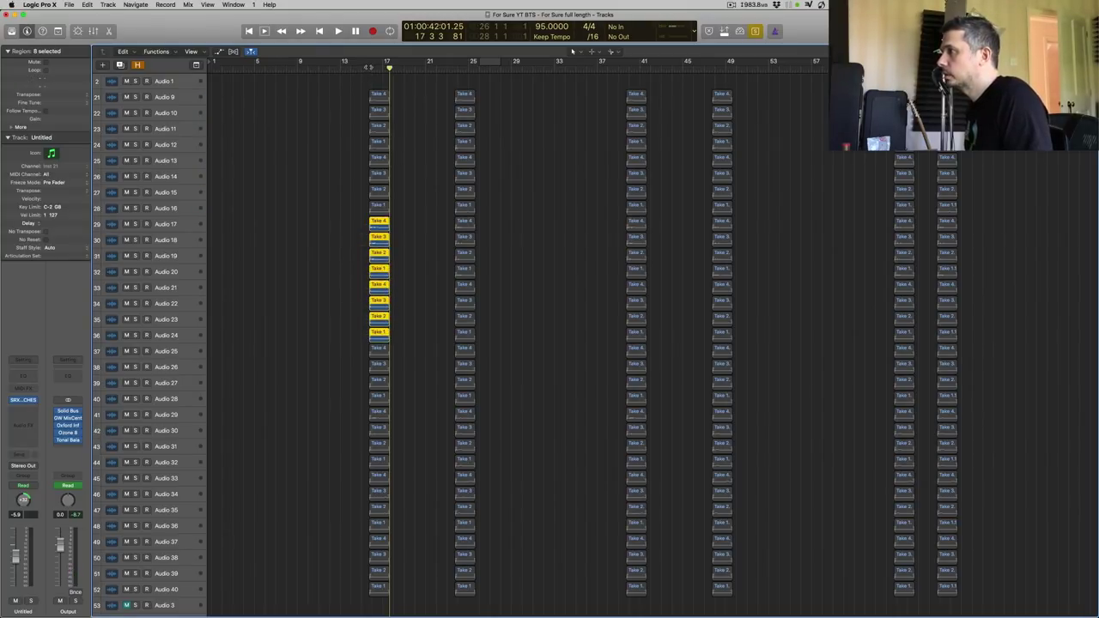
key(shift+space)
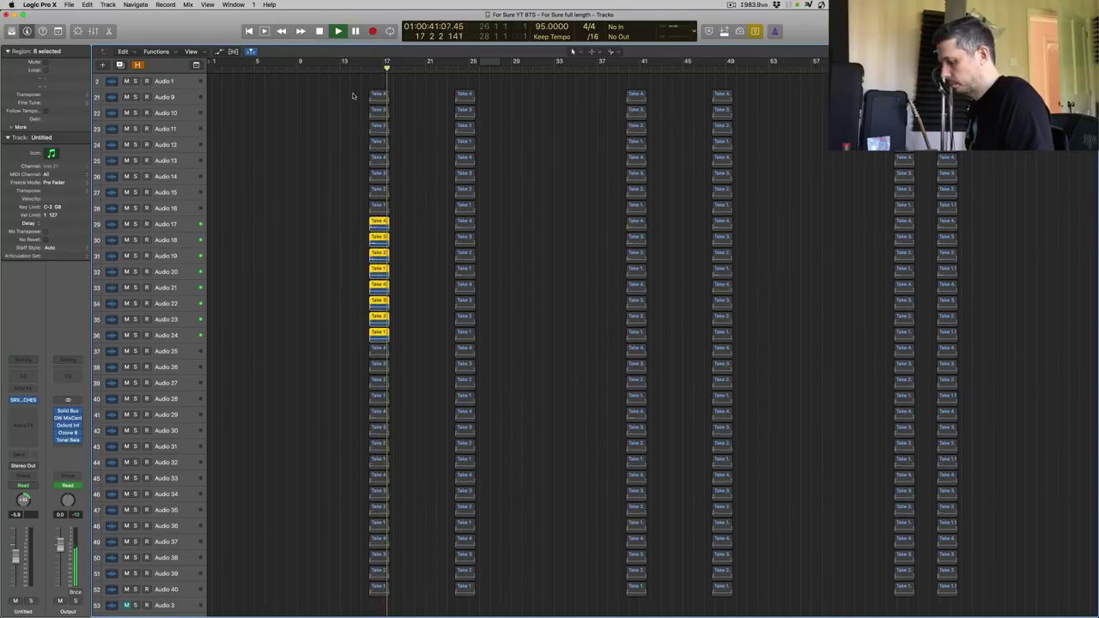
key(space)
- Select all the bar-17 takes, solo them and play them together from bar 16
scroll(354, 101, down, 1)
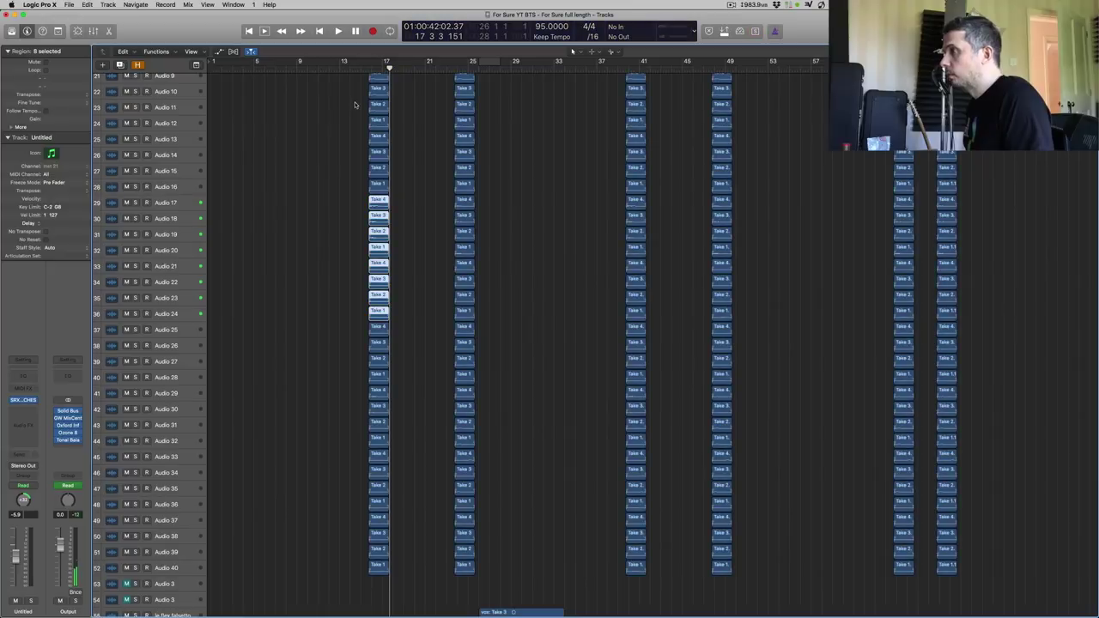
scroll(355, 105, up, 1)
drag(352, 88, 416, 591)
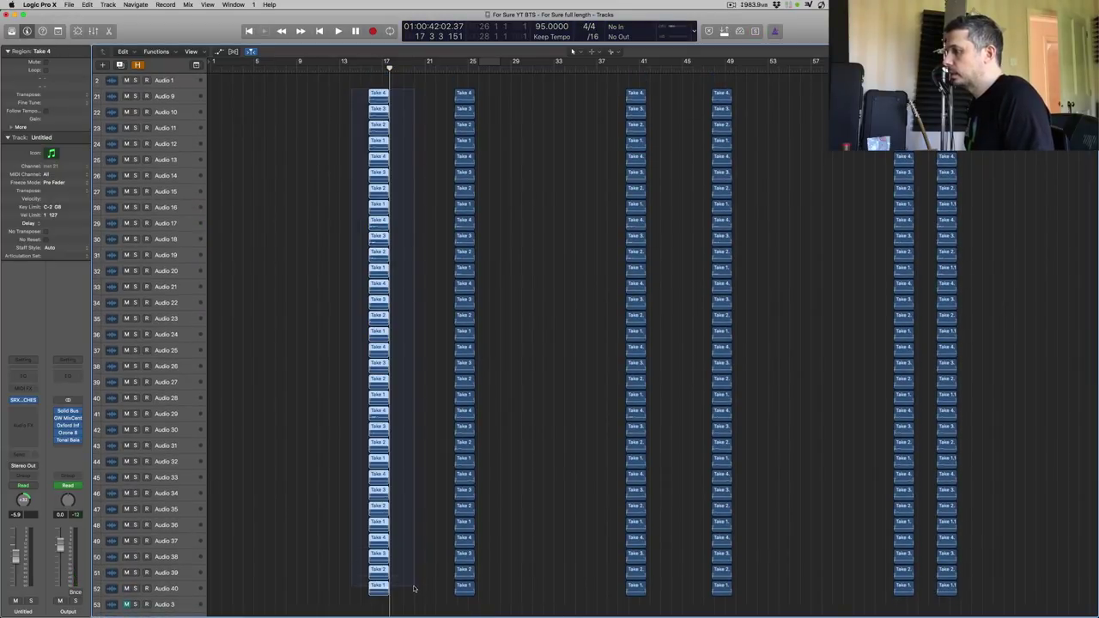
key(ctrl+s)
click(368, 69)
key(space)
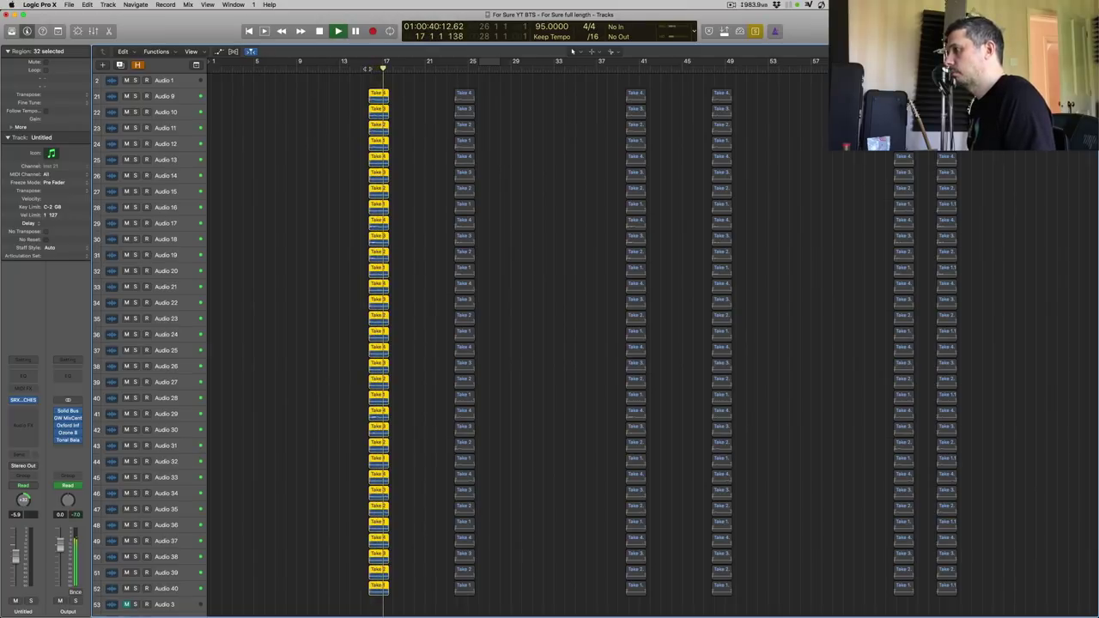
key(space)
- Turn off solo, replay the takes from just before bar 17, deselect, and scroll back down
key(ctrl+s)
scroll(302, 259, down, 4)
click(371, 65)
key(space)
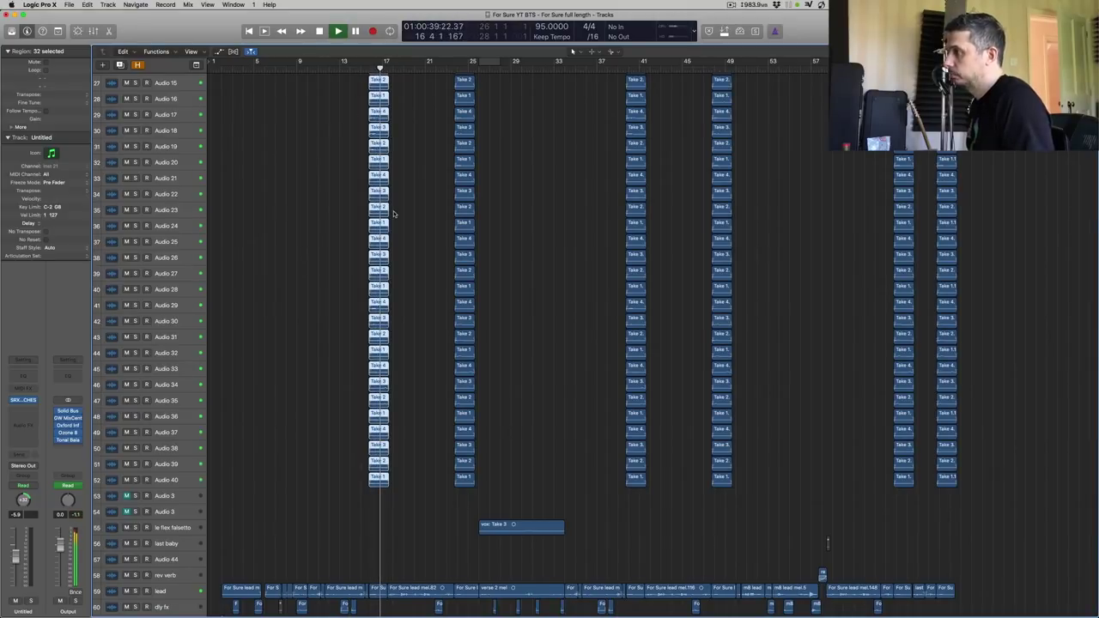
key(space)
click(424, 288)
scroll(426, 289, up, 5)
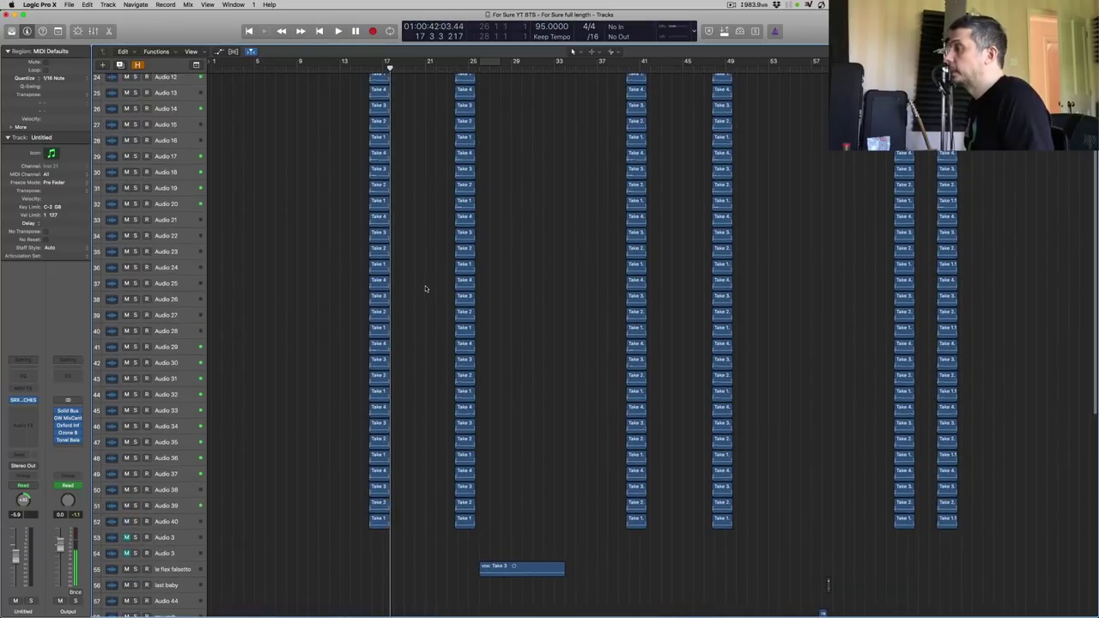
scroll(435, 174, up, 1)
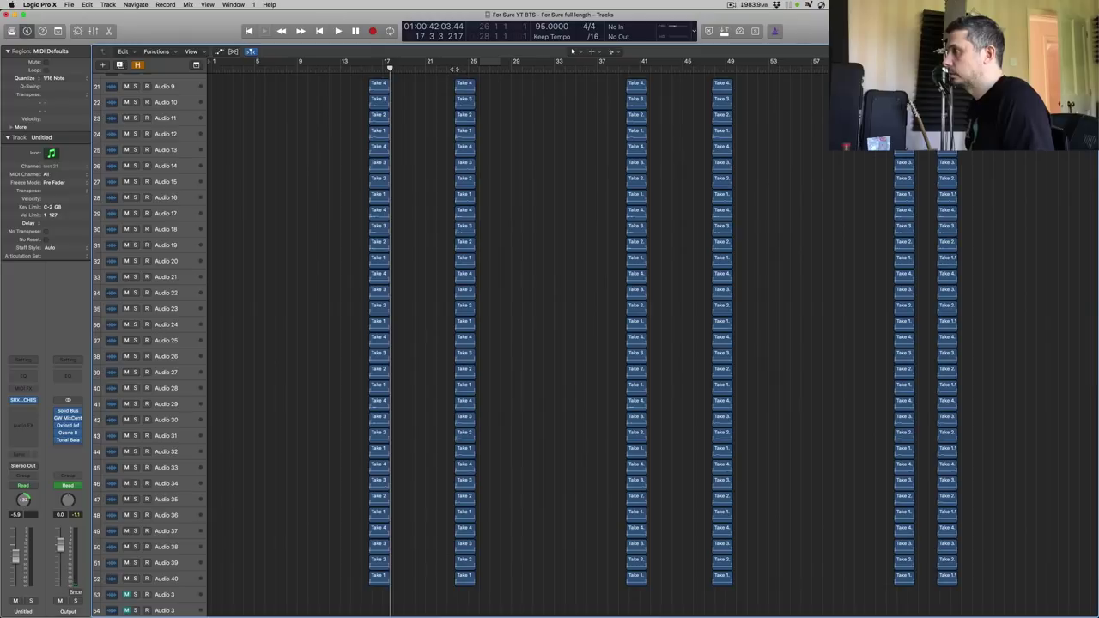
scroll(396, 250, down, 15)
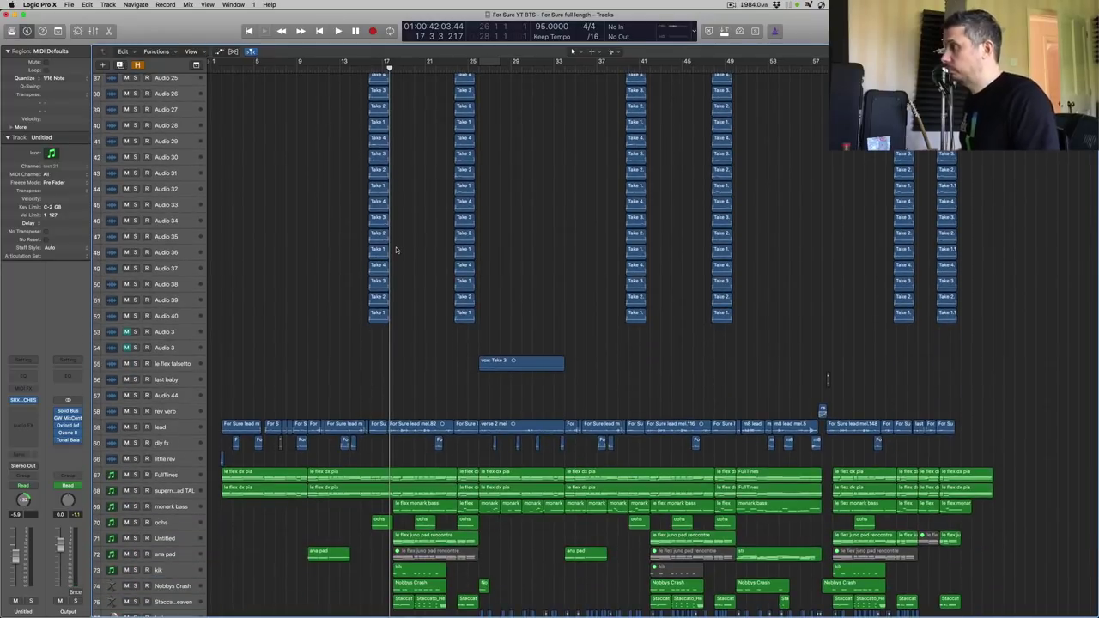
scroll(396, 250, down, 8)
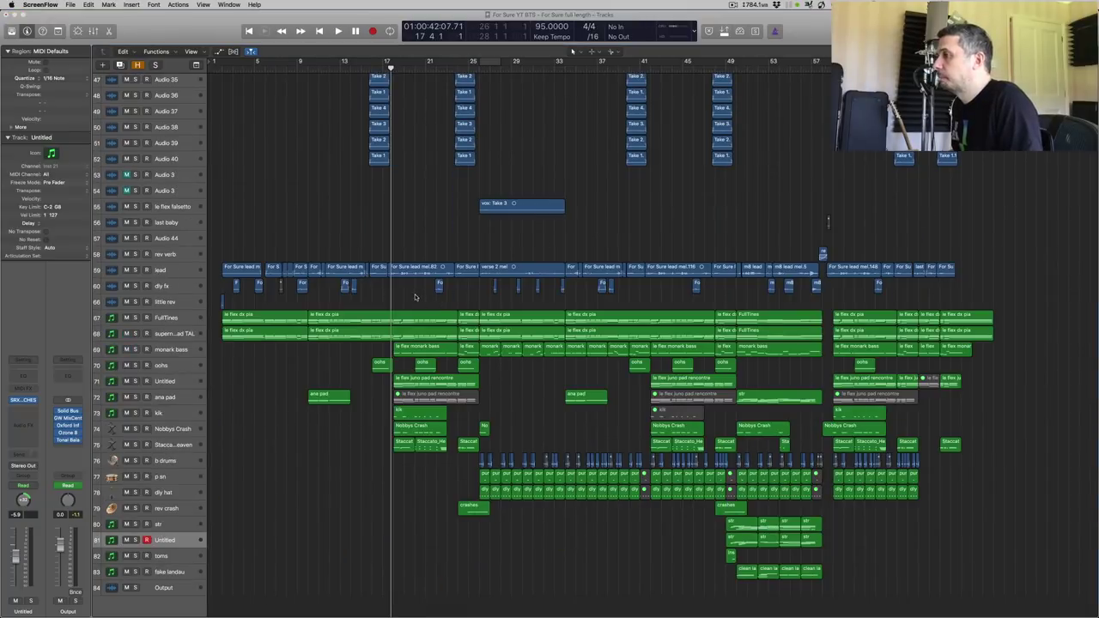
click(374, 259)
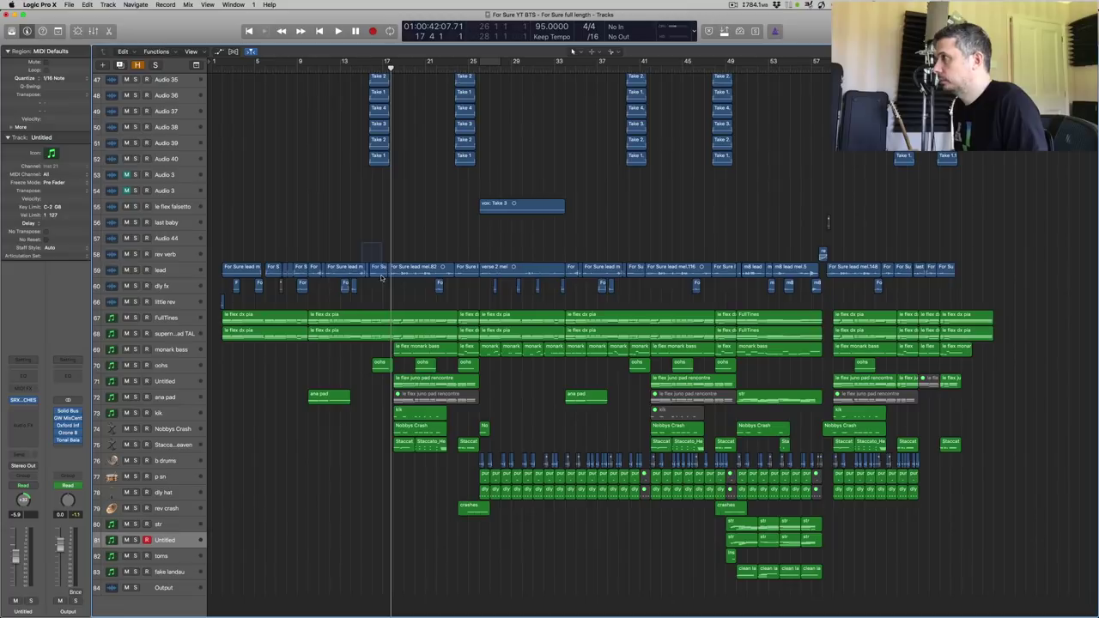
drag(382, 277, 447, 339)
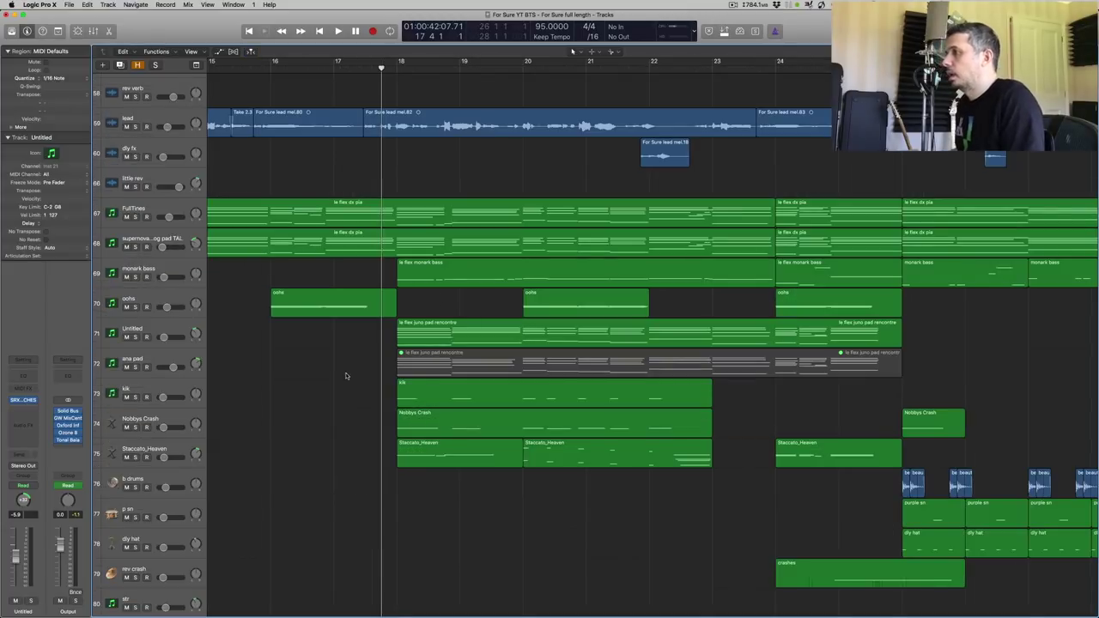
click(158, 329)
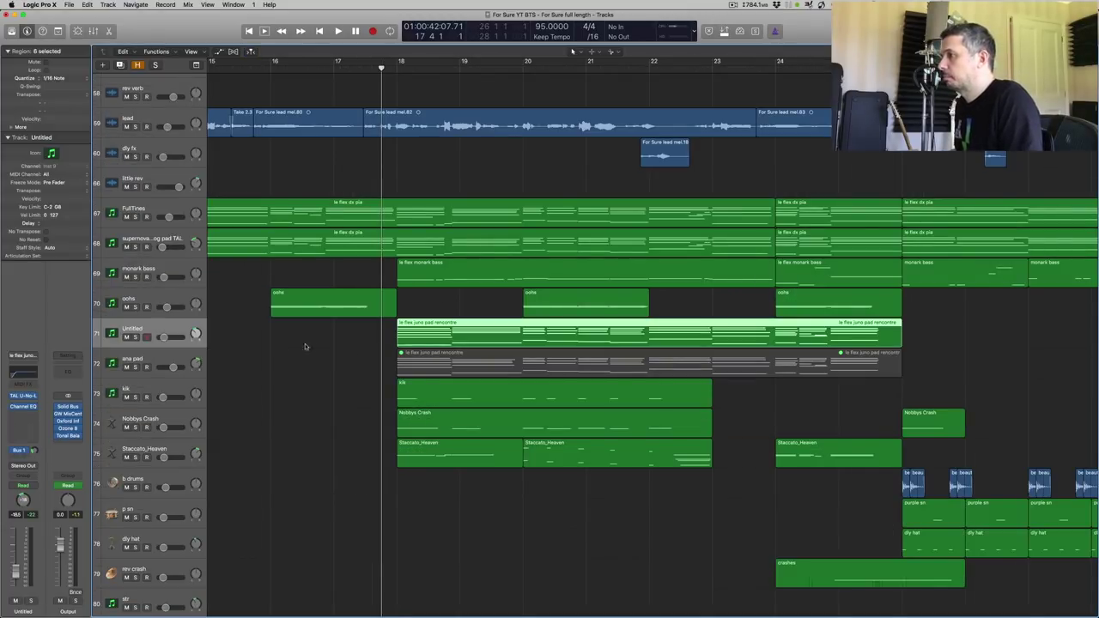
click(313, 346)
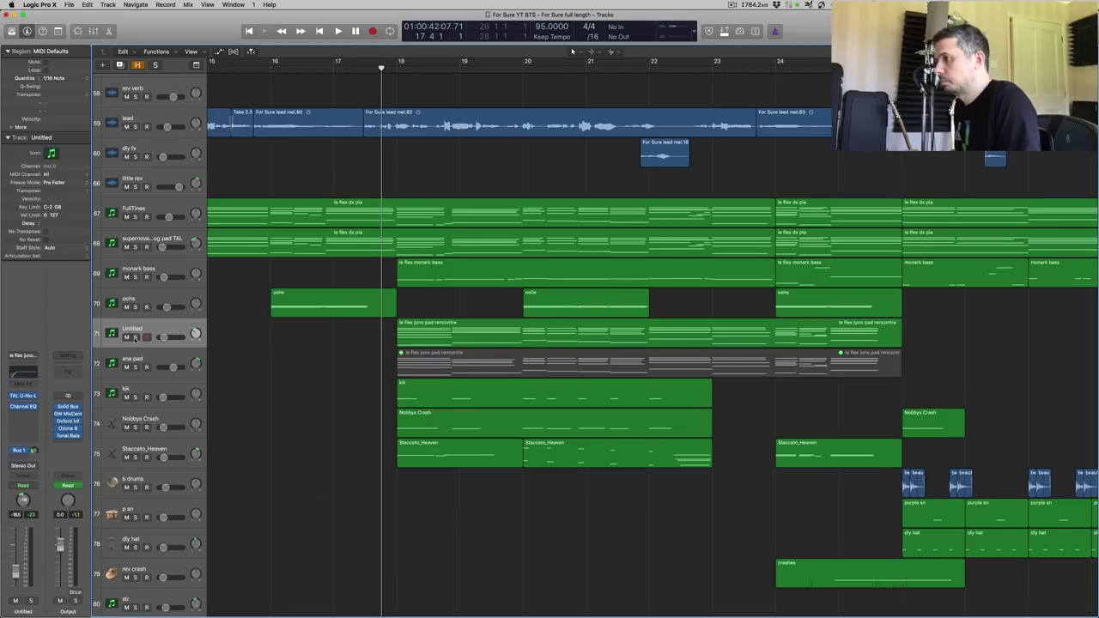
click(135, 338)
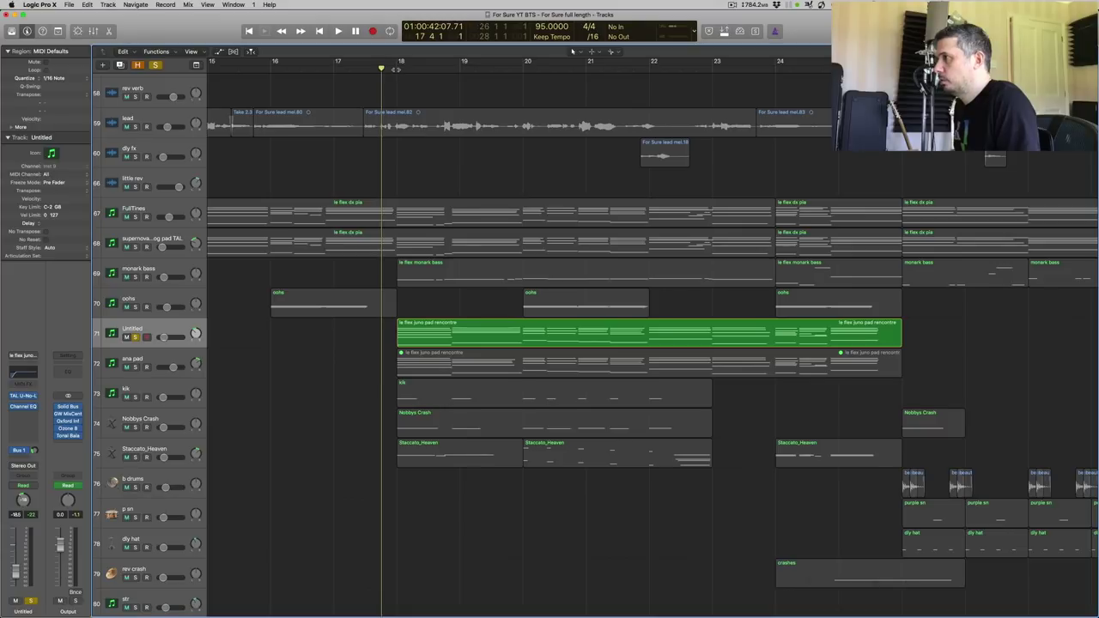
key(space)
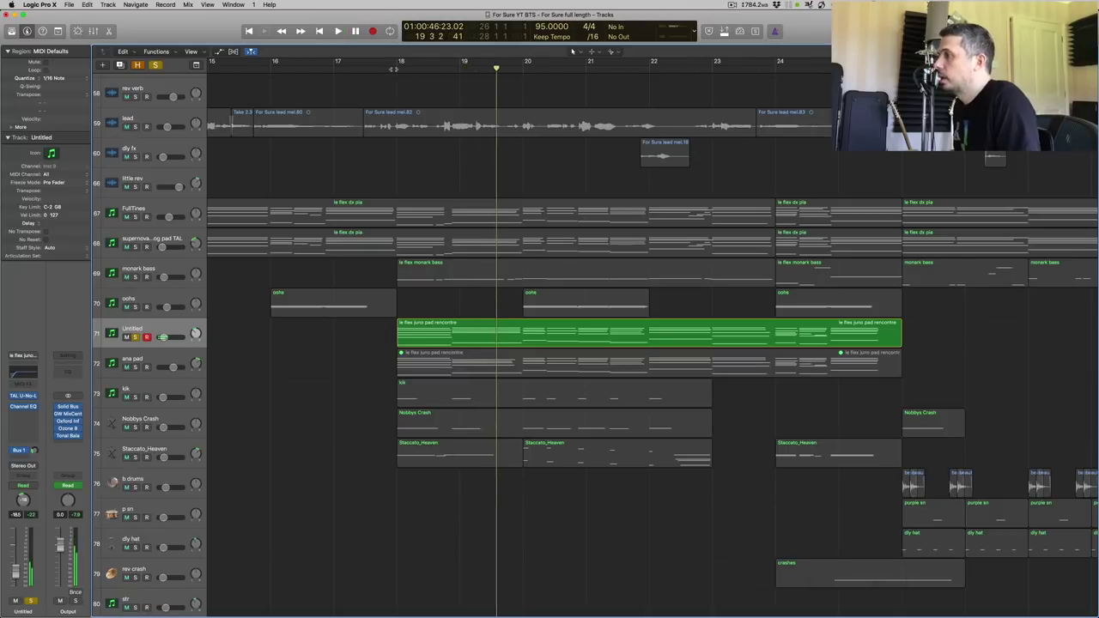
click(134, 338)
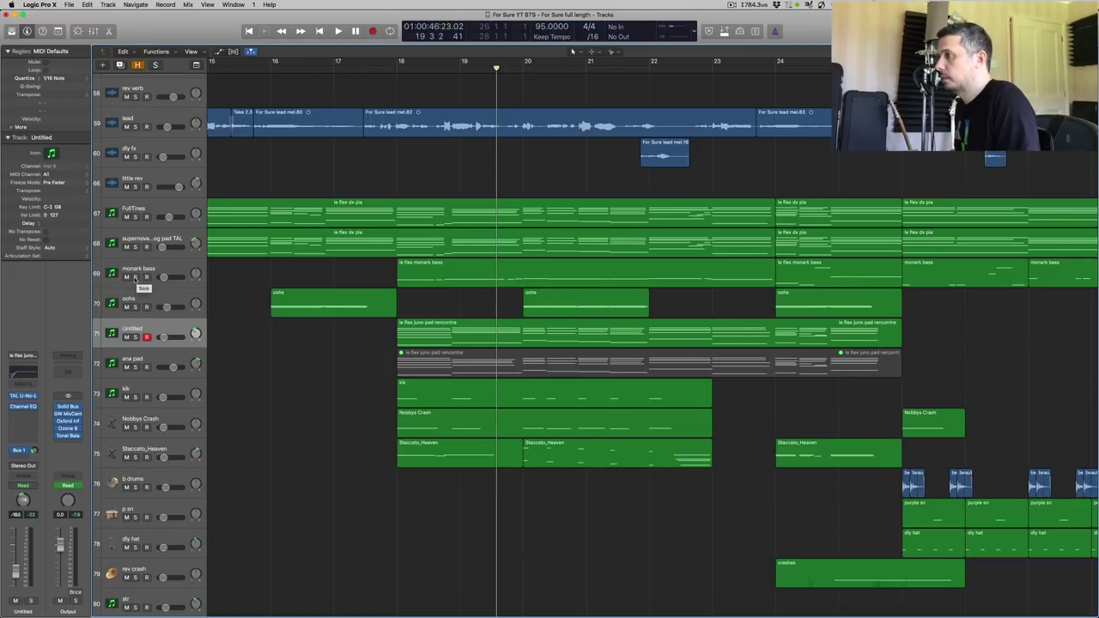
click(134, 277)
key(space)
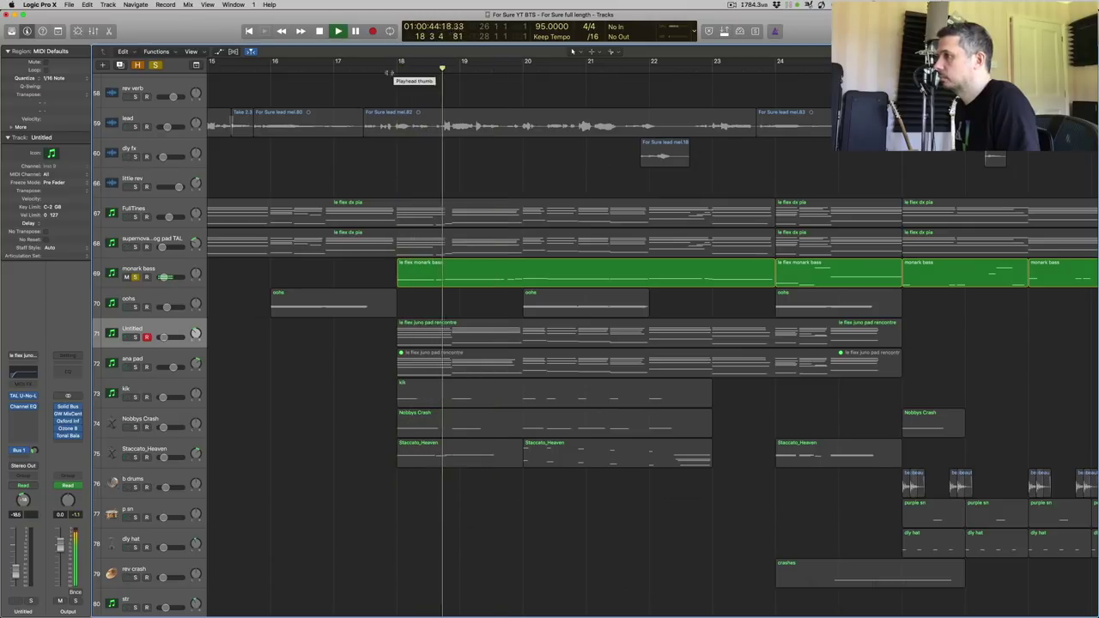
click(134, 277)
key(space)
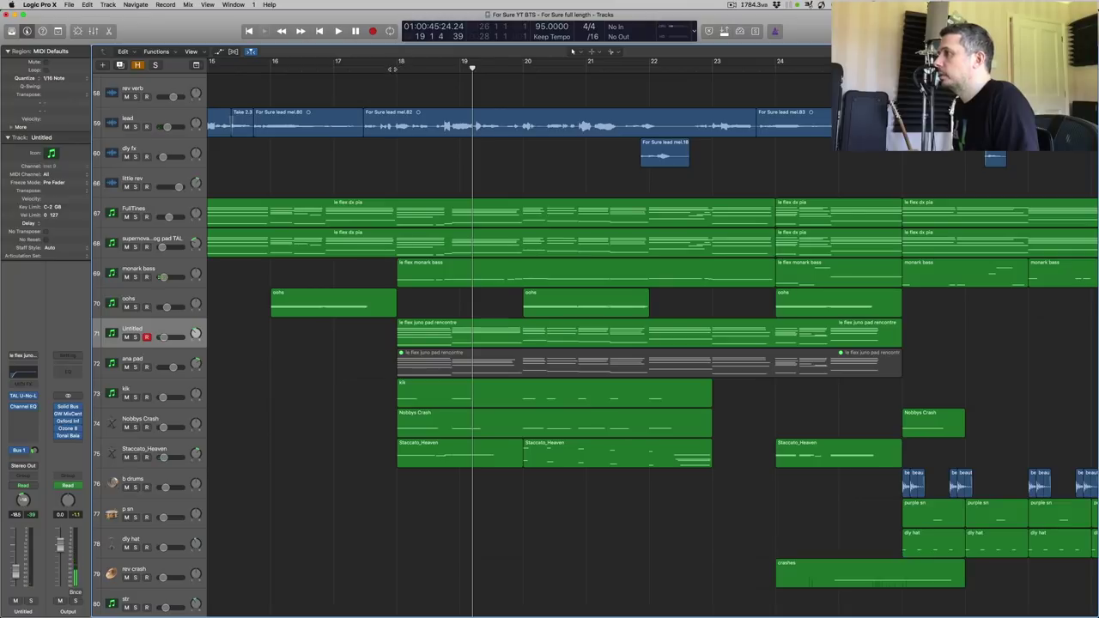
key(Return)
key(space)
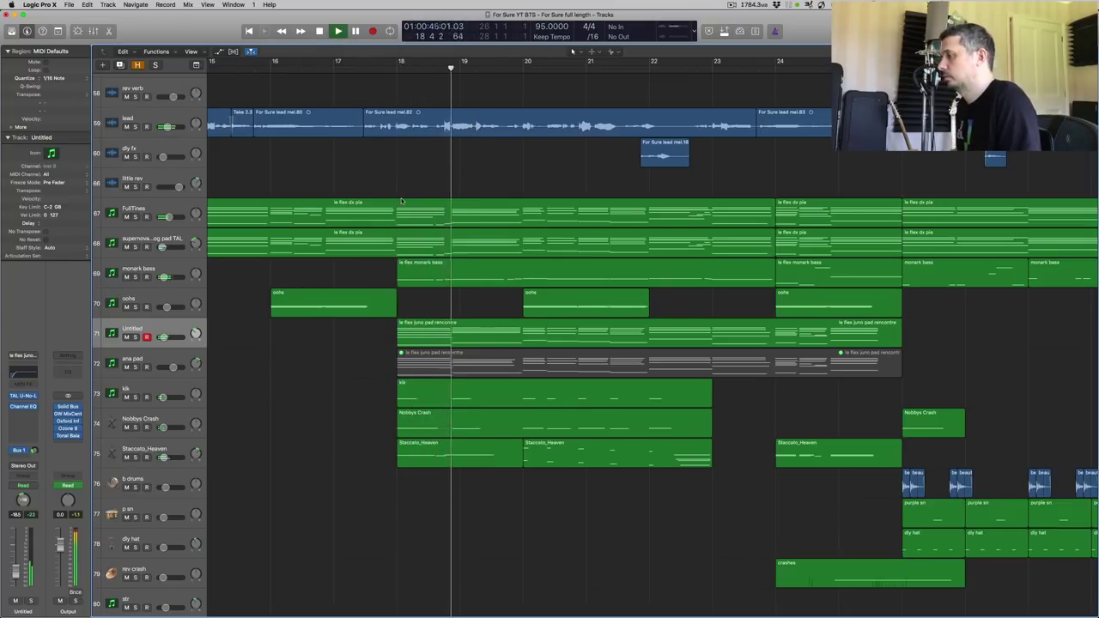
key(space)
- Briefly play Staccato_Heaven soloed, then unsolo it and play everything from around bar 20
click(134, 458)
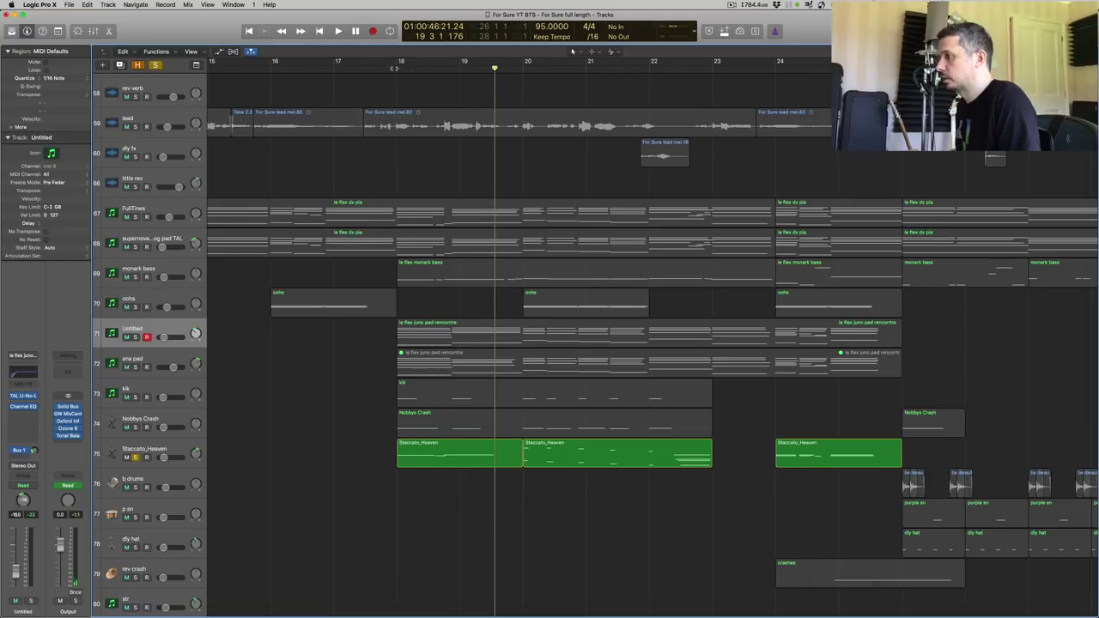
key(space)
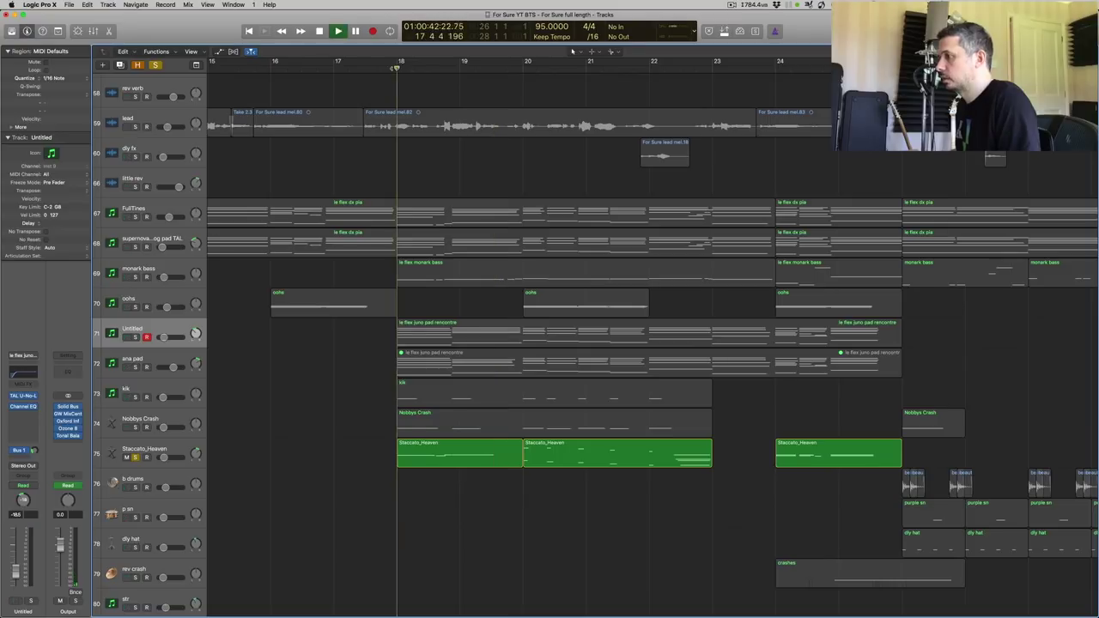
key(space)
click(135, 458)
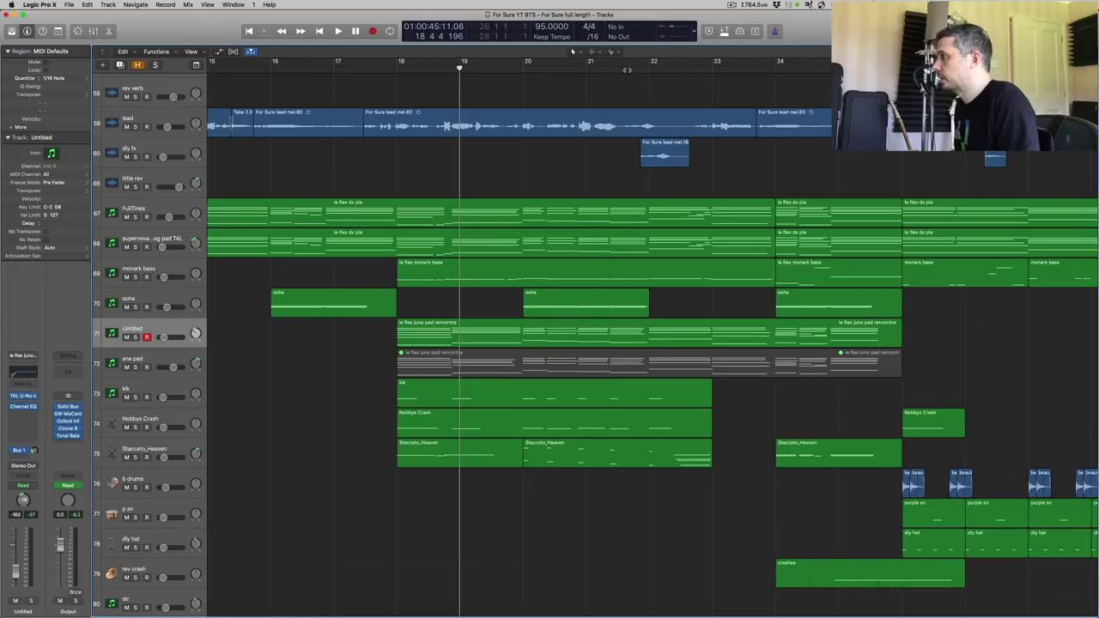
double_click(572, 50)
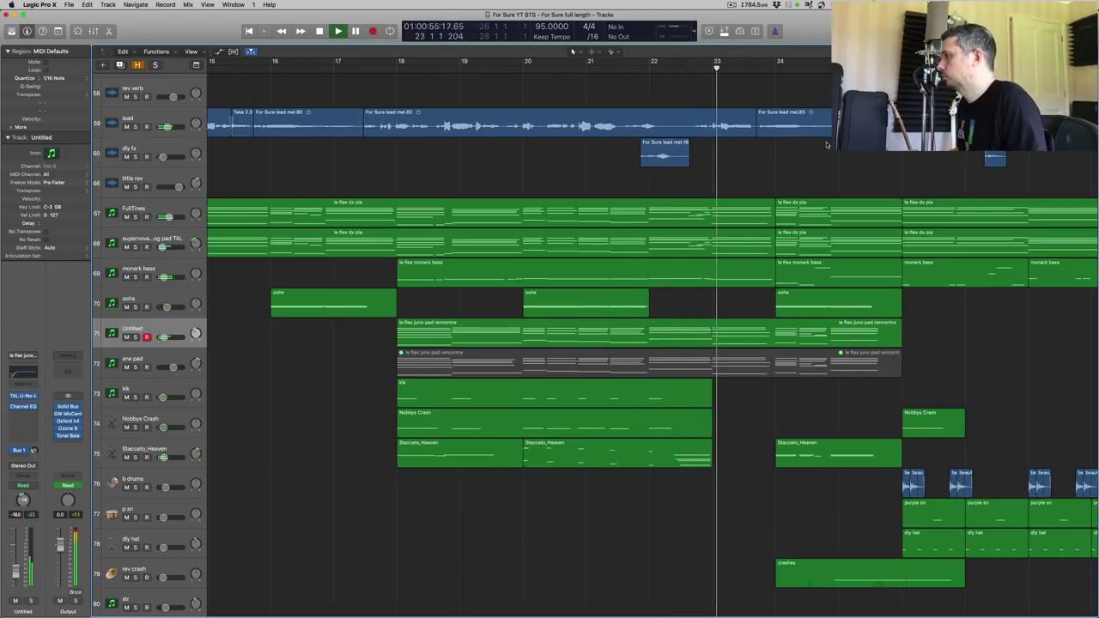
- Solo b drums, p sn and dly hat, and loop-play bars 26–28
scroll(791, 166, right, 8)
scroll(792, 165, right, 4)
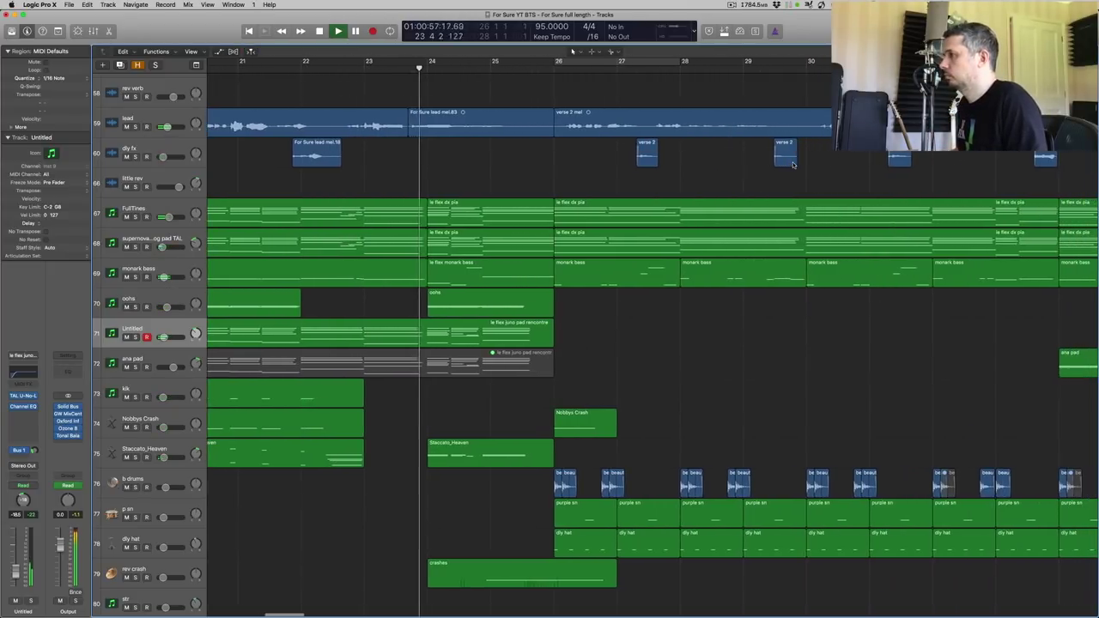
scroll(793, 165, right, 3)
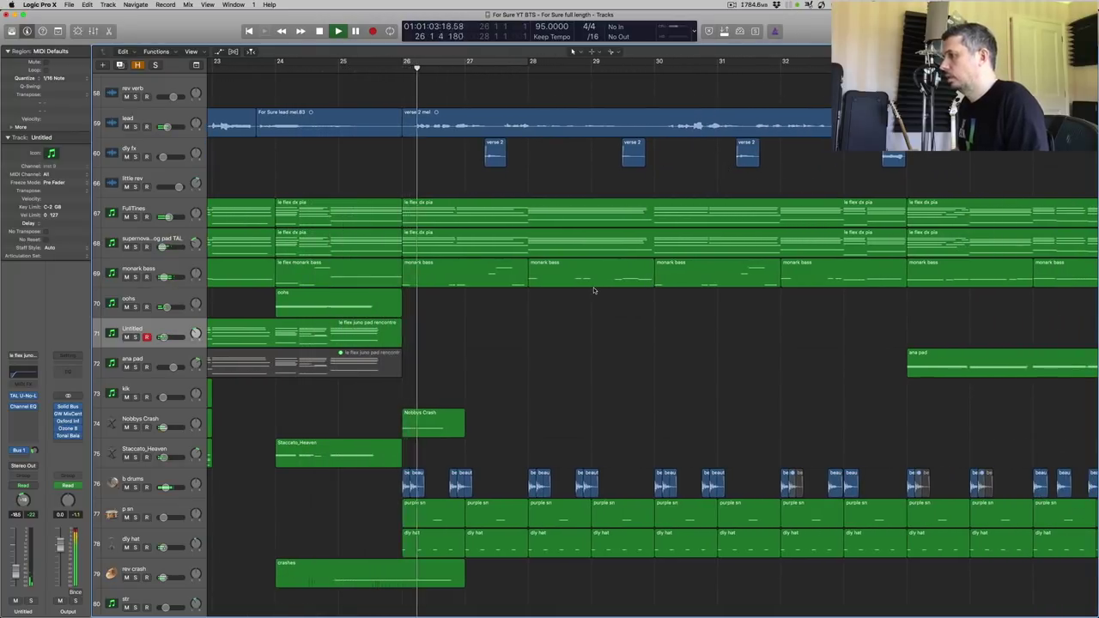
scroll(601, 290, down, 4)
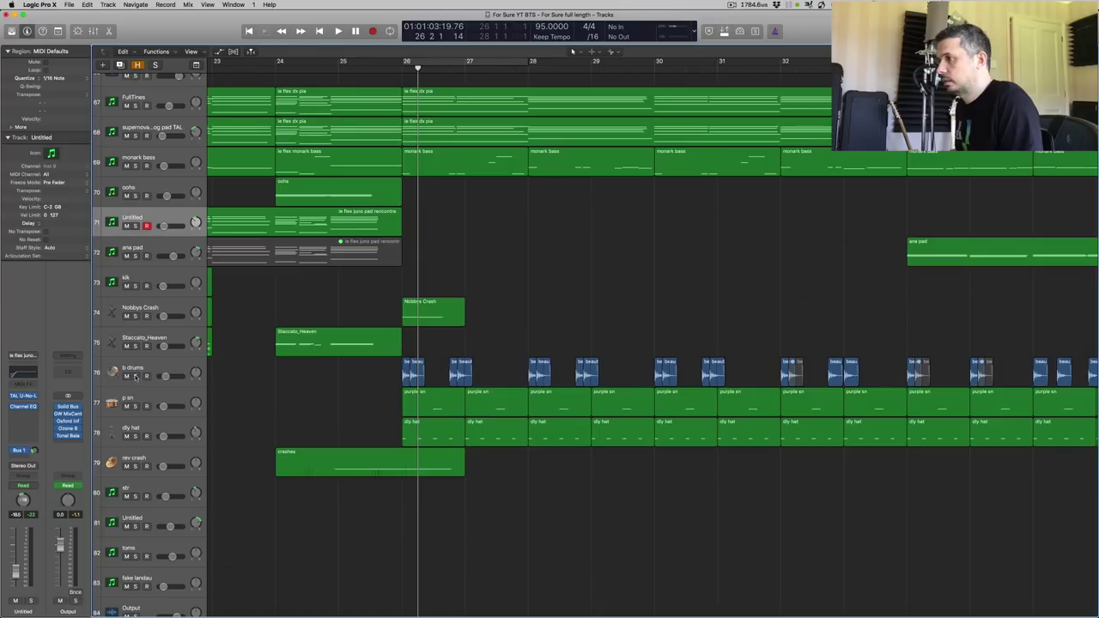
drag(135, 378, 135, 437)
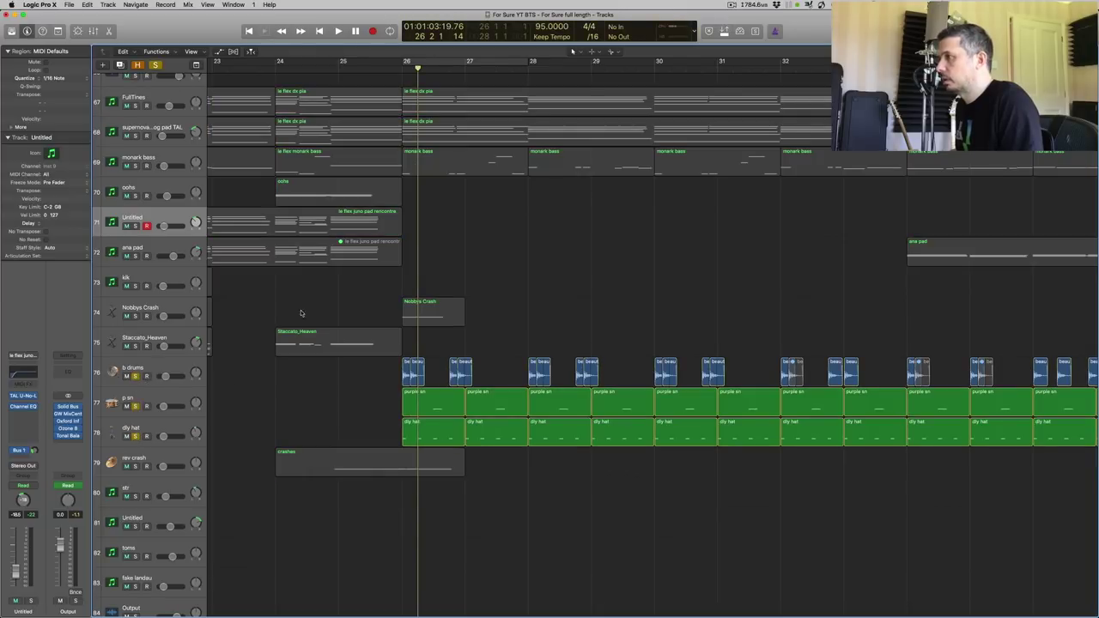
click(424, 62)
key(space)
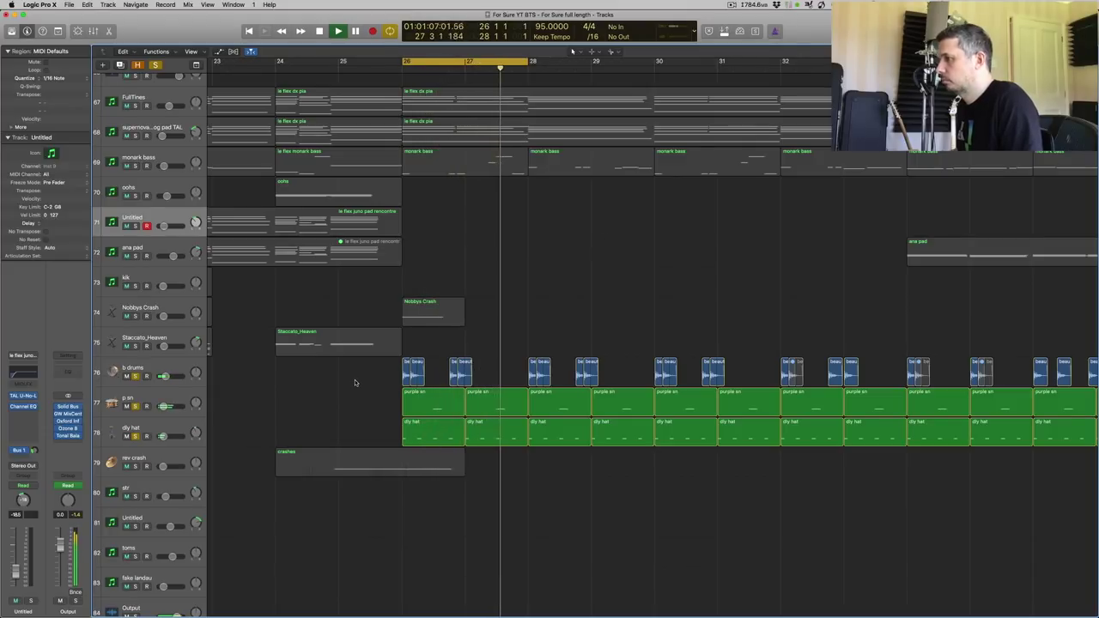
key(space)
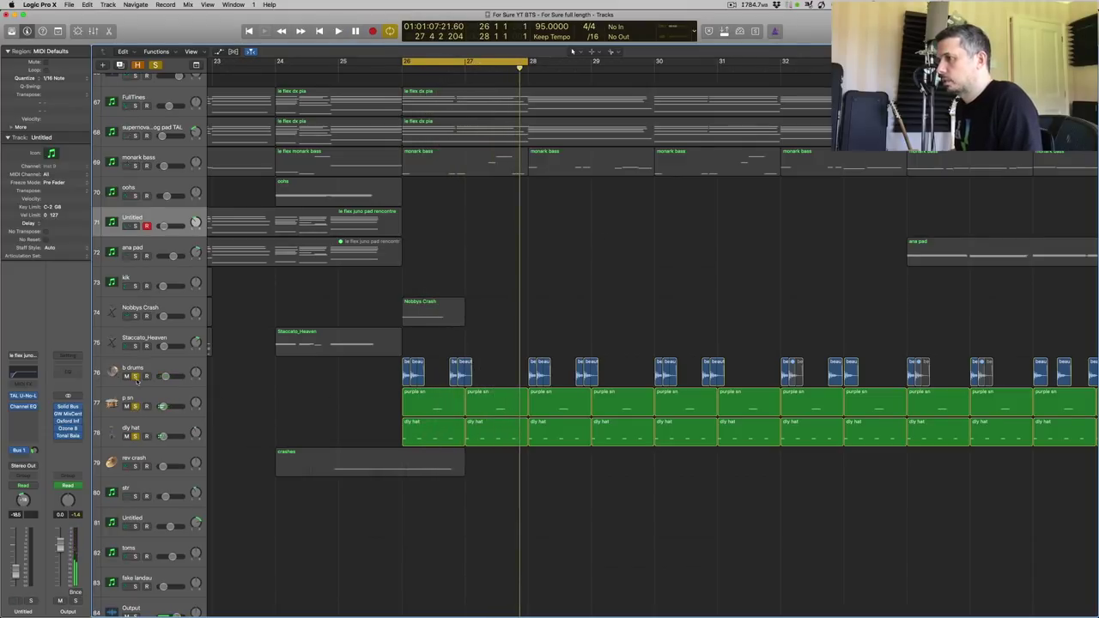
- Unsolo b drums and dly hat, leaving only p sn soloed
drag(135, 377, 134, 416)
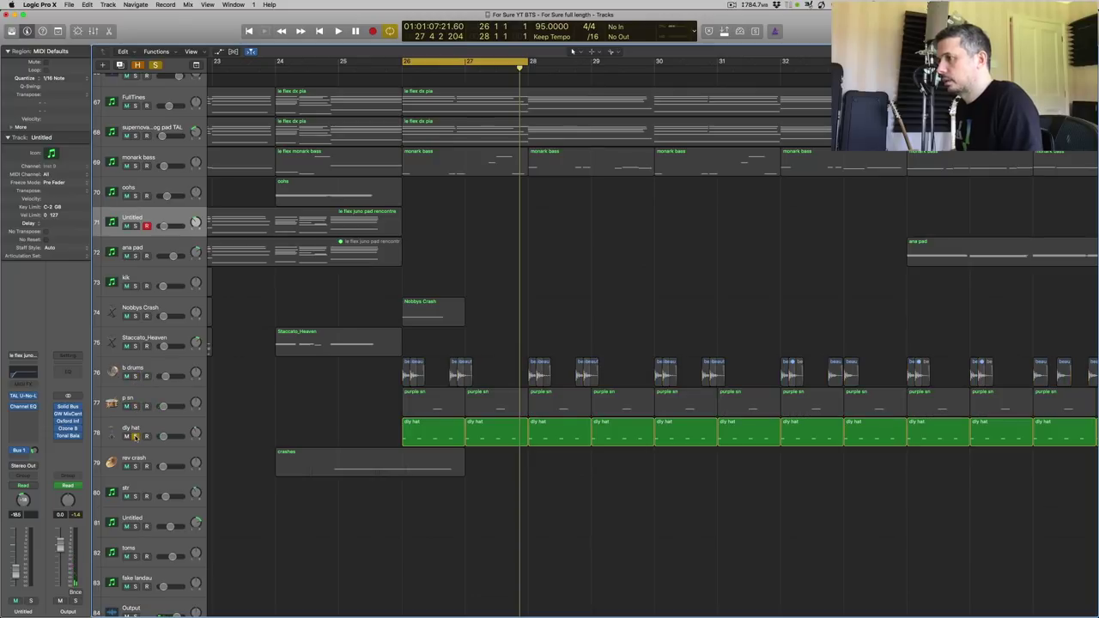
click(135, 437)
click(138, 410)
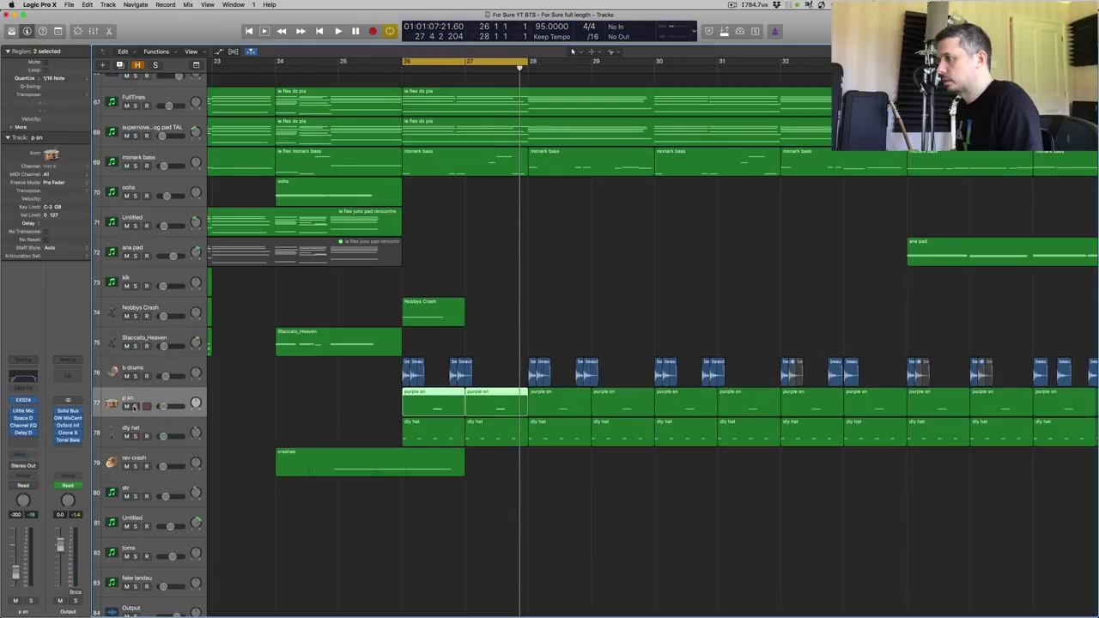
click(135, 406)
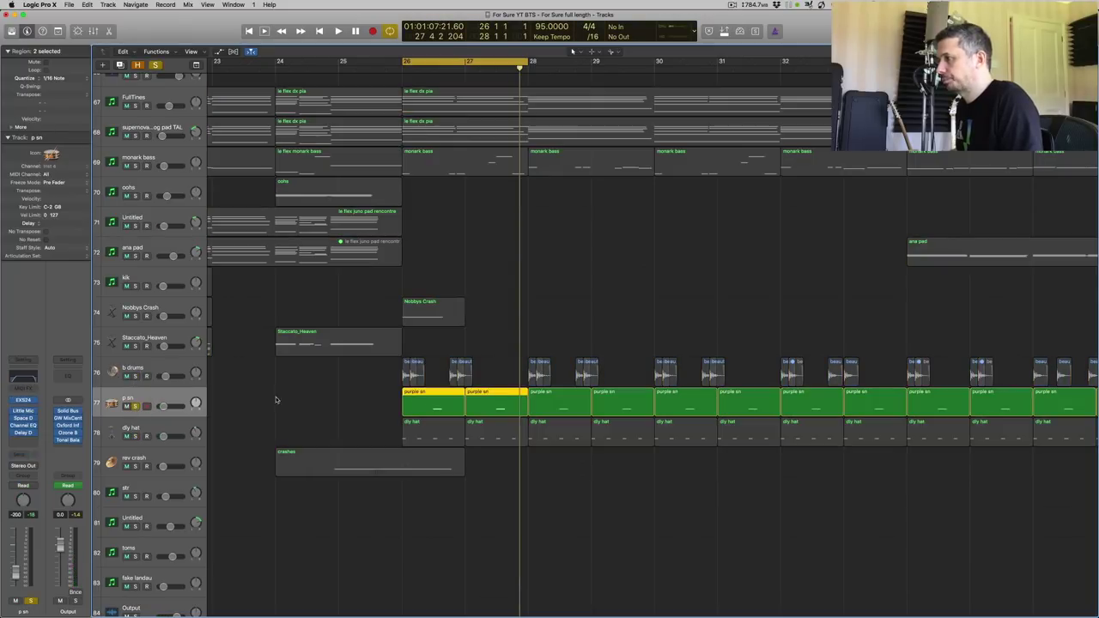
click(24, 433)
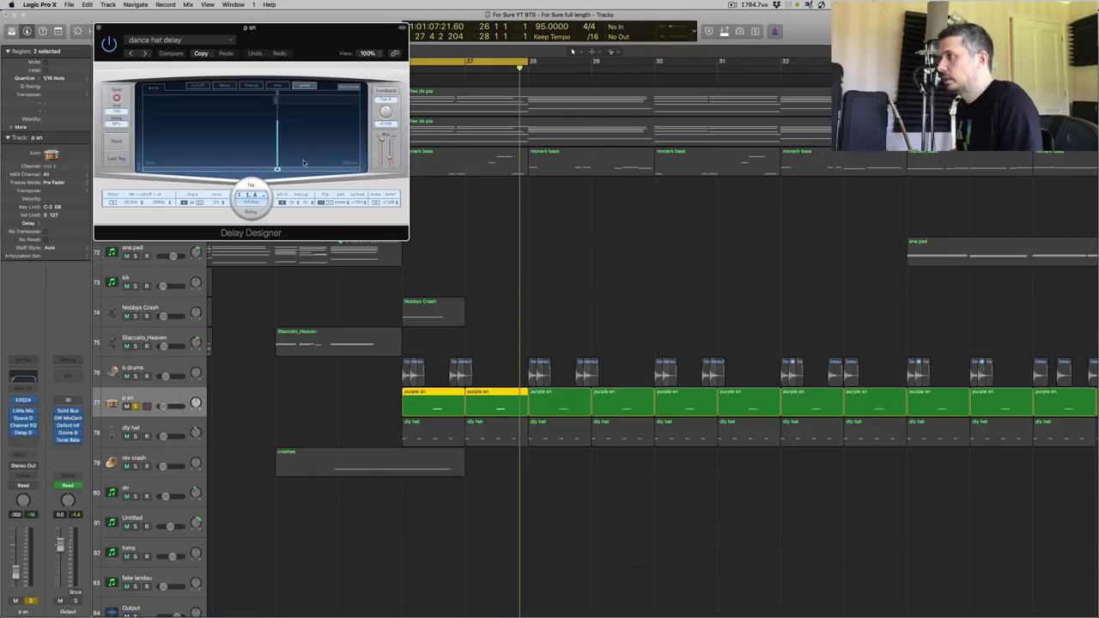
double_click(432, 404)
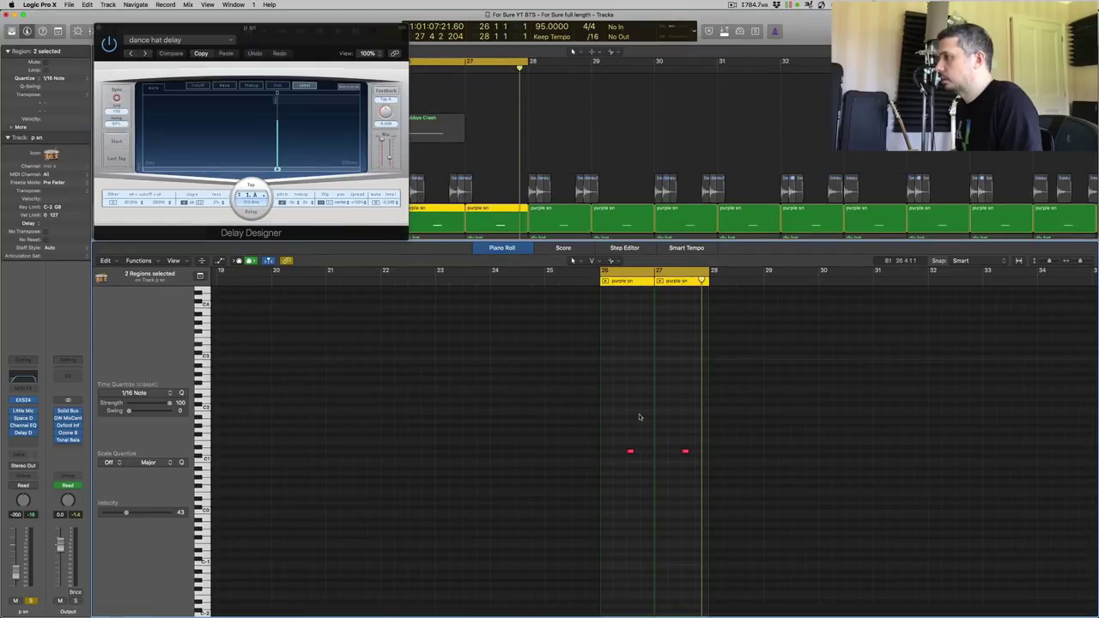
drag(172, 29, 295, 228)
key(space)
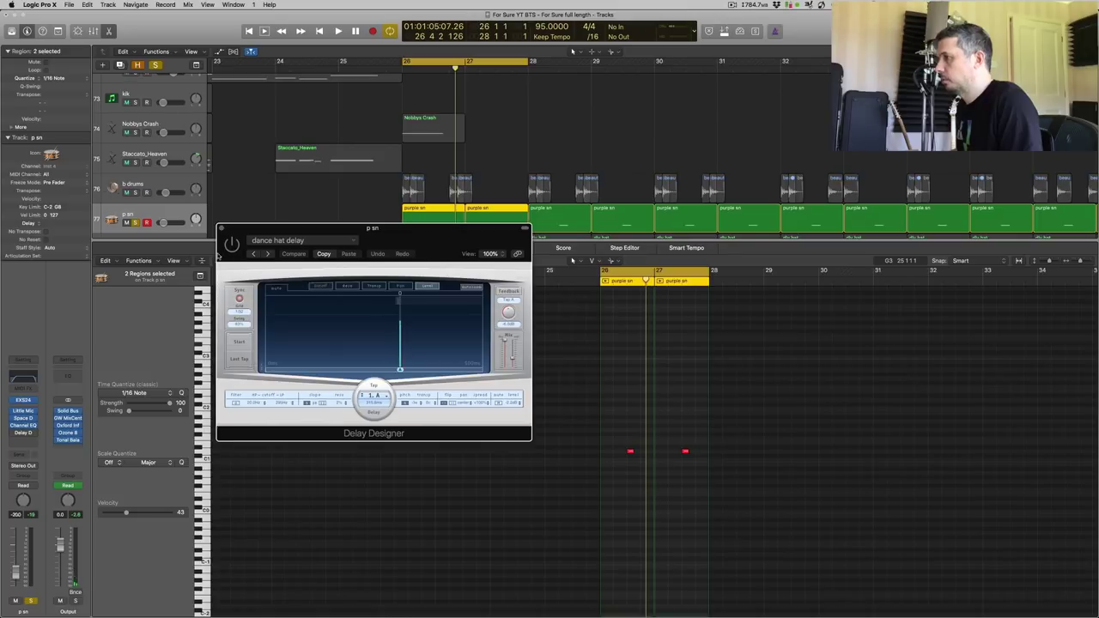
key(space)
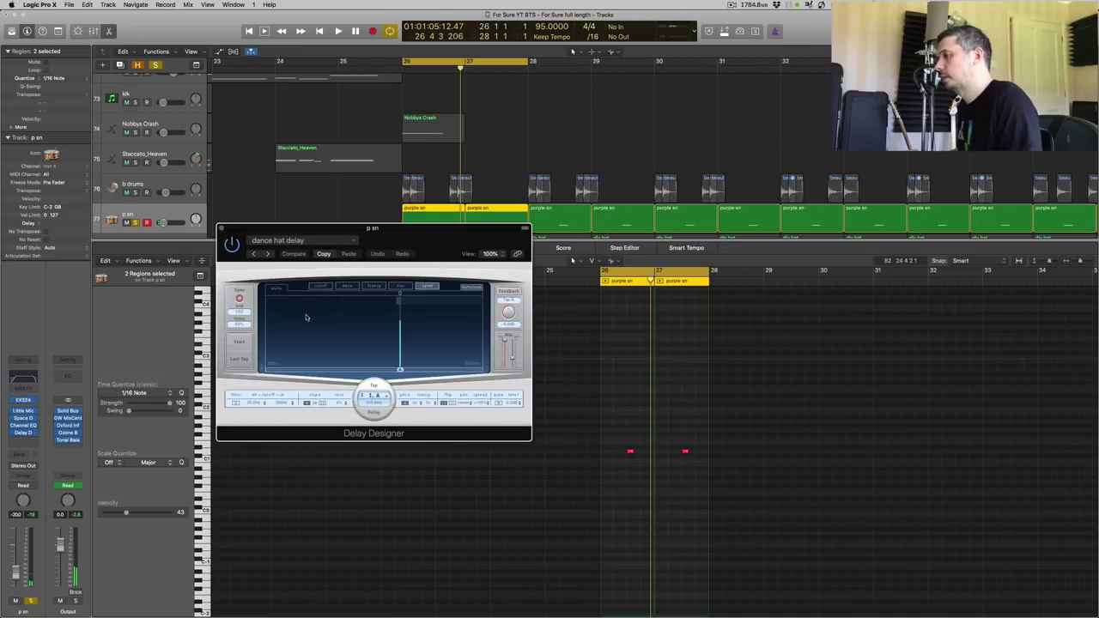
key(space)
key(space)
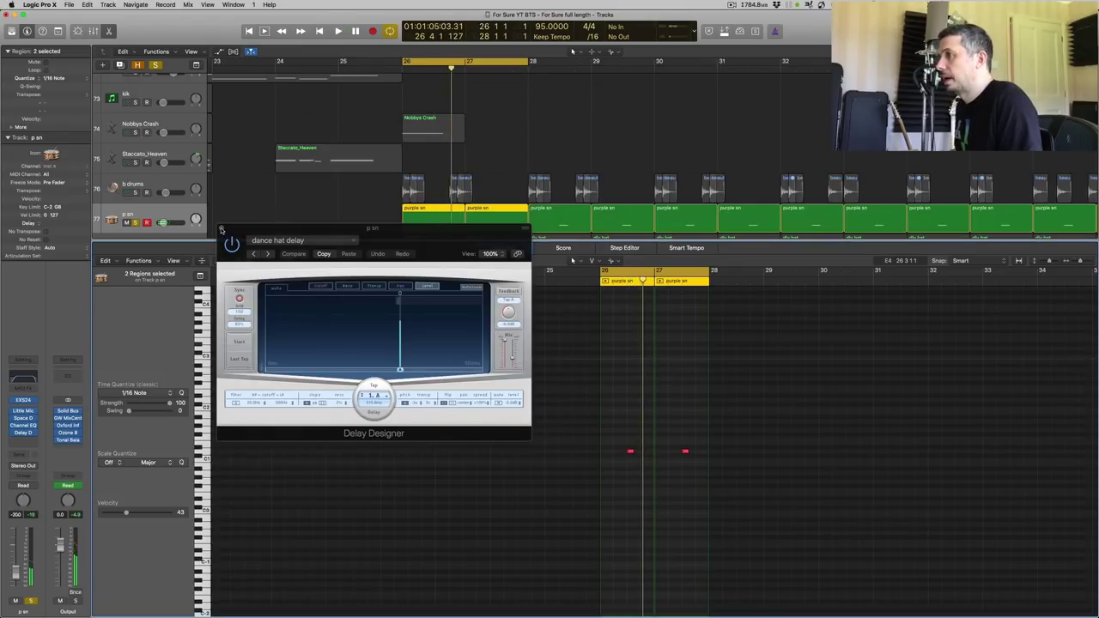
click(221, 229)
- Open the dly hat delay plug-in and its region's four notes in the piano roll
click(504, 248)
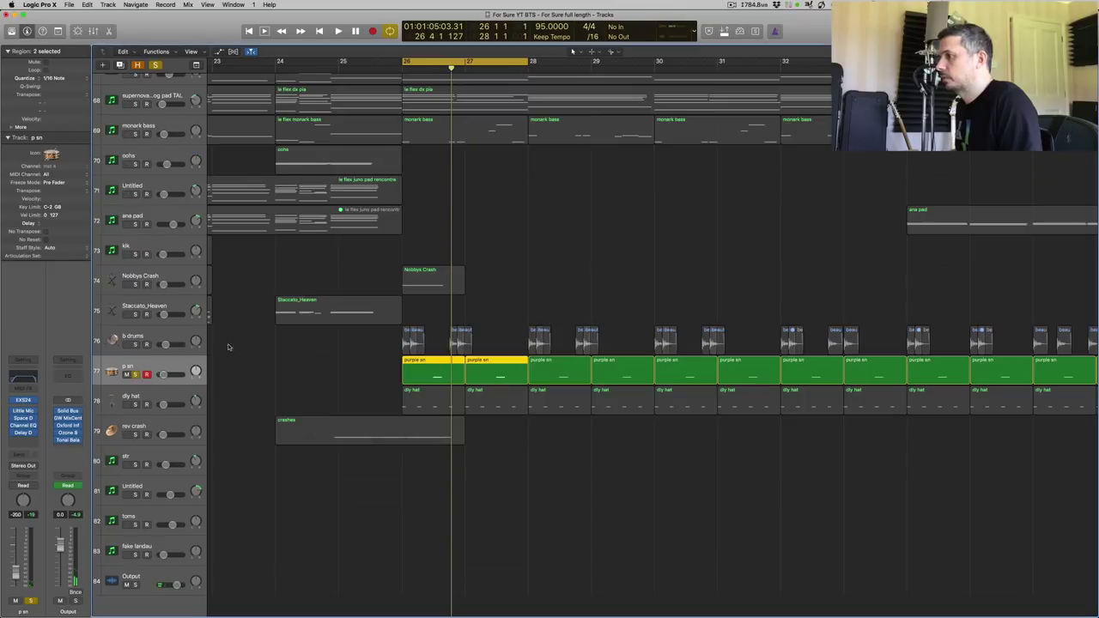
click(134, 409)
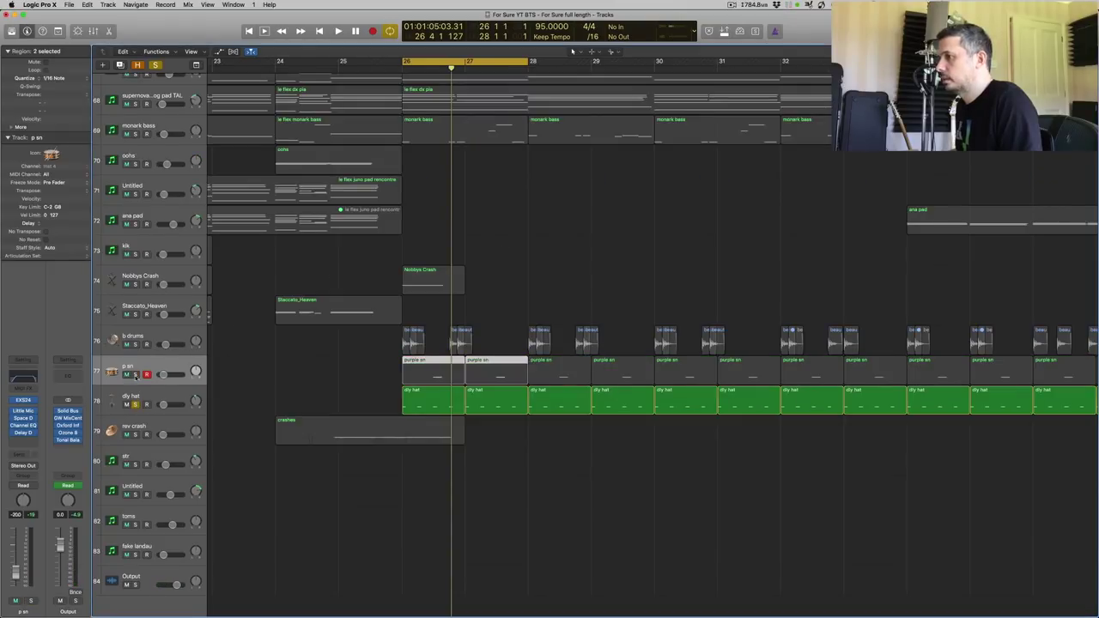
click(347, 389)
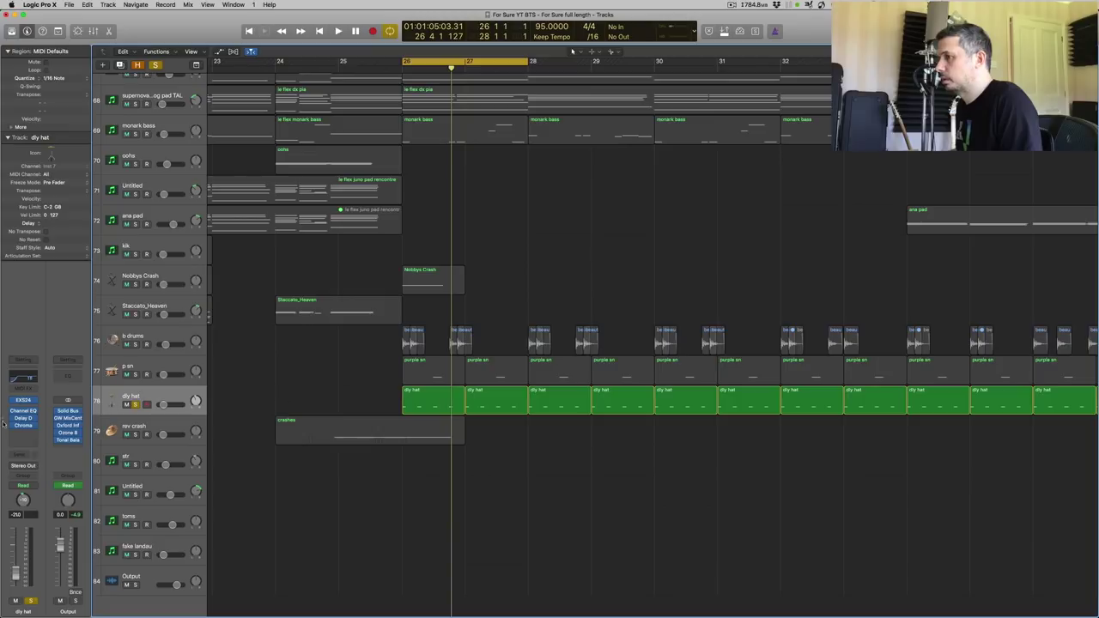
click(24, 418)
double_click(435, 404)
drag(574, 405, 606, 446)
- Play the dly hat part through its User Default delay, then close the plug-in and editor
click(345, 238)
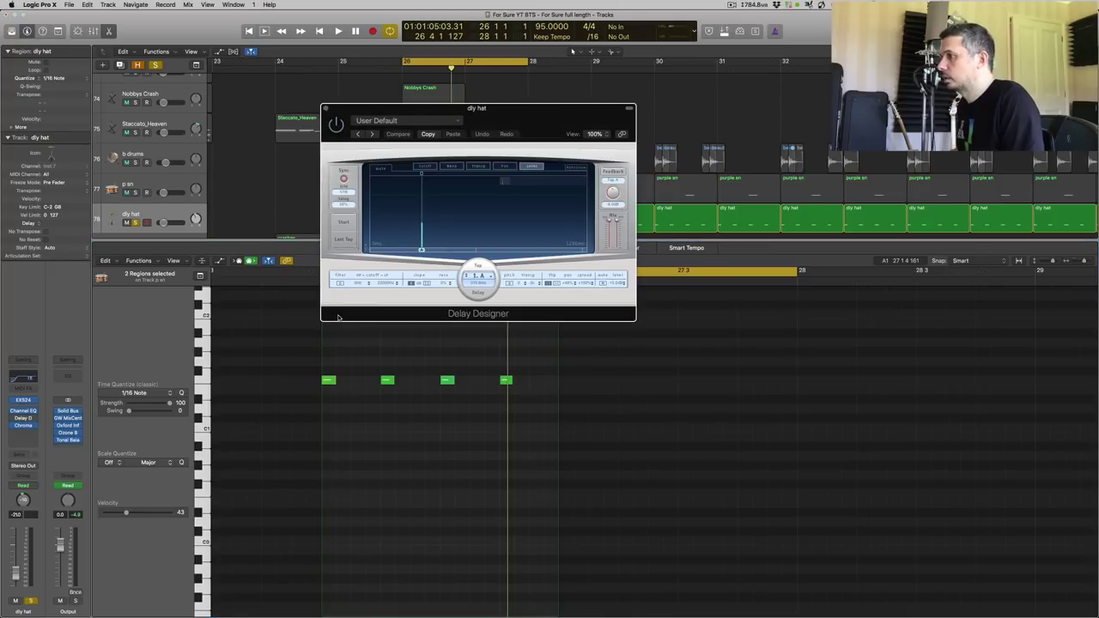
key(space)
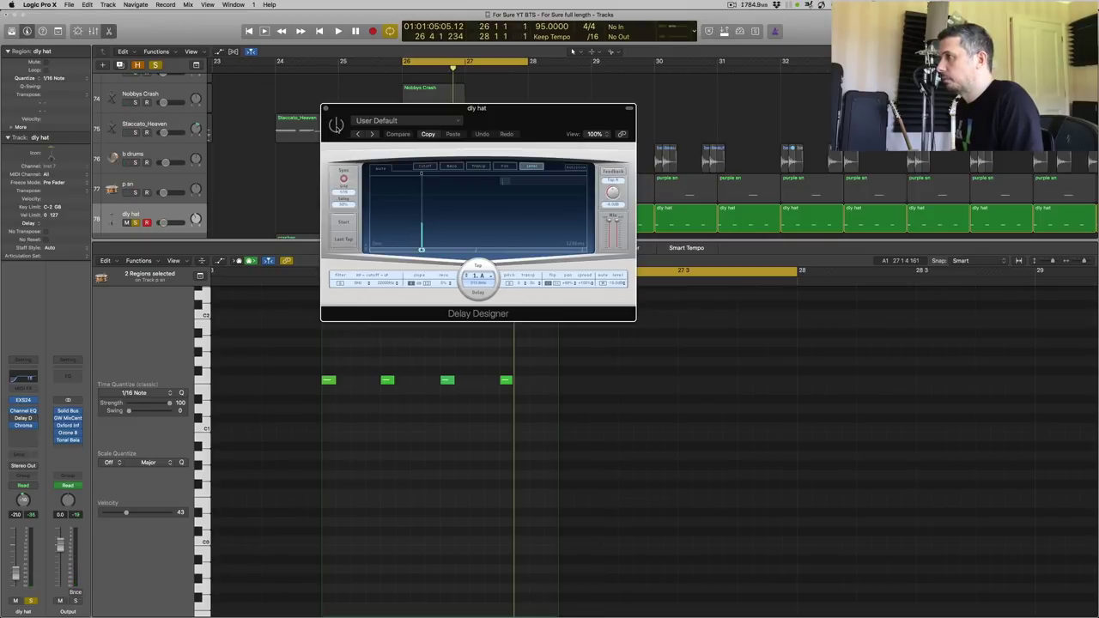
key(space)
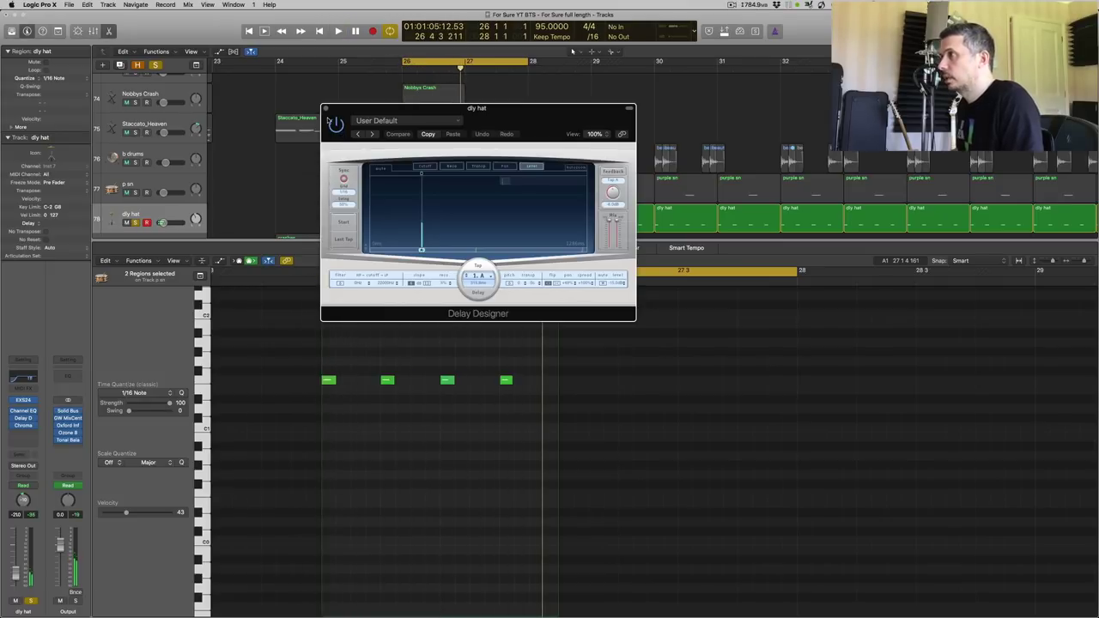
click(326, 109)
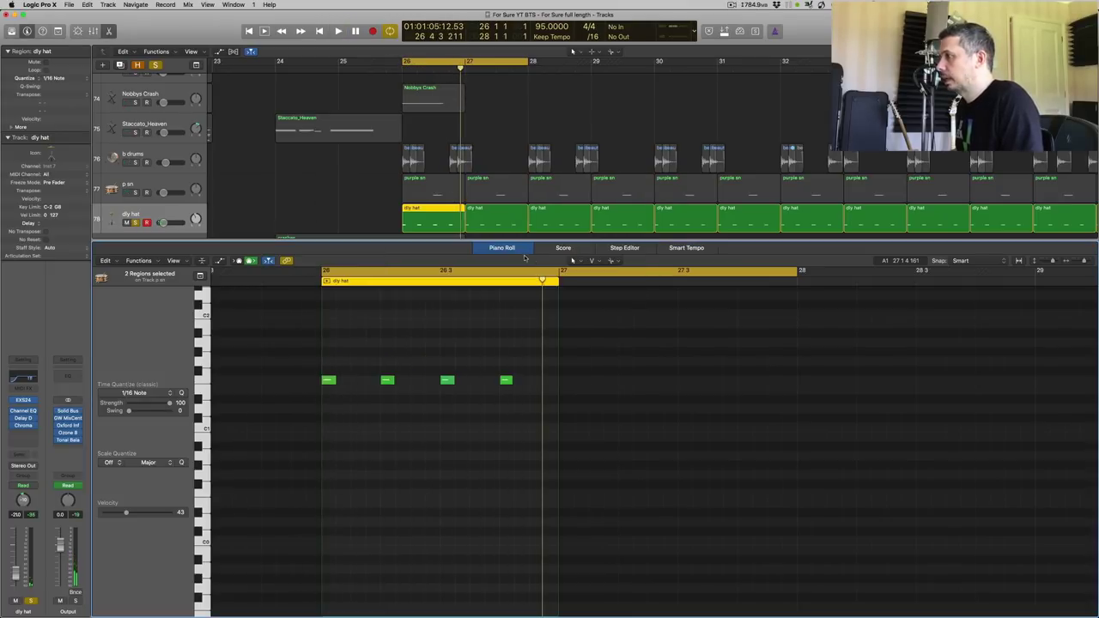
click(503, 249)
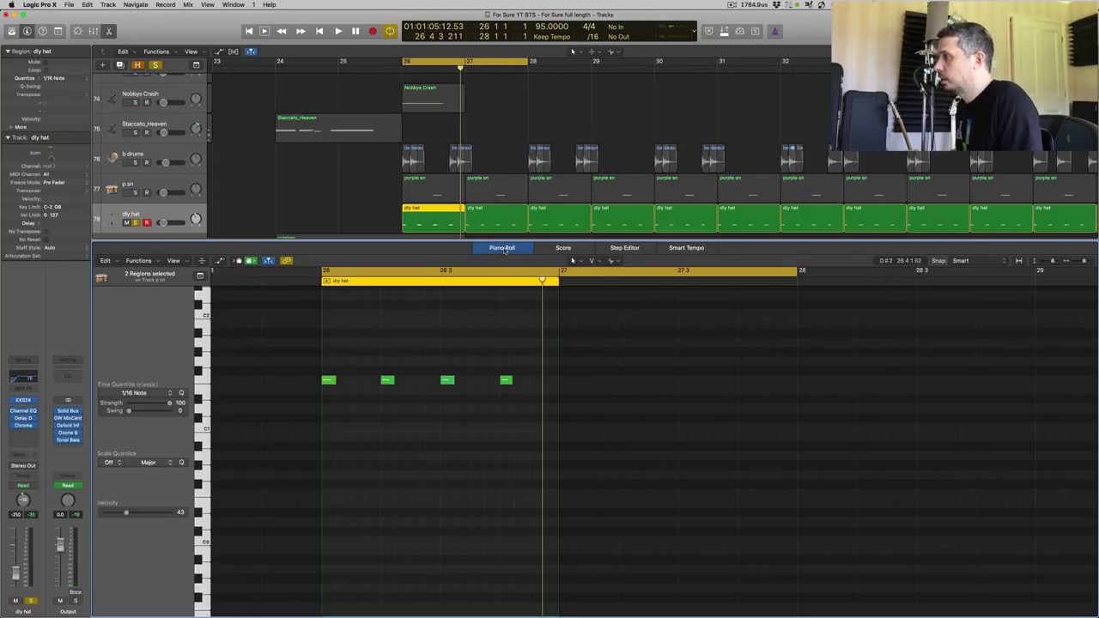
click(504, 249)
- Solo b drums and p sn alongside the dly hat and play them briefly
click(297, 374)
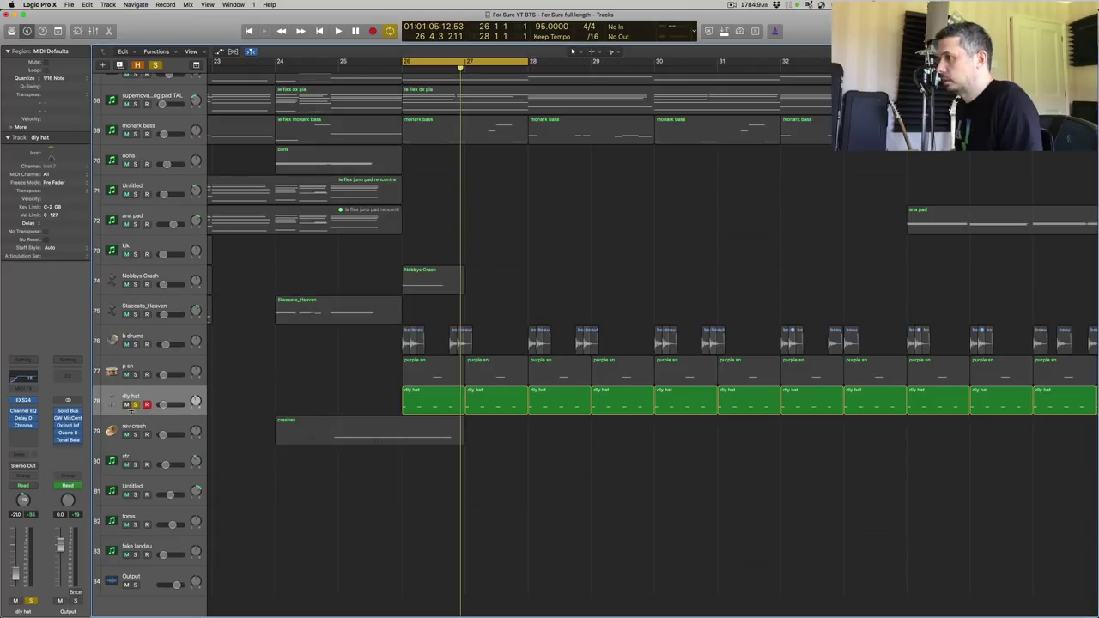
click(136, 344)
click(135, 374)
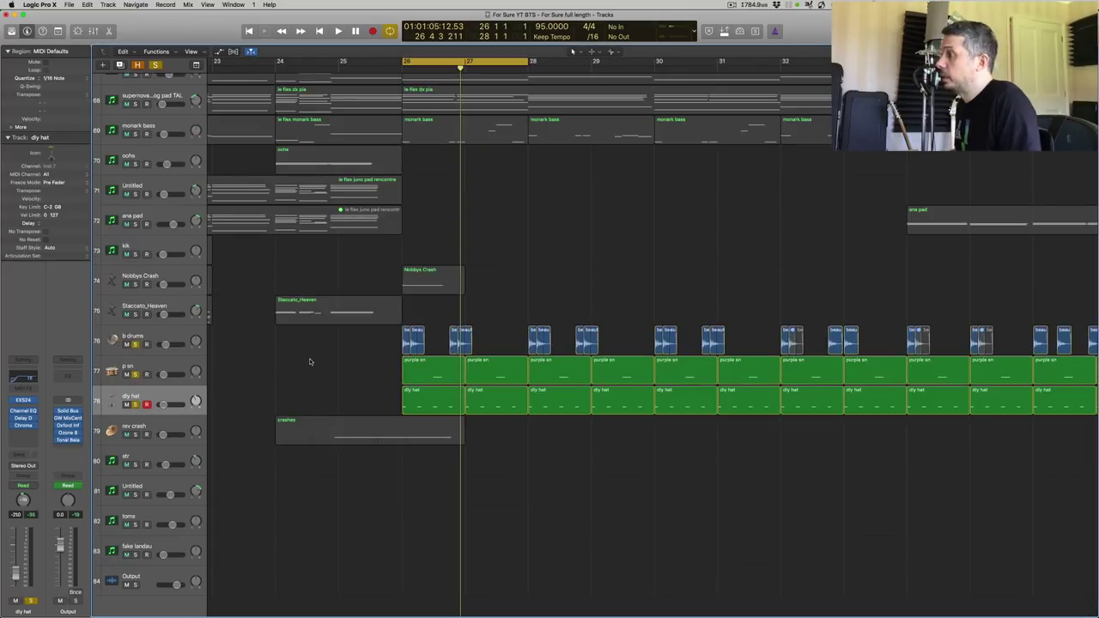
key(space)
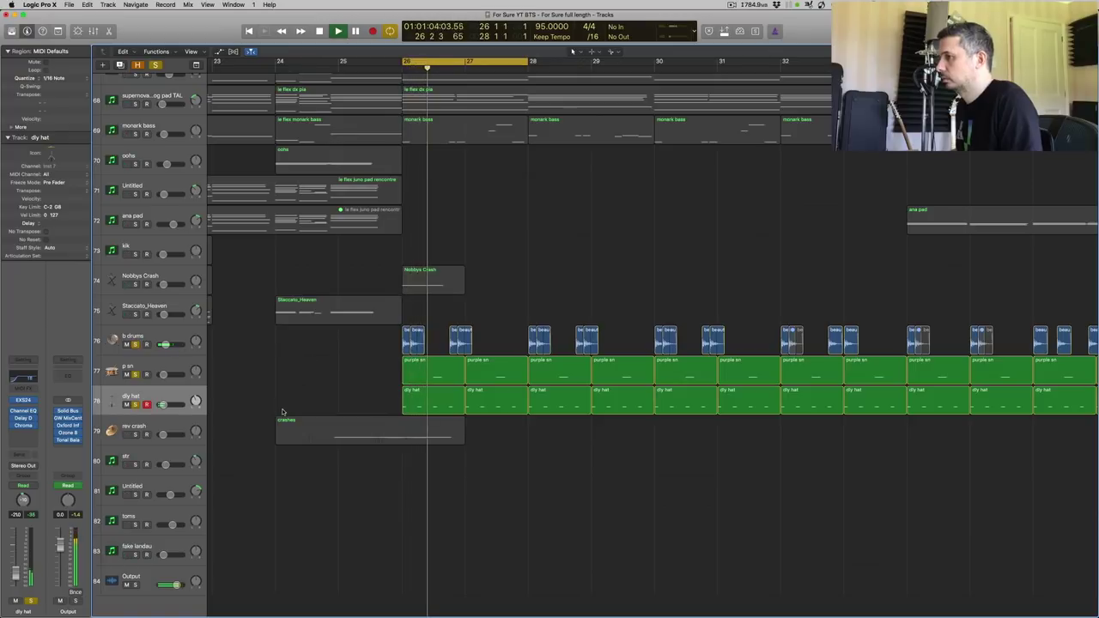
key(space)
- Unsolo b drums, p sn and dly hat, then zoom out to show bars 1–57
click(135, 345)
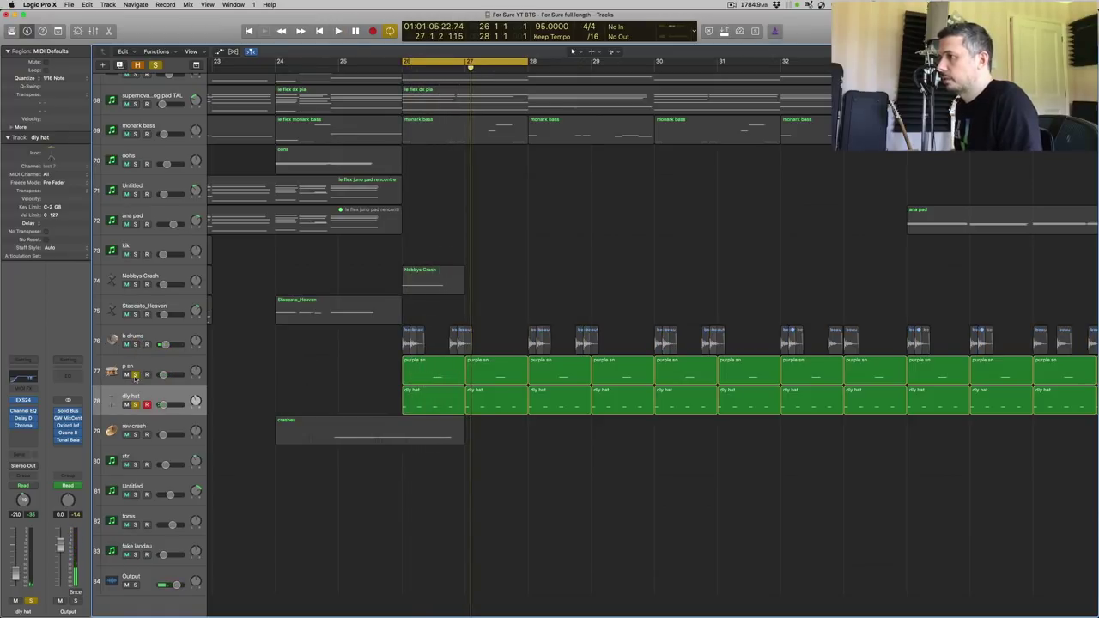
click(135, 374)
click(135, 404)
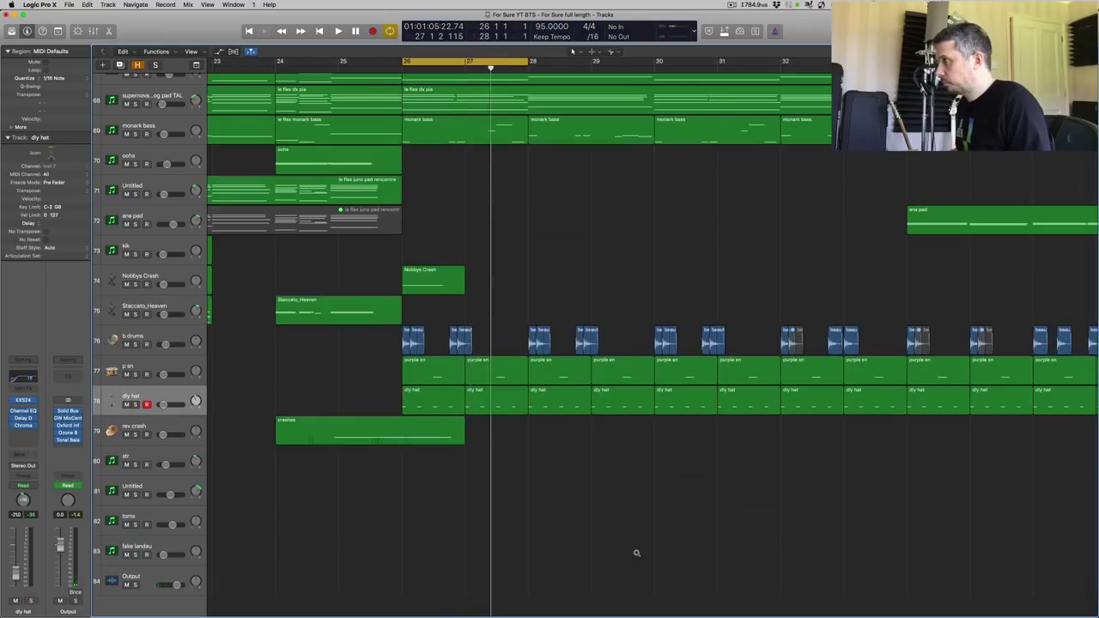
key(z)
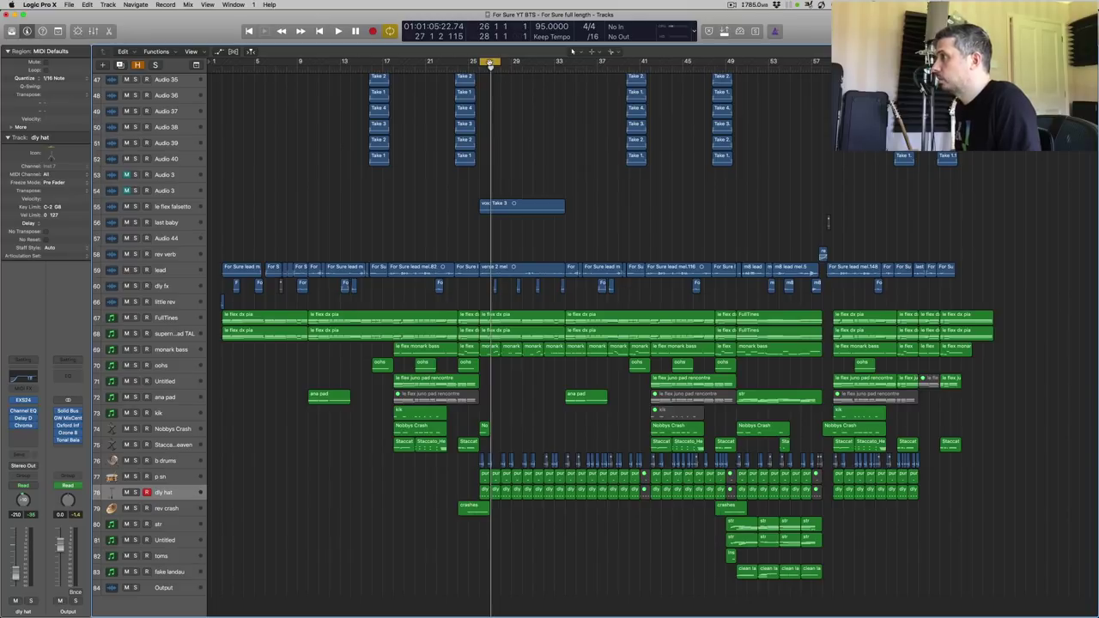
- Turn off Cycle and play the unsoloed mix from bar 49 to about bar 58
key(c)
scroll(731, 339, right, 5)
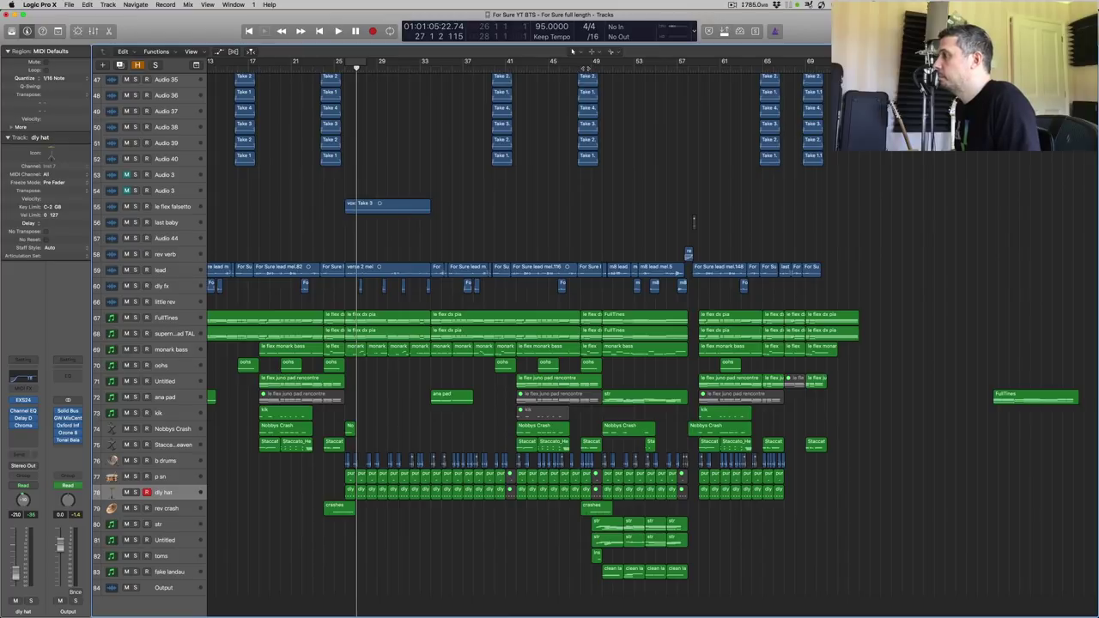
click(572, 51)
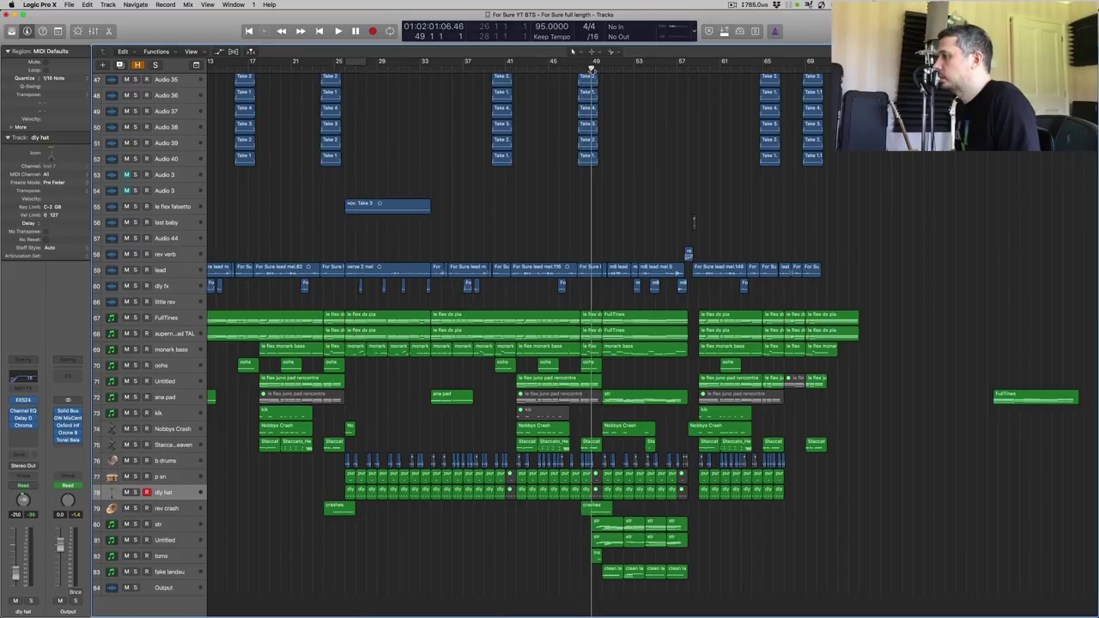
key(space)
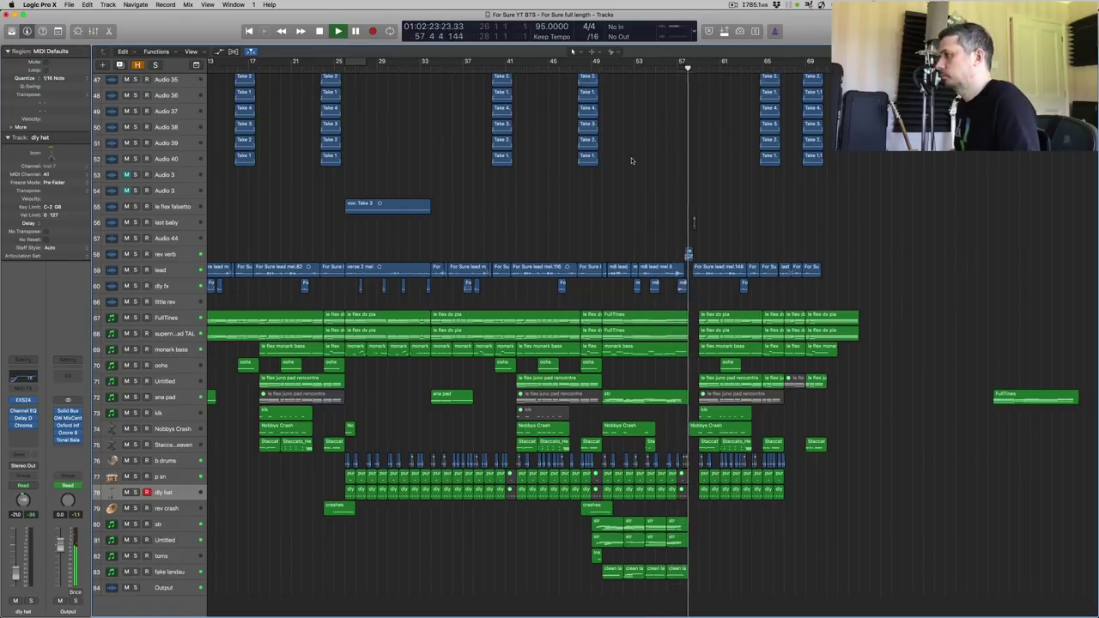
key(space)
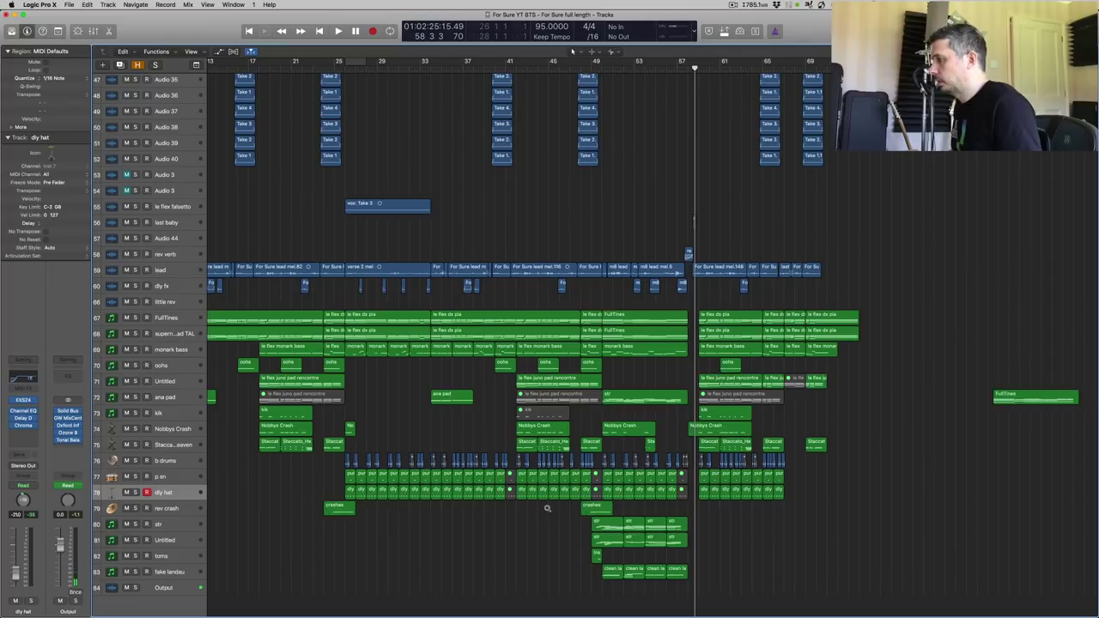
- Solo the str and Untitled tracks and zoom to their string regions across bars 49–57
click(168, 525)
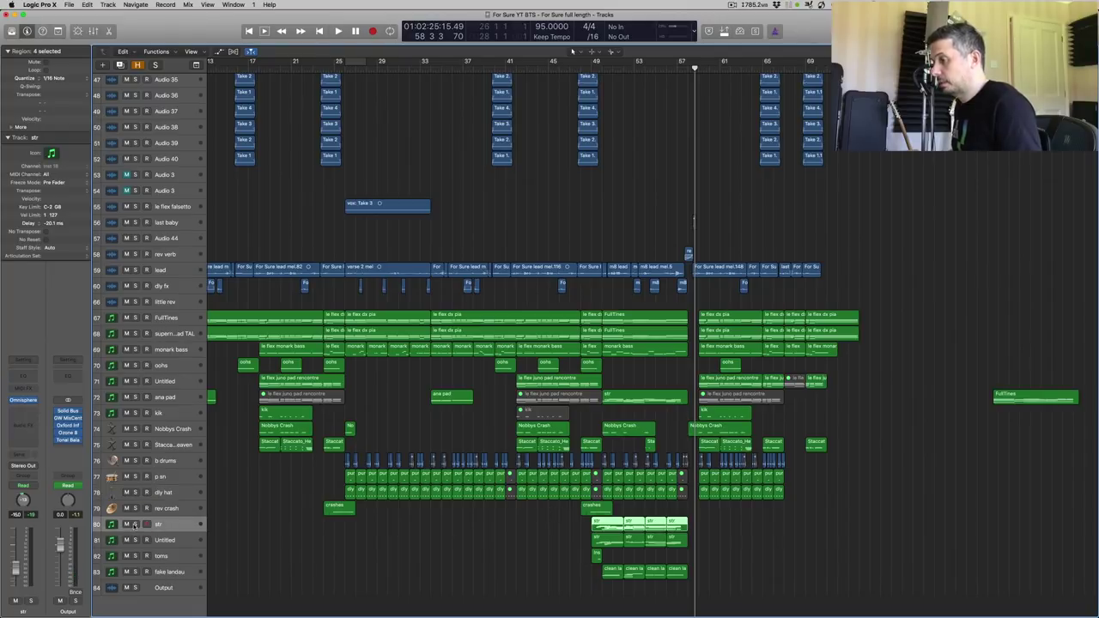
click(134, 524)
click(134, 540)
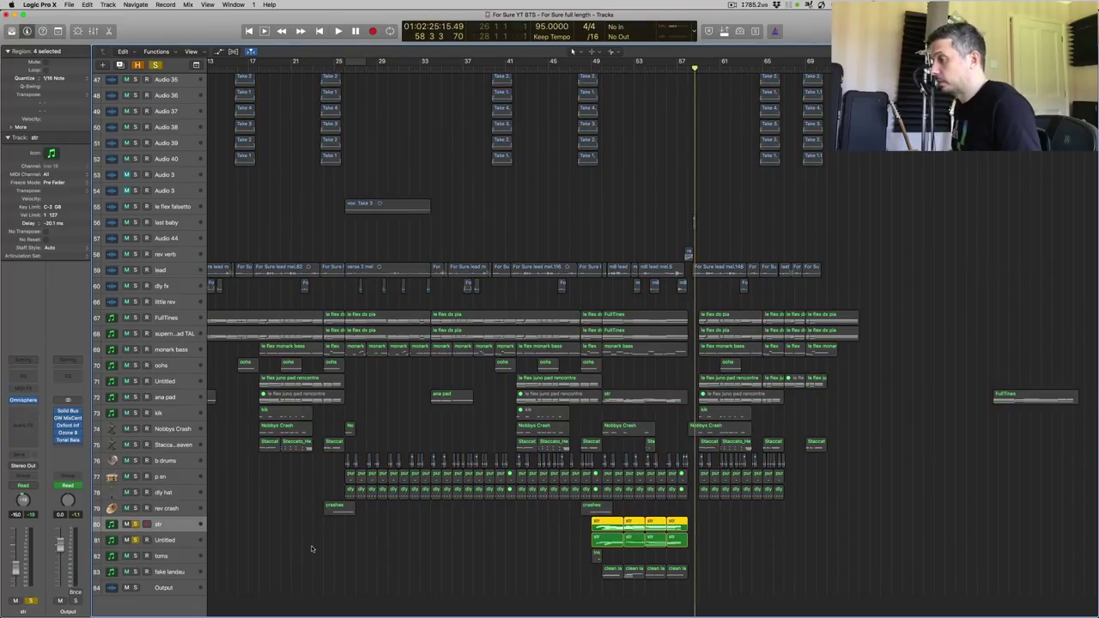
click(519, 545)
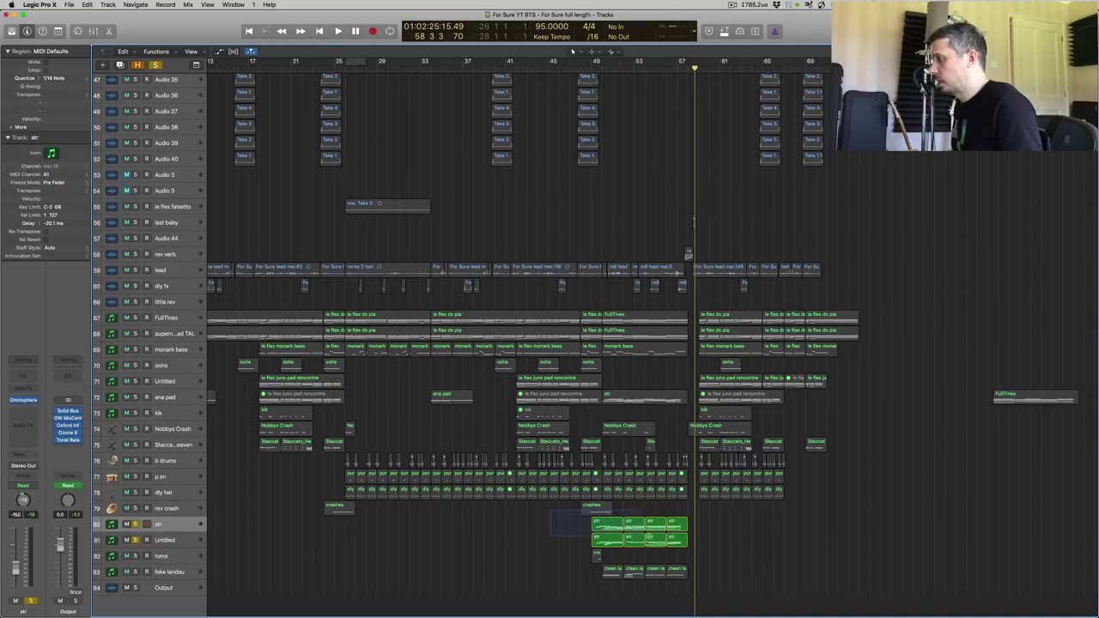
key(z)
scroll(254, 268, up, 1)
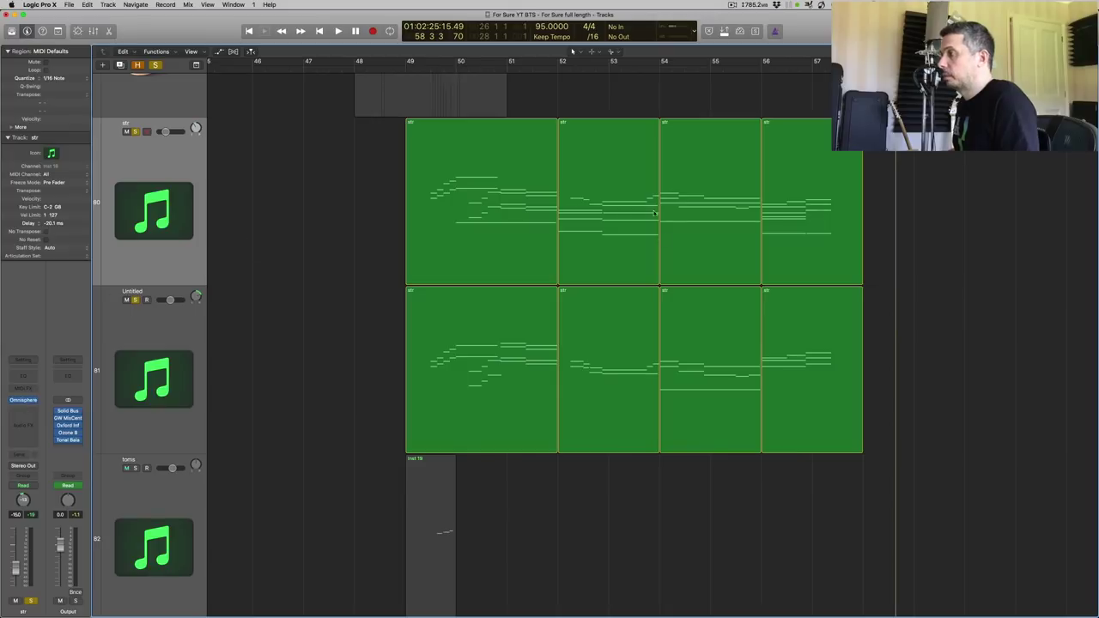
- Check str's Omnisphere patch, then show Untitled's SRX Orchestra with PR-A 002 Legato Vlns
click(24, 401)
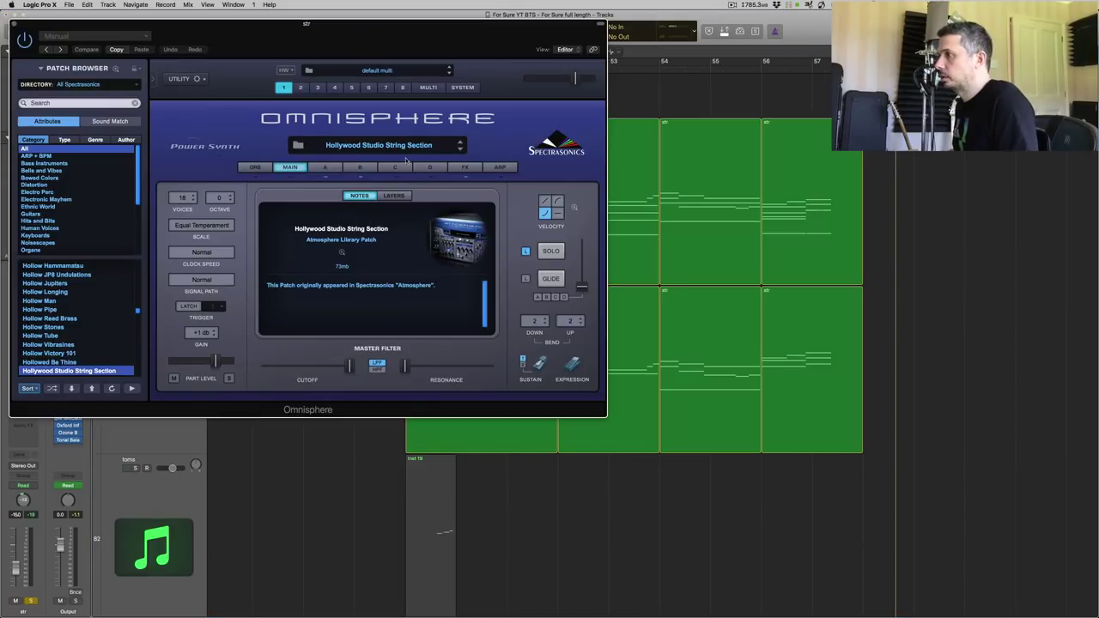
click(14, 25)
click(164, 332)
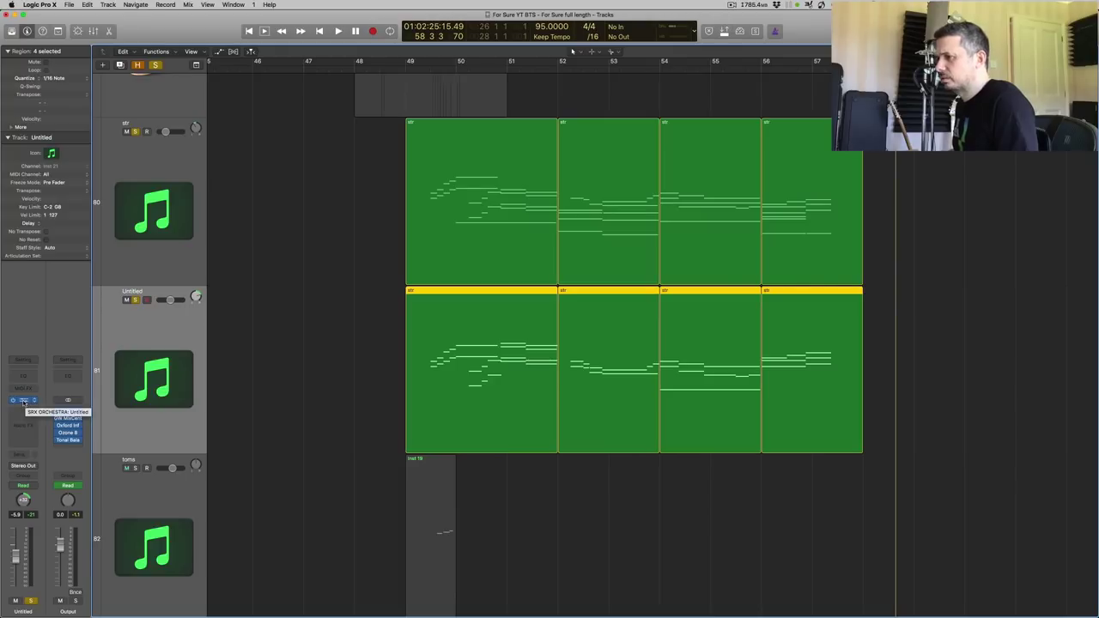
key(v)
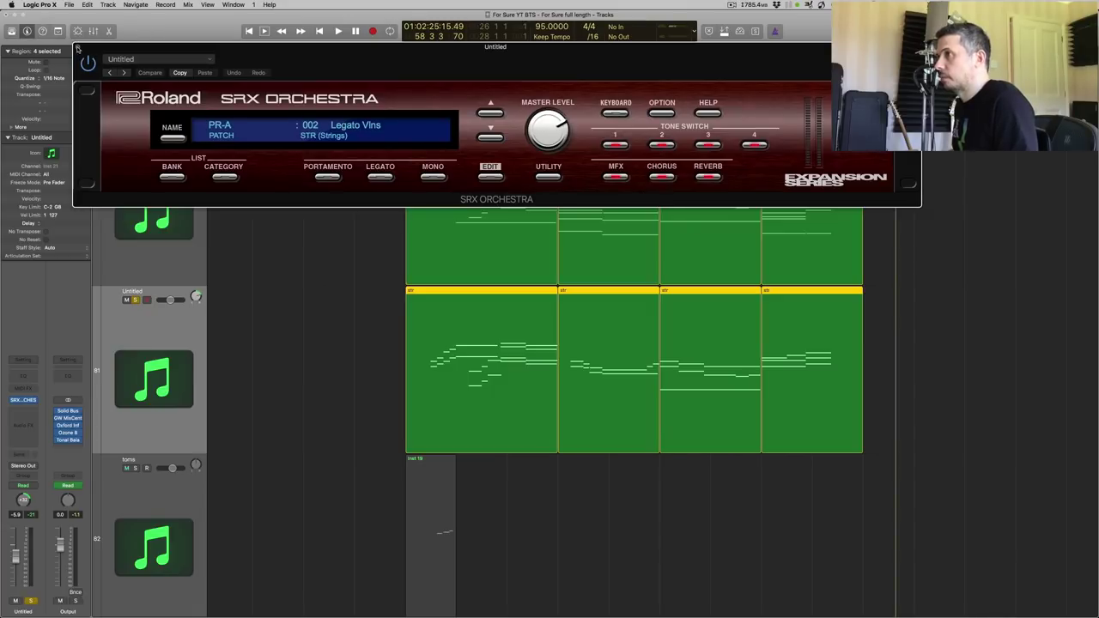
- Close SRX Orchestra, play the soloed string layers from bar 49 to 57, and zoom out
key(v)
click(295, 261)
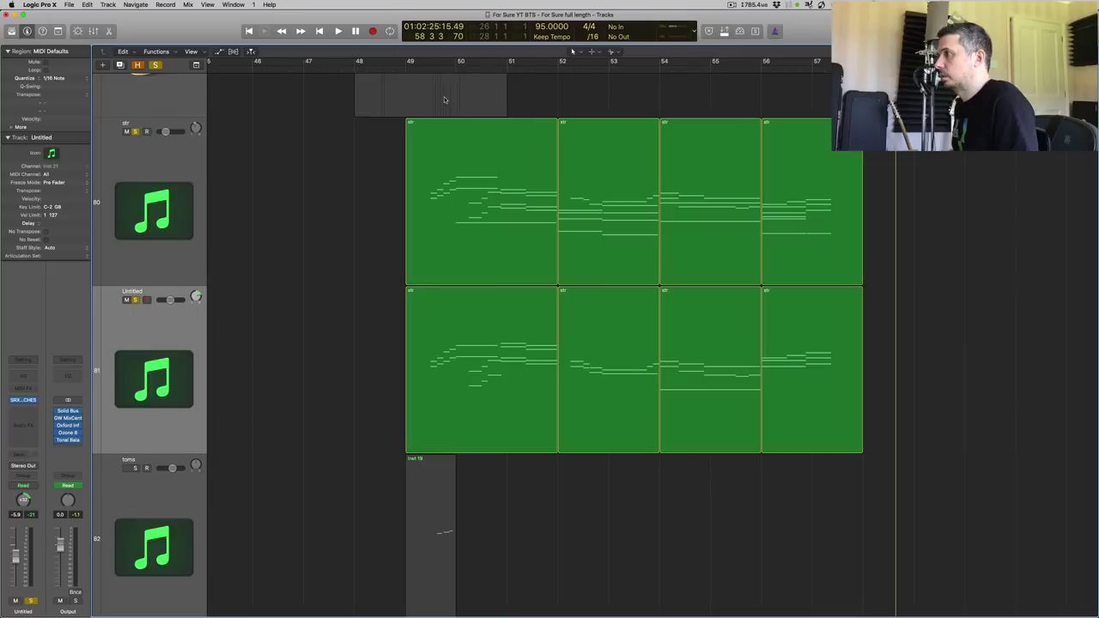
key(space)
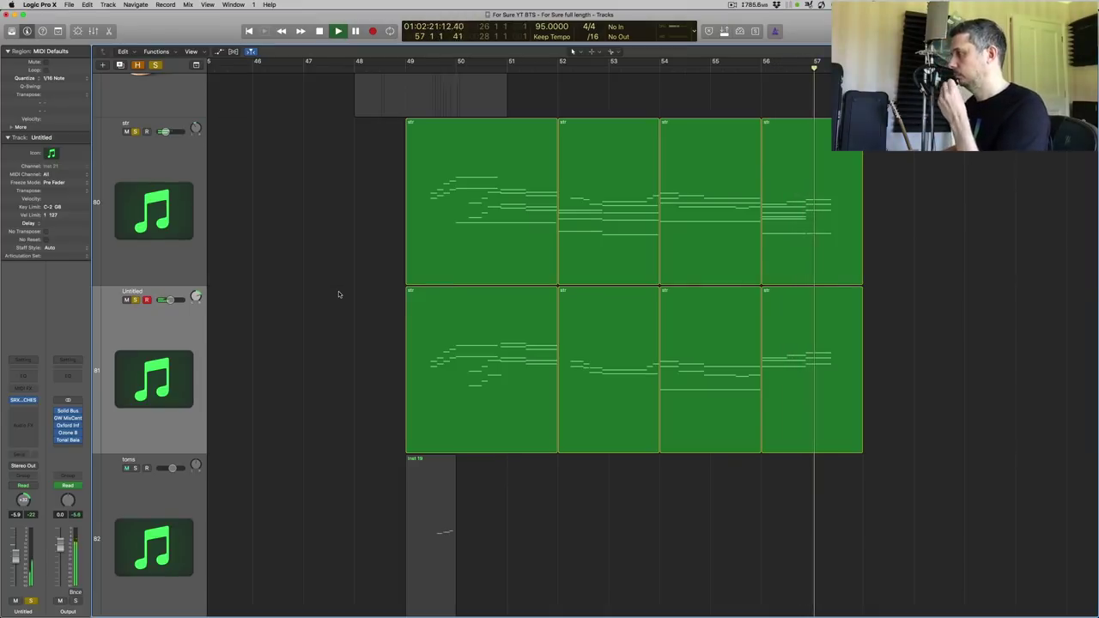
key(space)
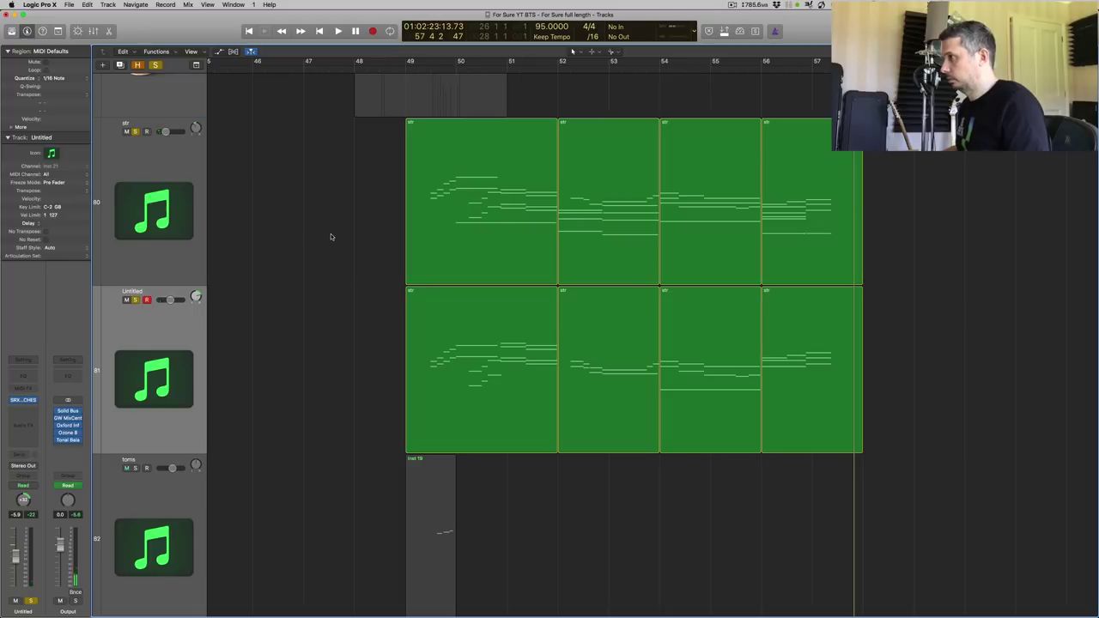
key(z)
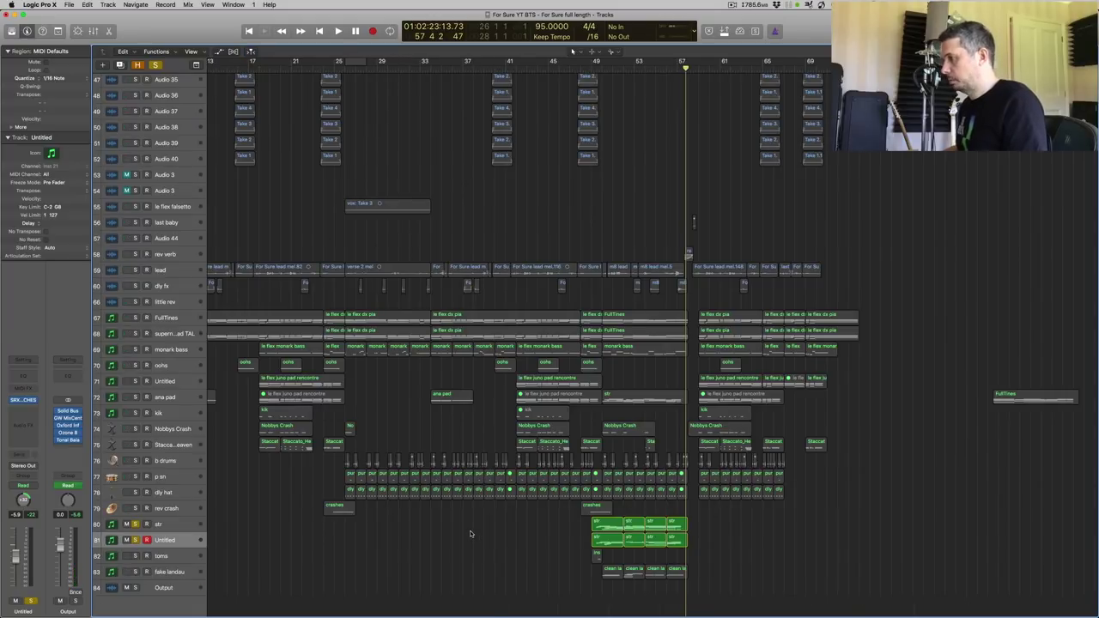
- Take the Untitled string track out of solo
click(135, 528)
scroll(370, 539, right, 5)
click(369, 537)
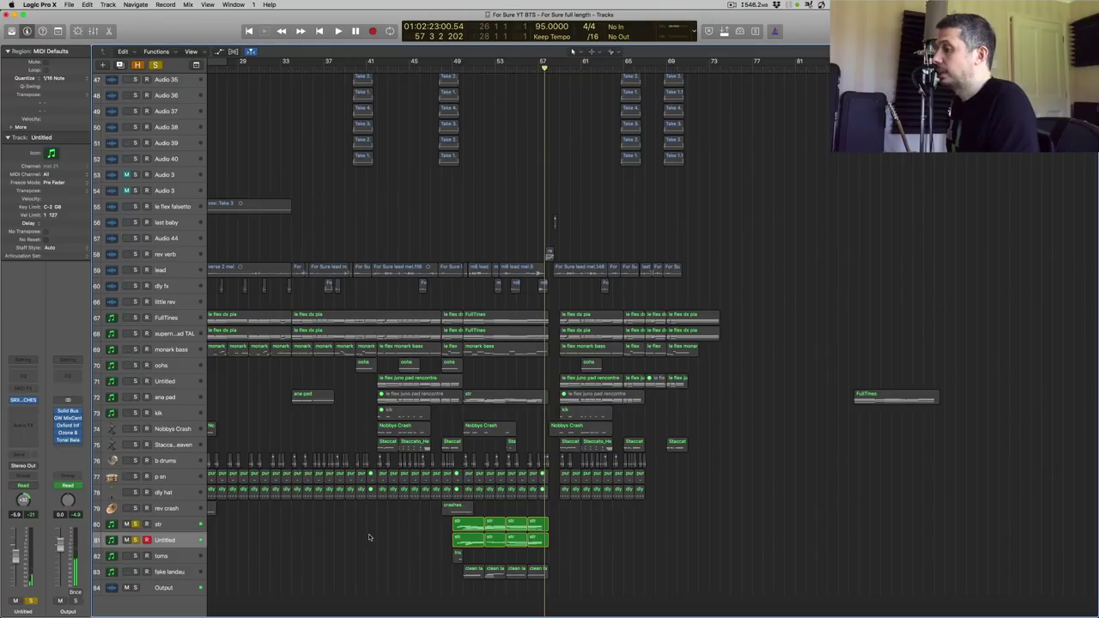
click(146, 540)
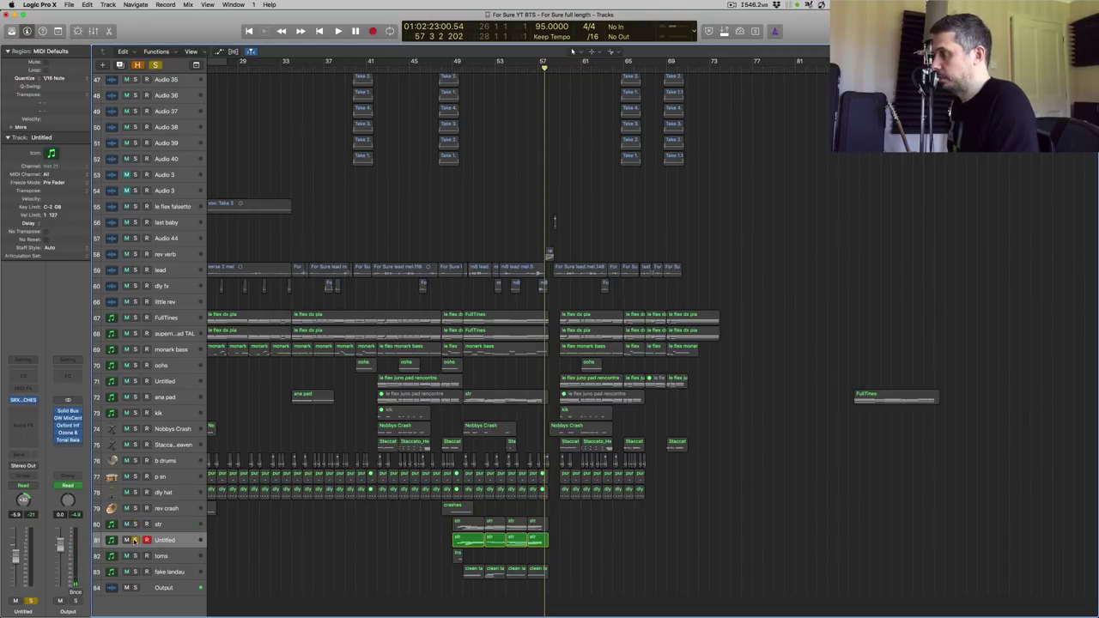
click(135, 541)
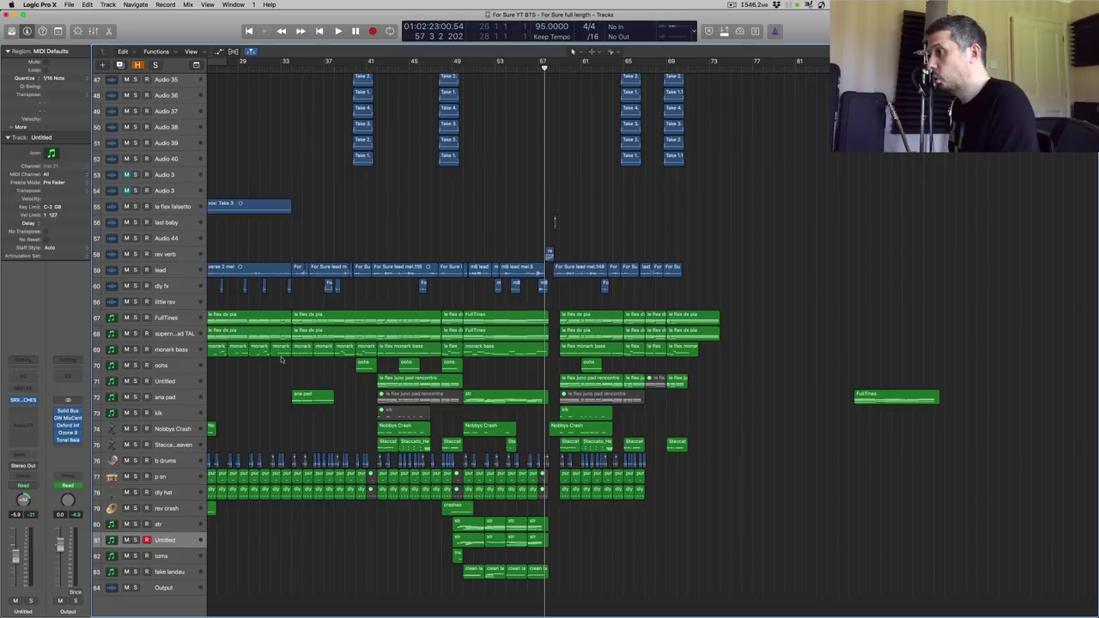
- Solo the FullTimes track and play it alone from about bar 49
click(135, 318)
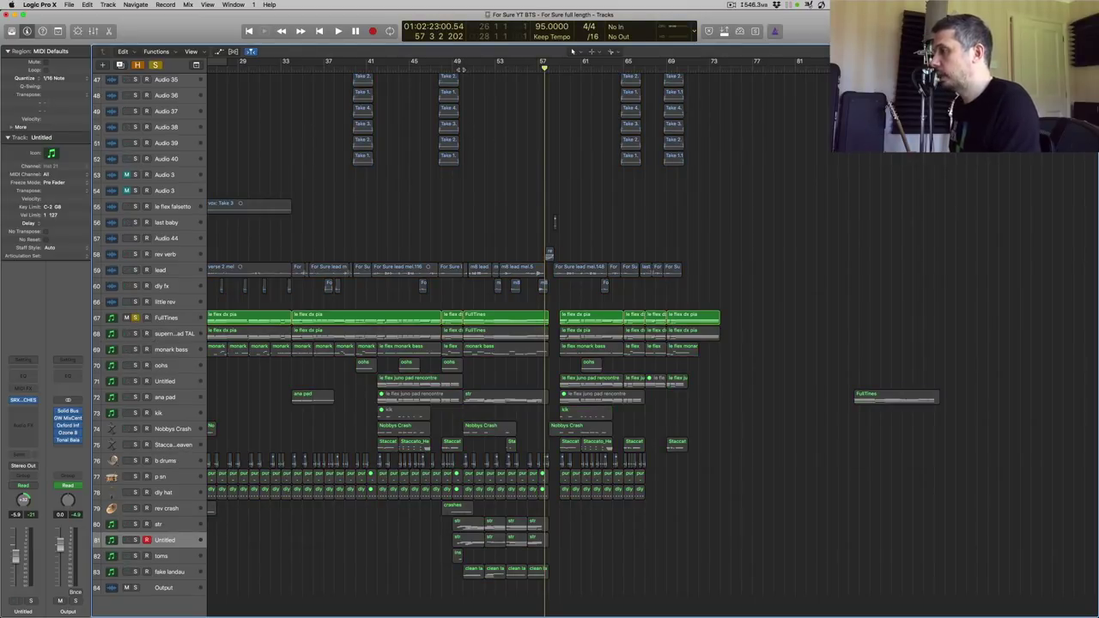
key(space)
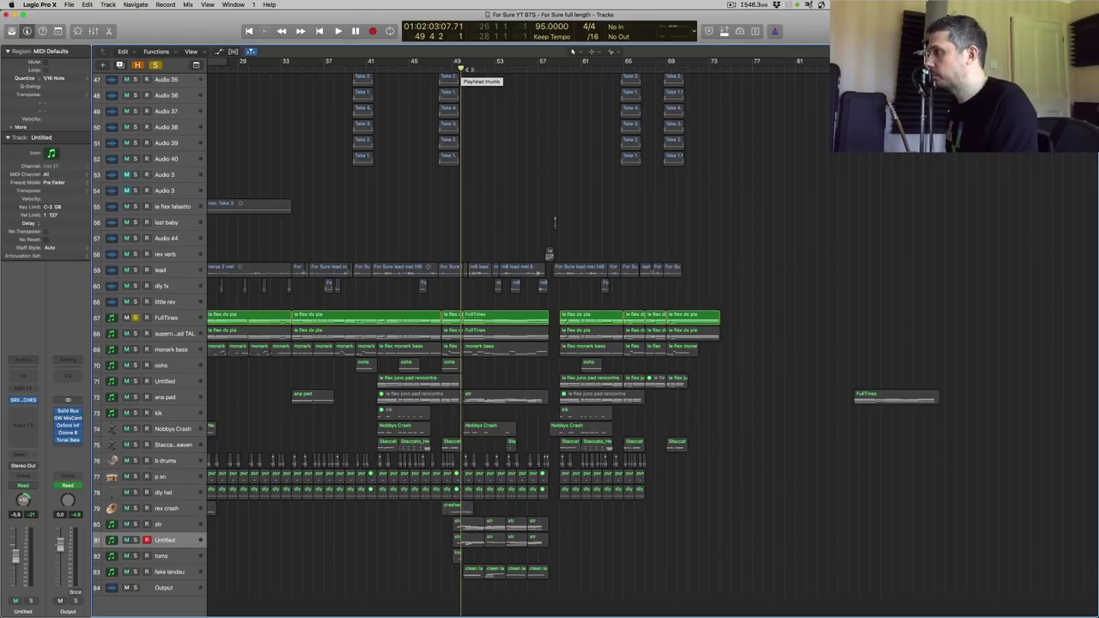
key(space)
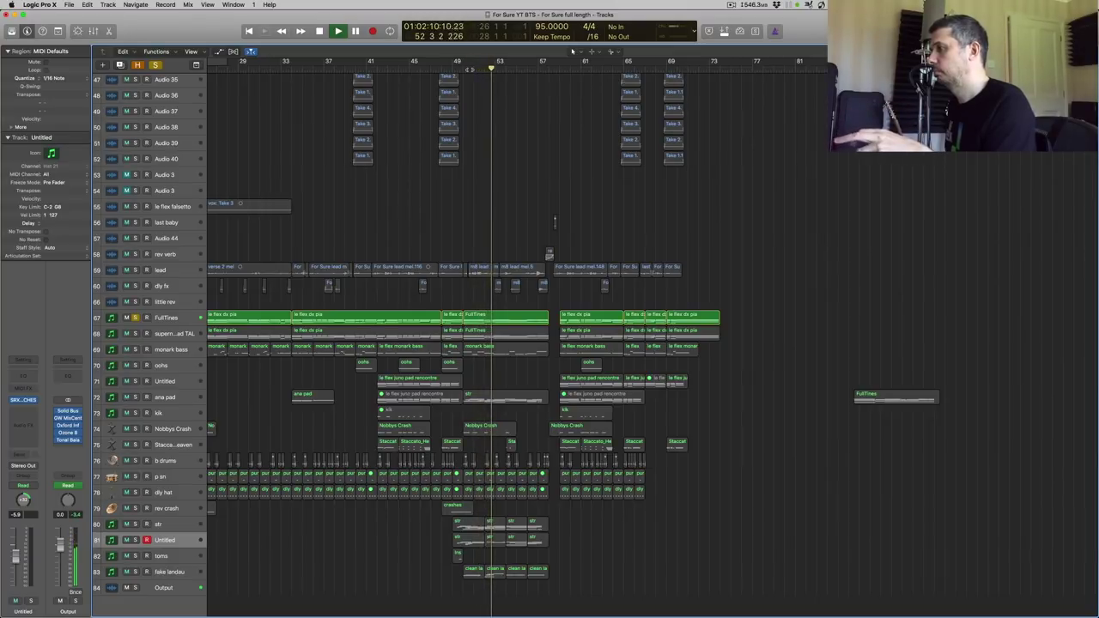
key(space)
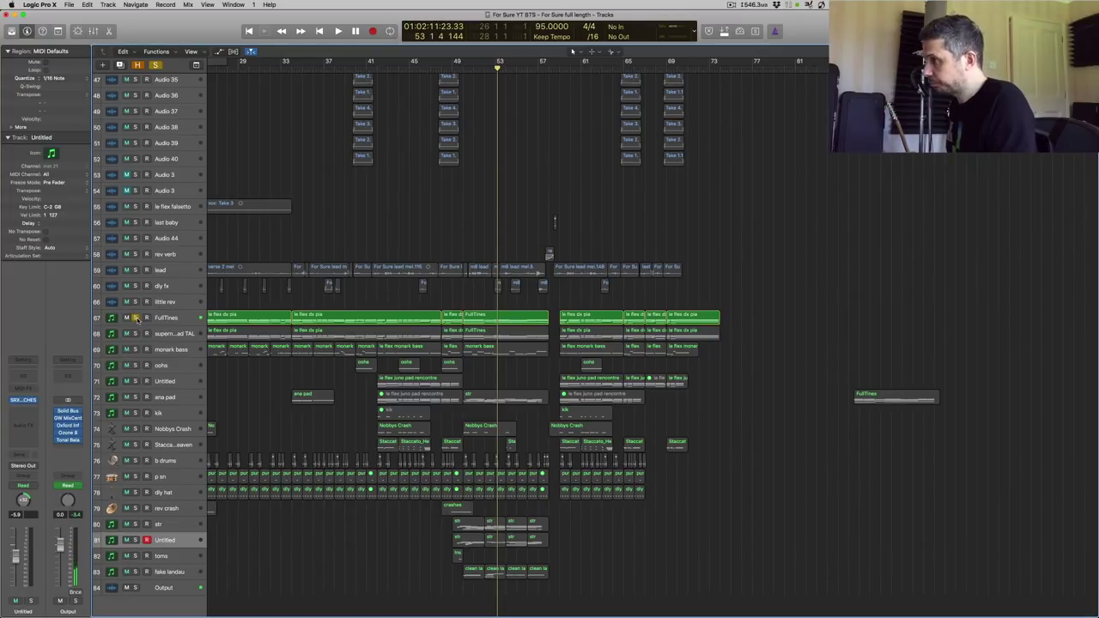
- Unsolo FullTimes and play the full mix from bar 49 to about bar 53
click(135, 318)
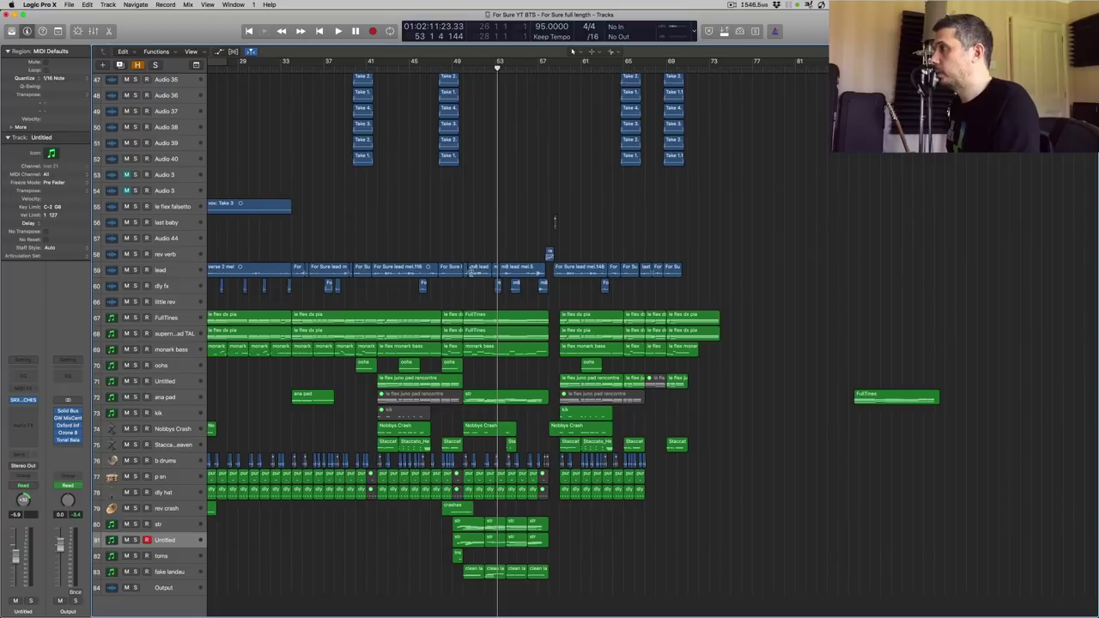
key(comma)
key(comma)
key(comma)
key(comma)
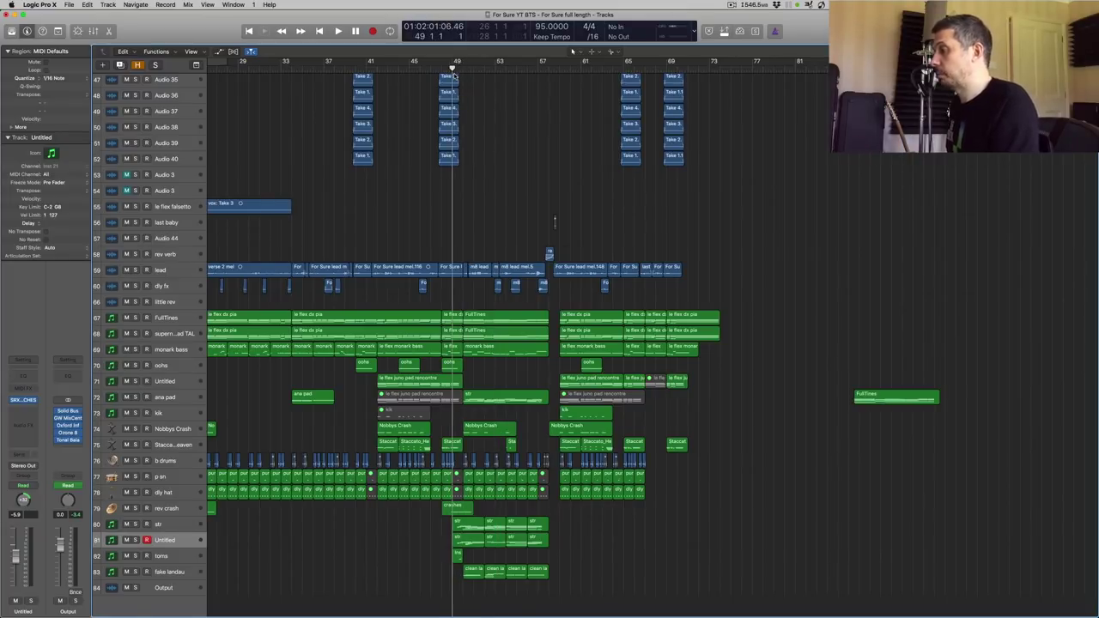
key(space)
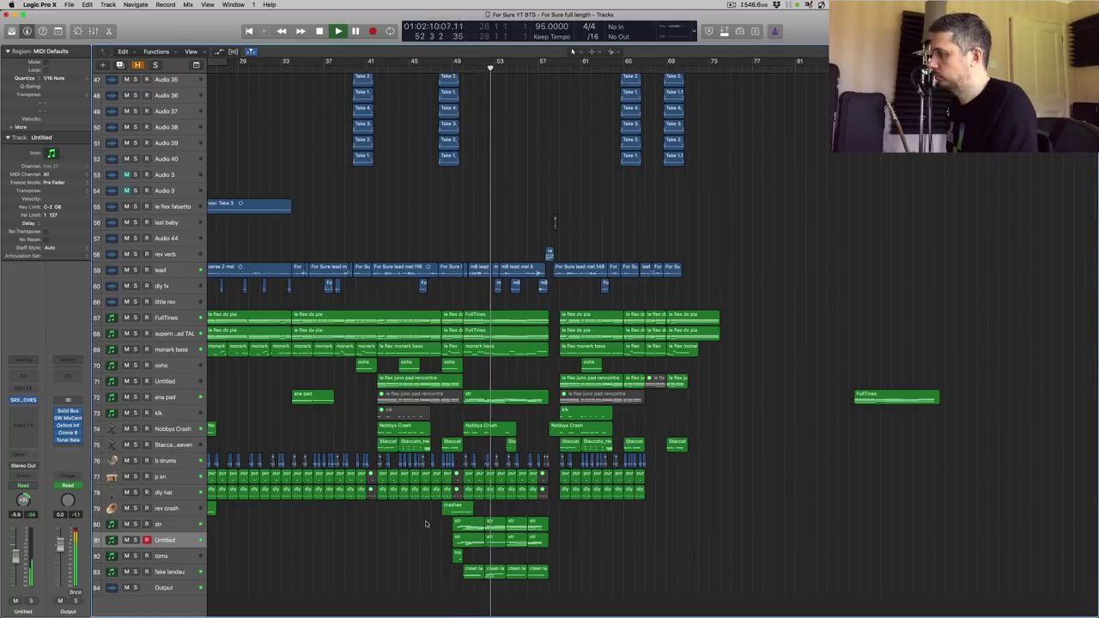
key(space)
- Show the str region's notes in the Piano Roll, play them from bar 49, then close it
double_click(468, 526)
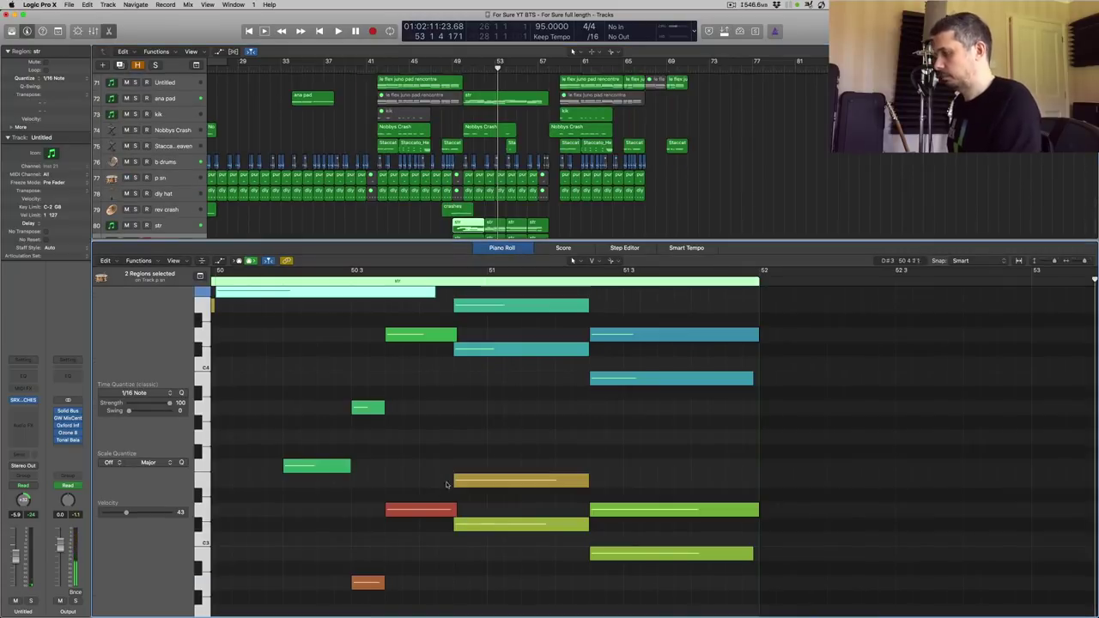
ctrl+alt+click(513, 434)
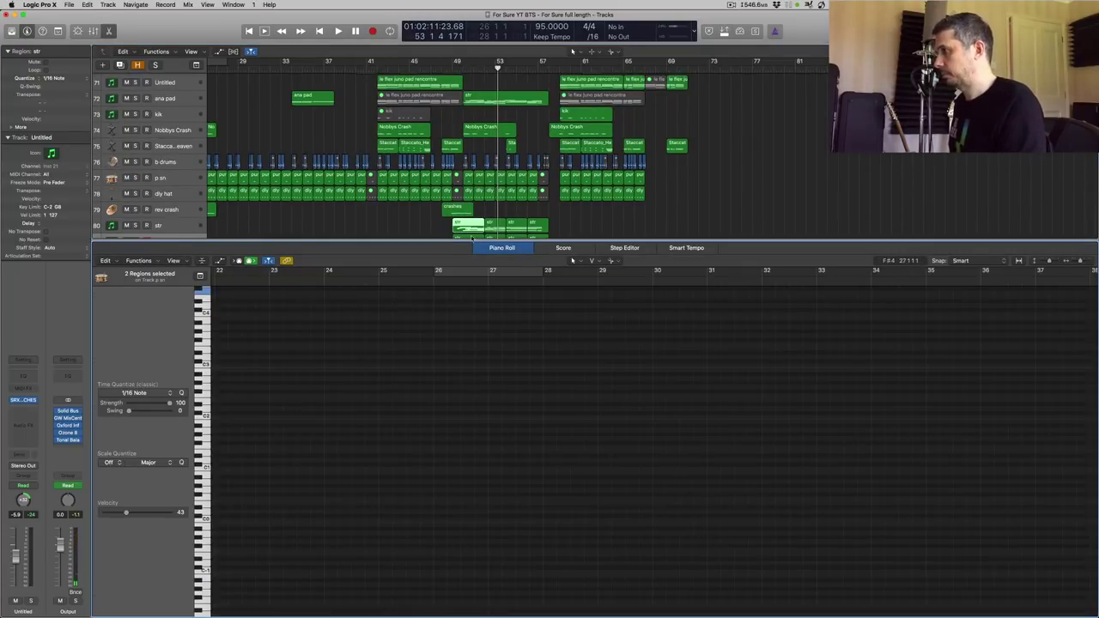
click(463, 239)
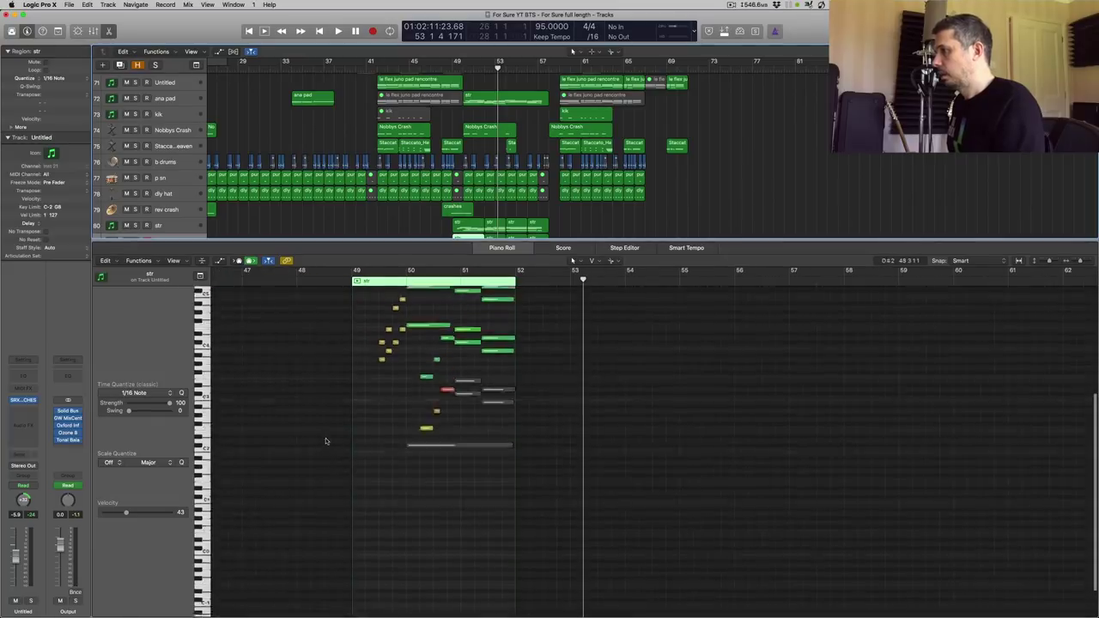
scroll(351, 448, up, 3)
double_click(378, 284)
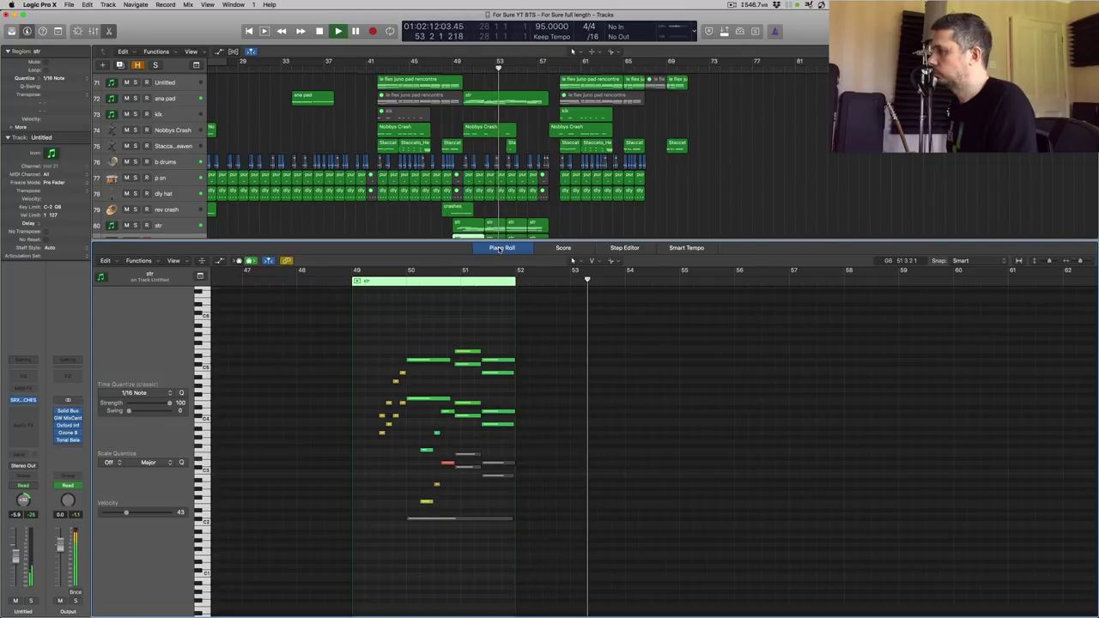
click(501, 248)
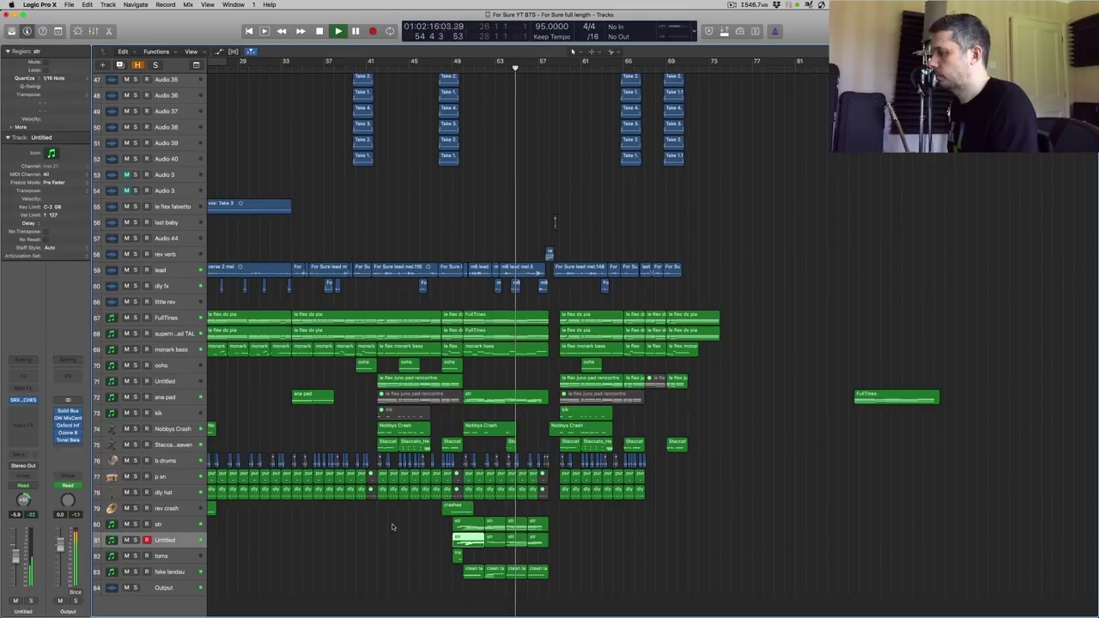
- Zoom to bars 57–61, play, and zoom in on the rev verb and lead regions
key(space)
click(392, 527)
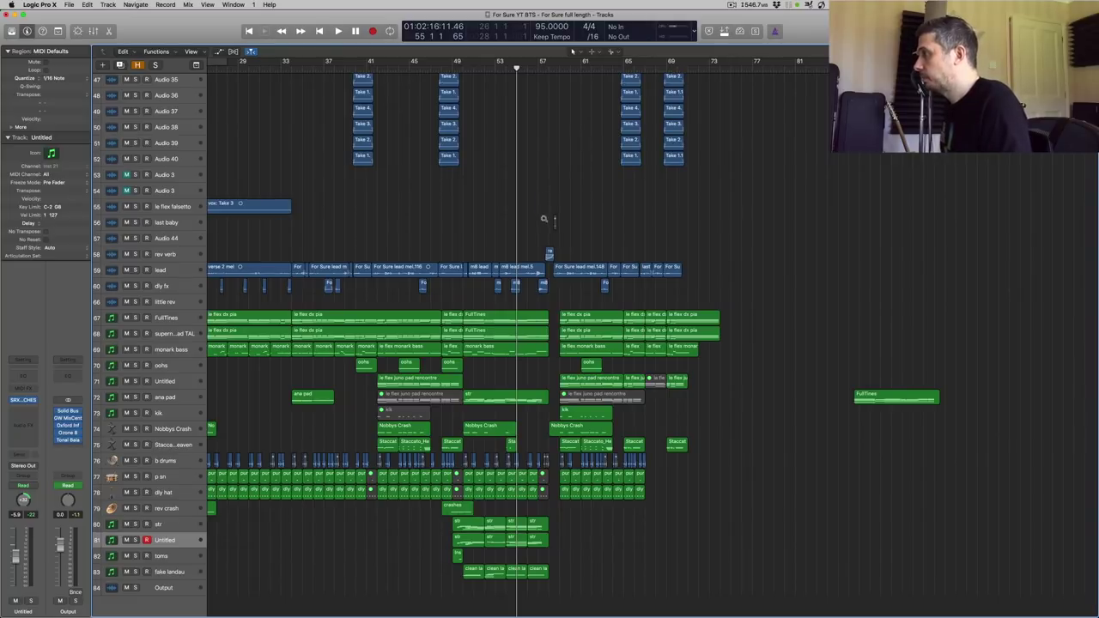
key(z)
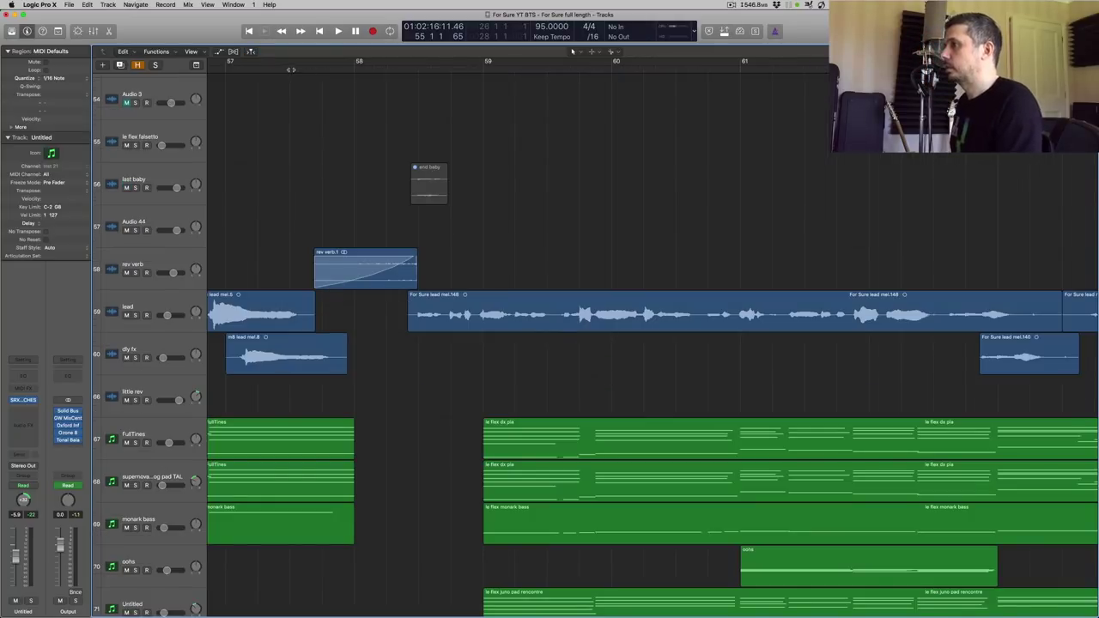
key(space)
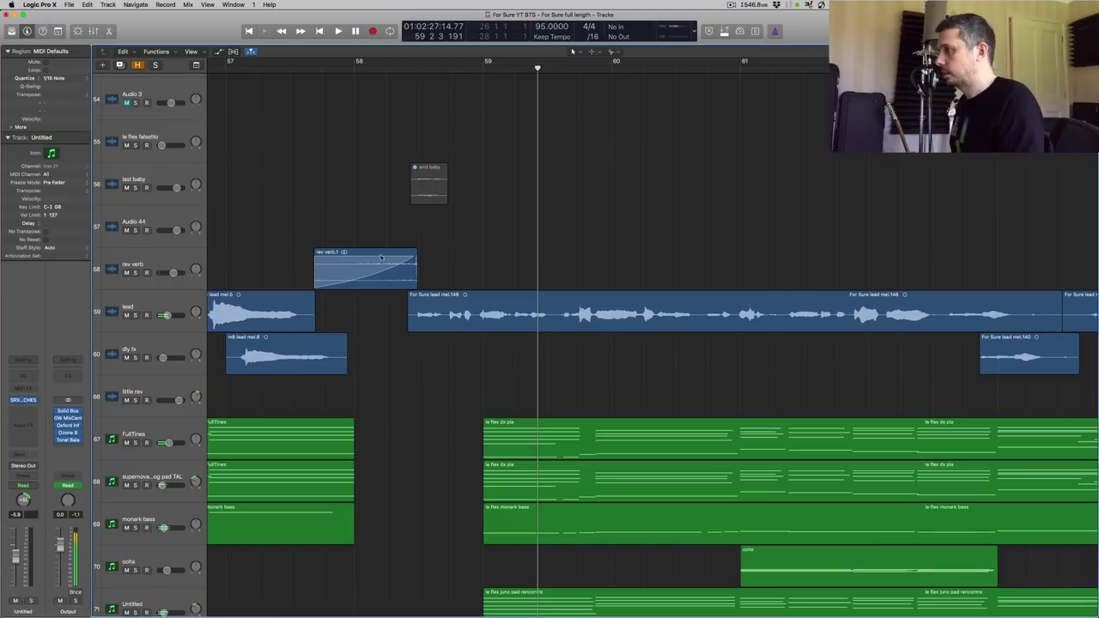
drag(339, 216, 543, 415)
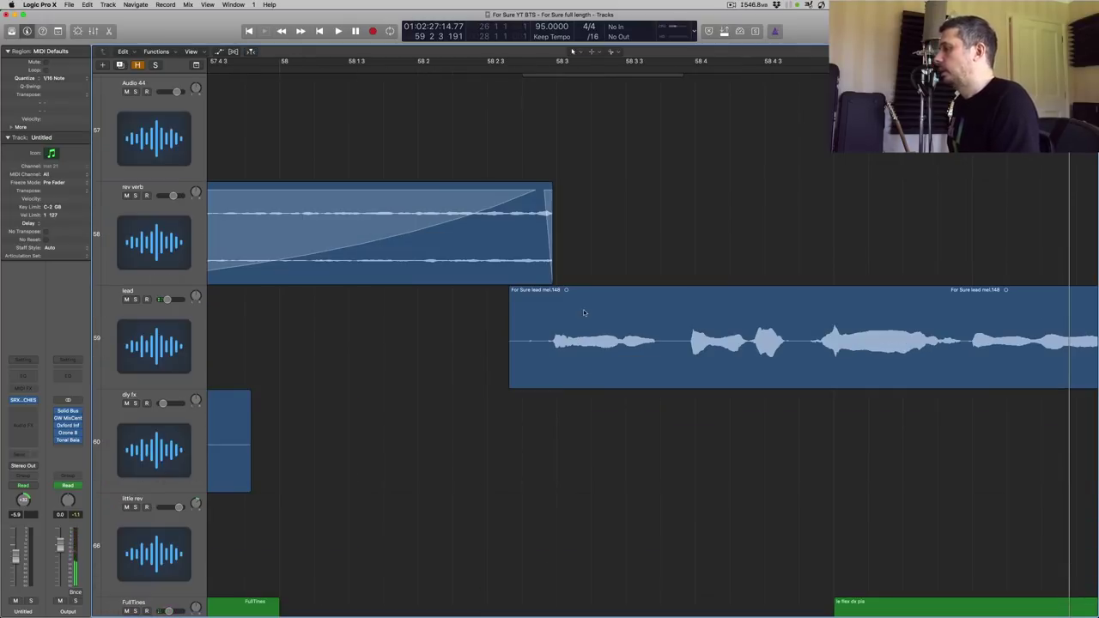
- Move the playhead back before the rev verb swell and clear the lead selection
click(544, 71)
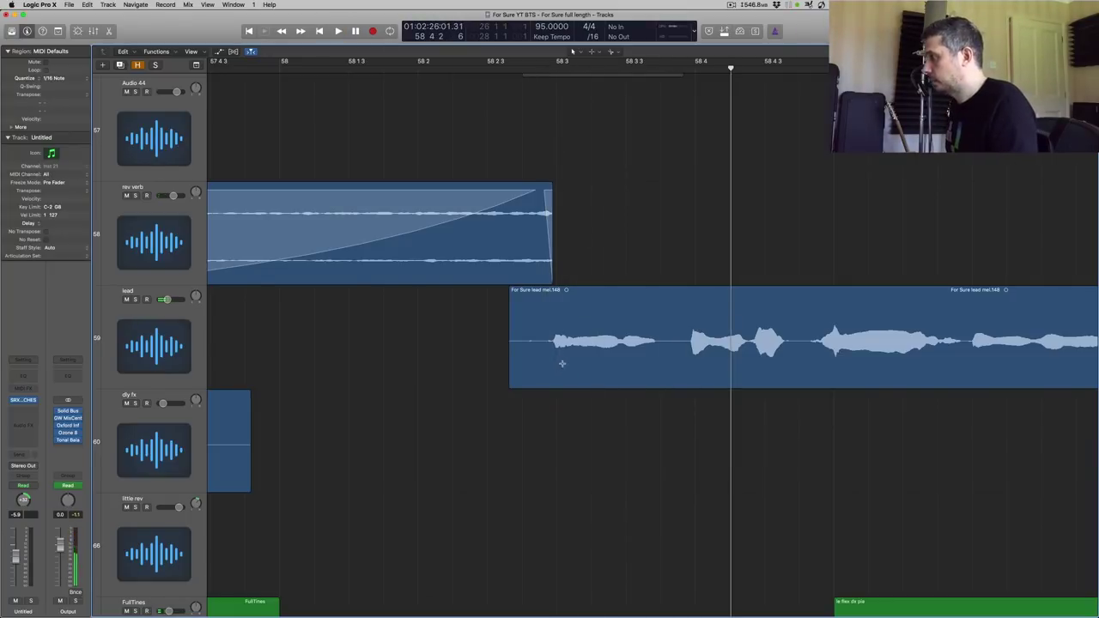
drag(567, 328, 574, 327)
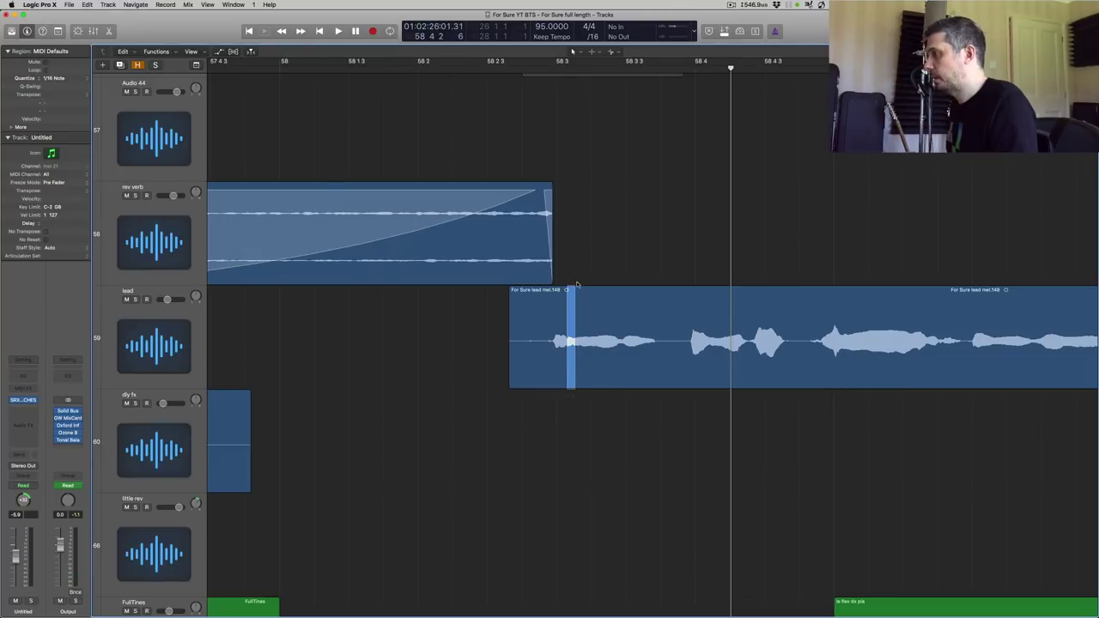
click(586, 231)
scroll(587, 231, left, 5)
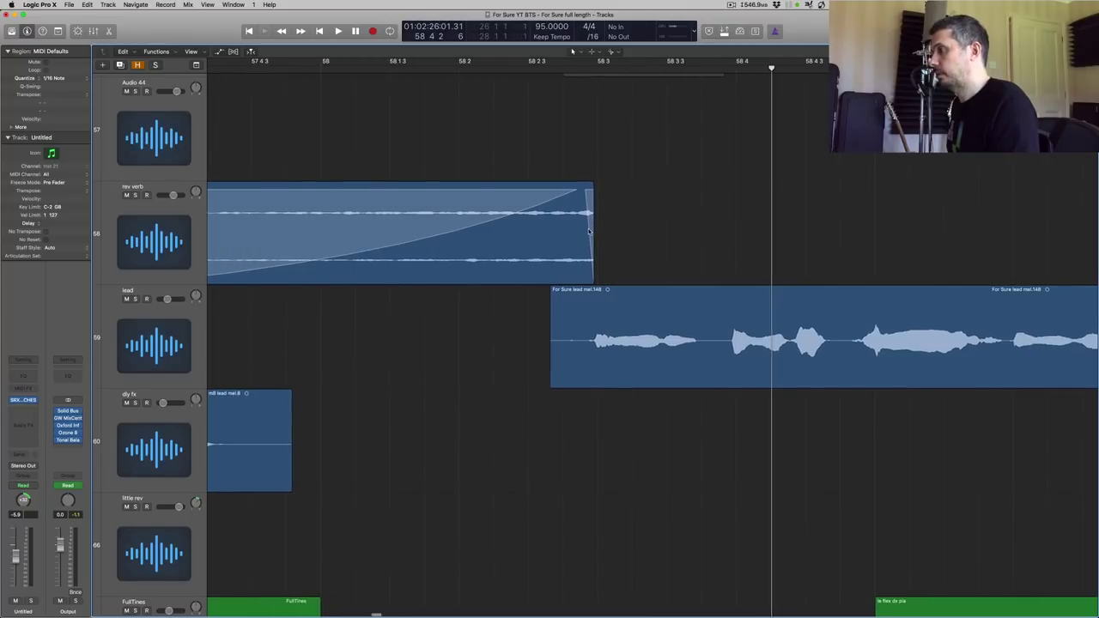
scroll(590, 231, left, 1)
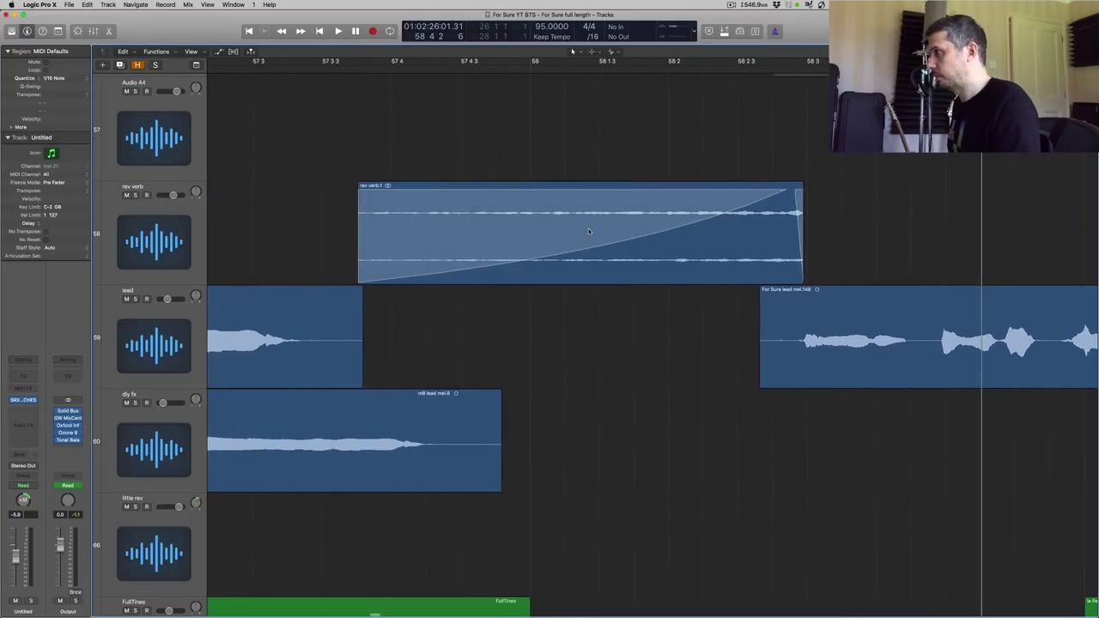
- Play rev verb.1 soloed, then with solo off alongside the lead vocal
click(515, 184)
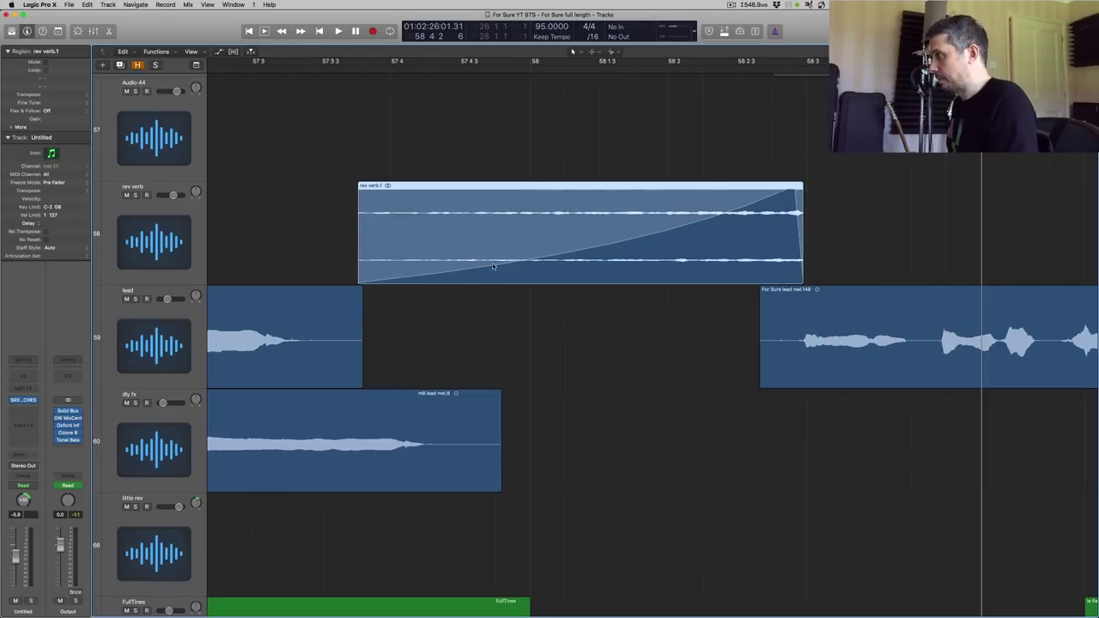
key(ctrl+s)
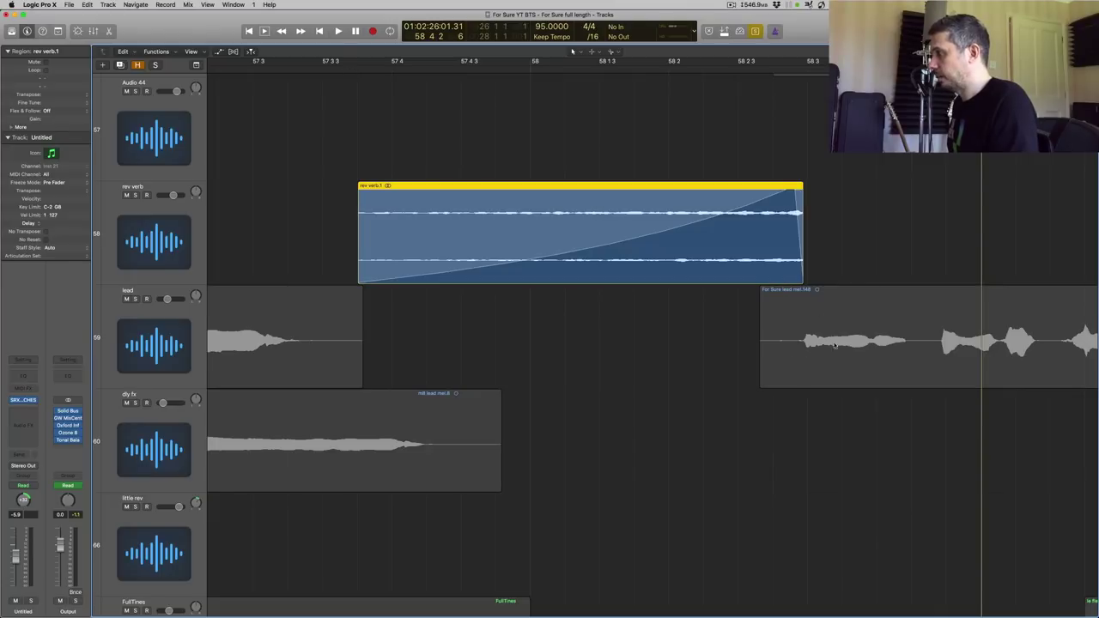
key(space)
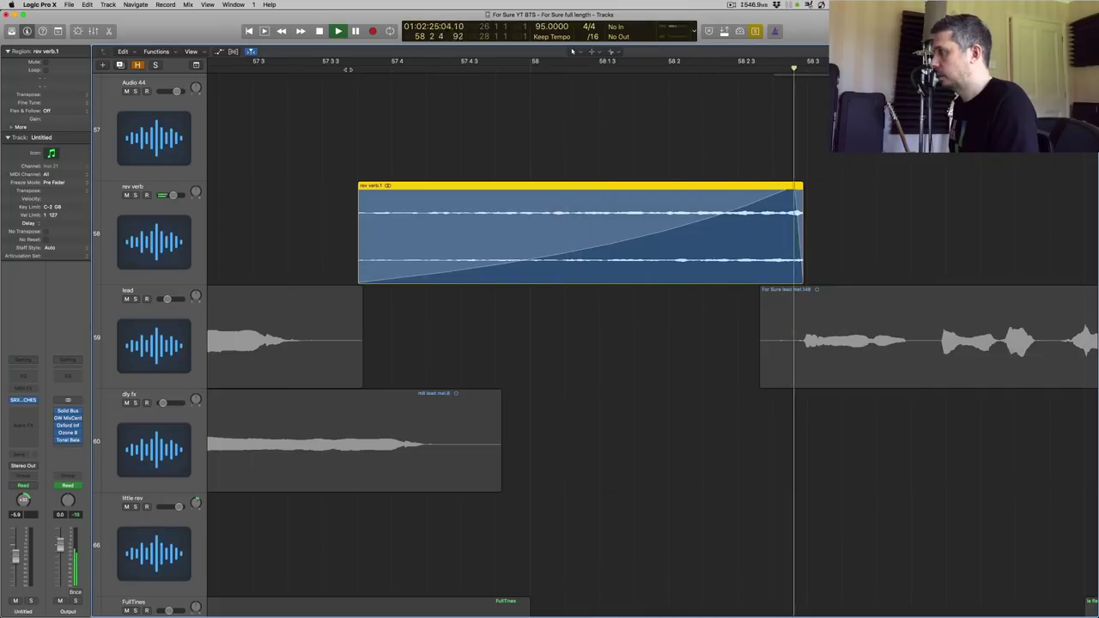
key(ctrl+s)
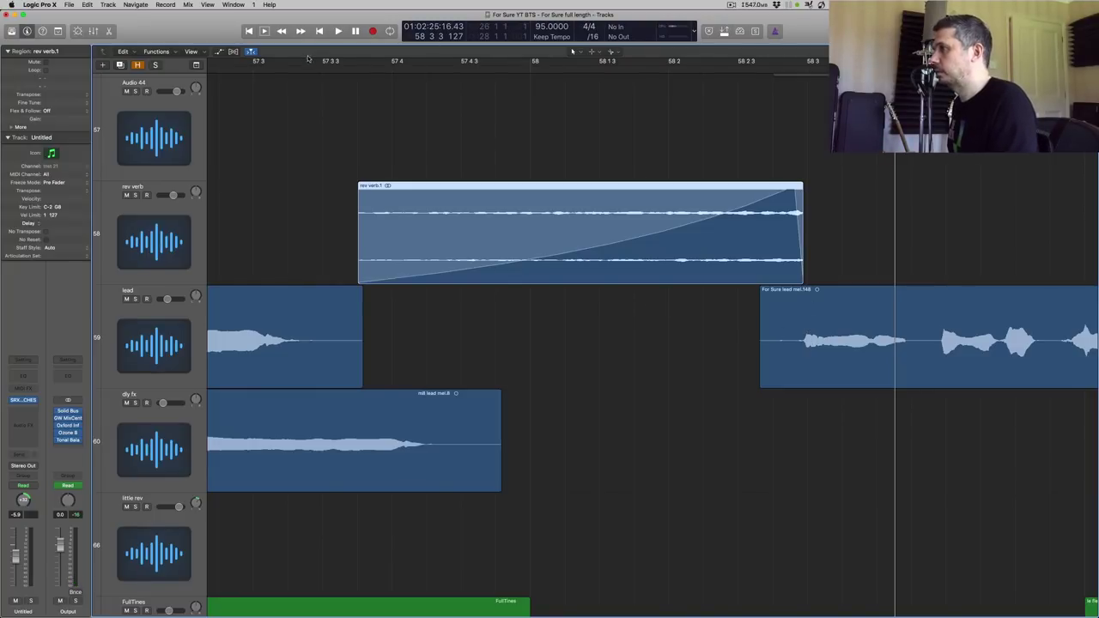
key(space)
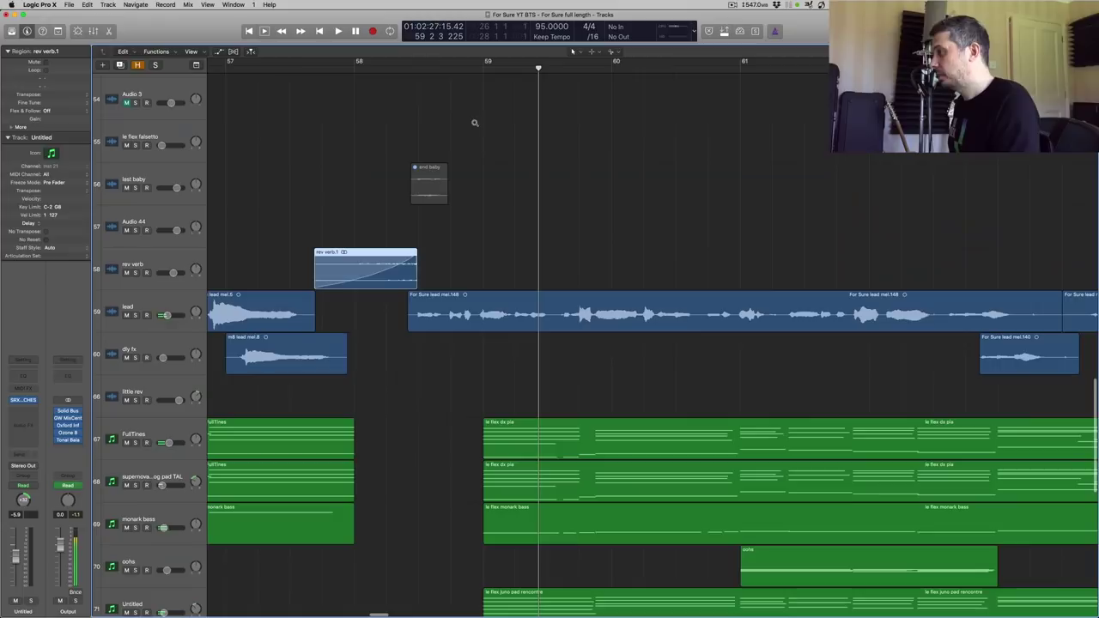
- Zoom out twice to the full-song arrangement and start playback from bar 67
ctrl+alt+click(474, 122)
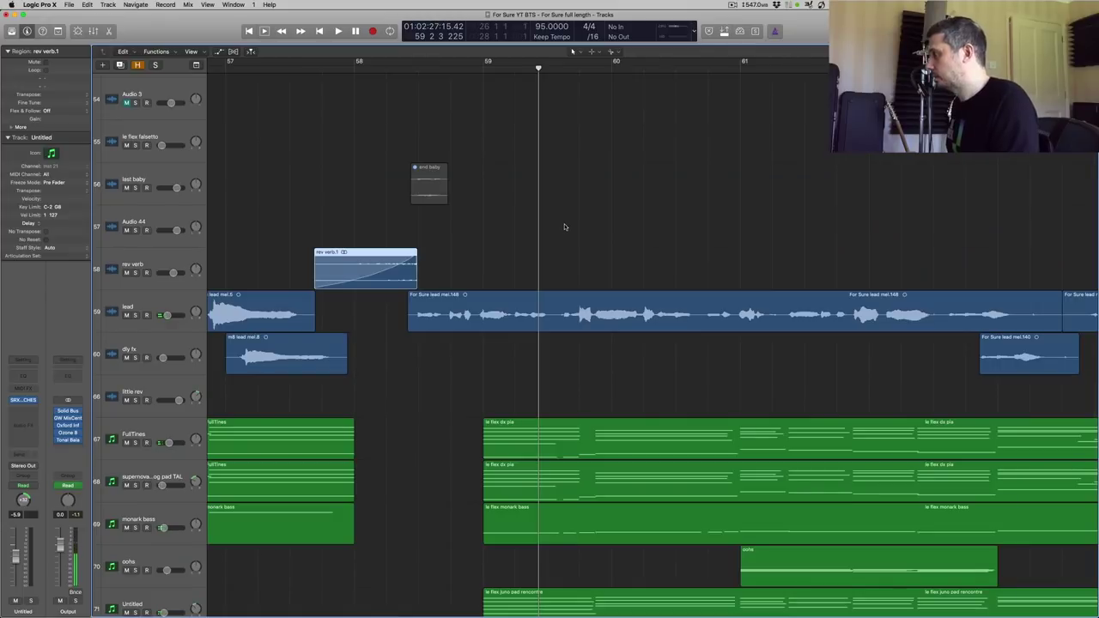
ctrl+alt+click(565, 227)
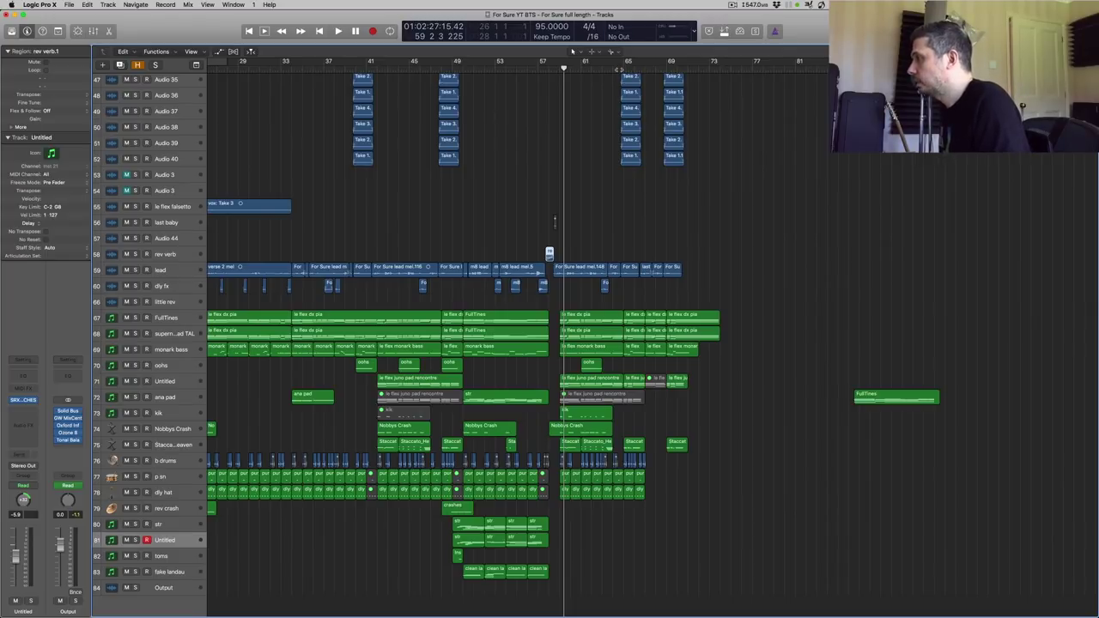
click(646, 220)
key(space)
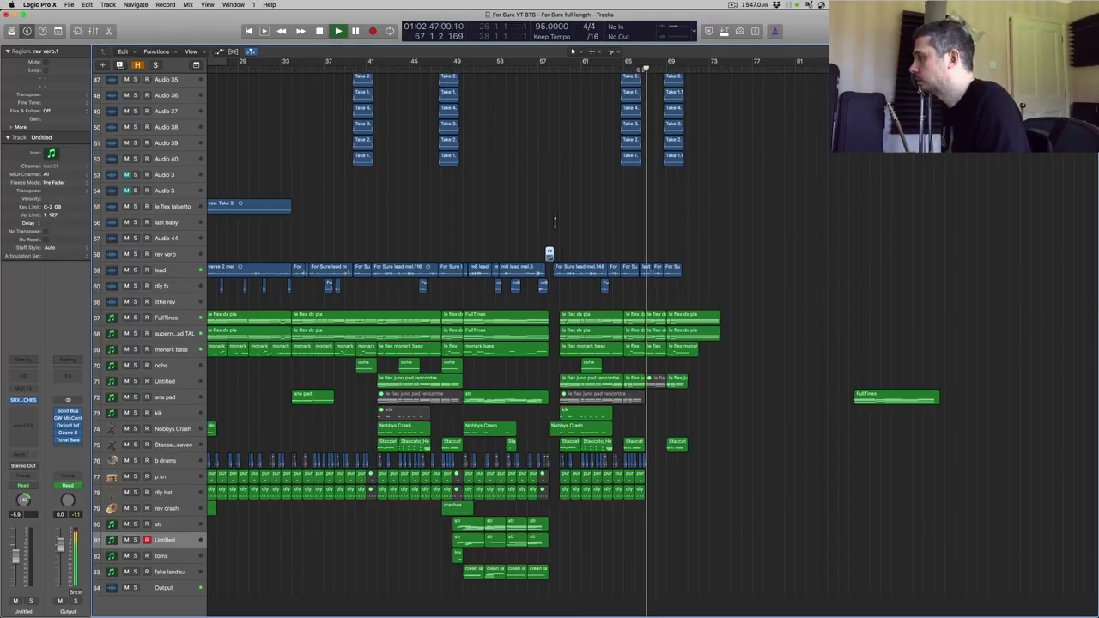